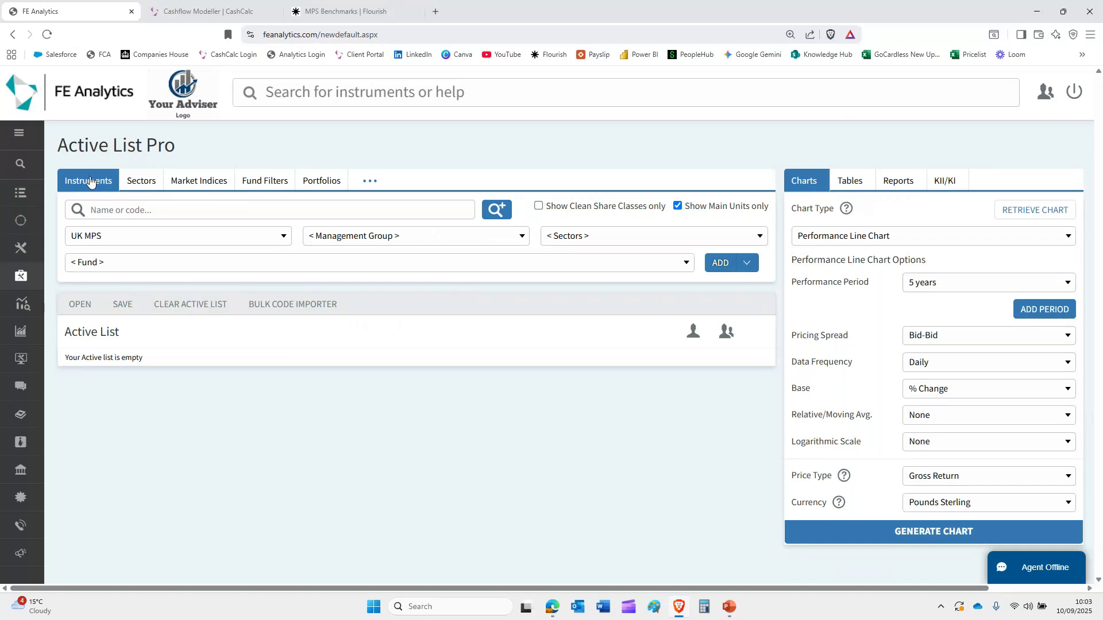
Choose UK MPS as the fund universe for the instrument search.
{"action": "left_click", "coordinate": [109, 243]}
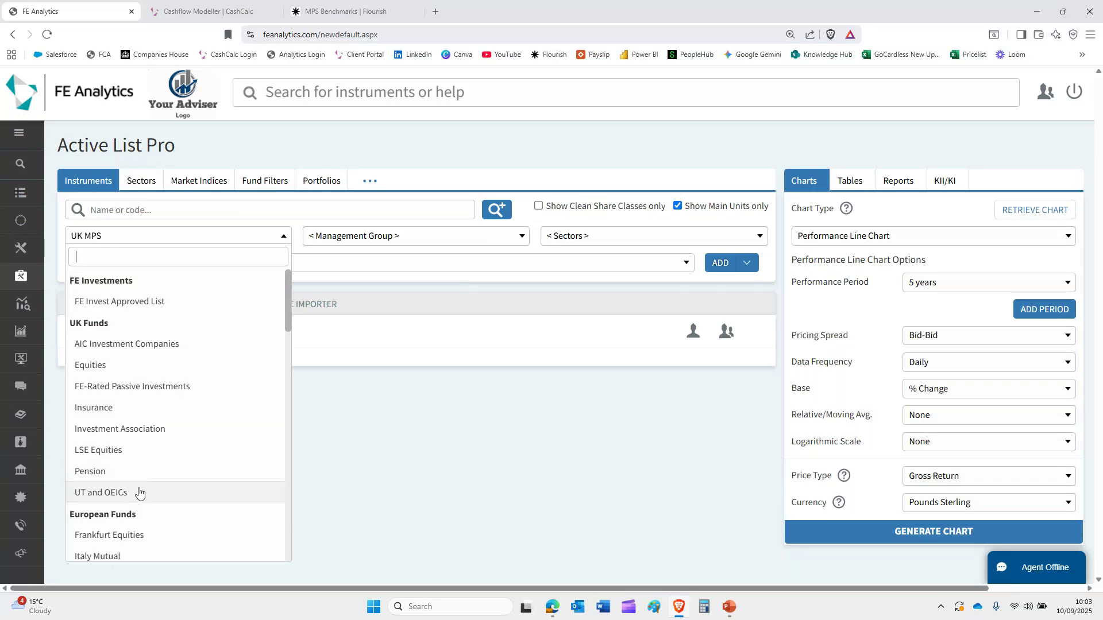
{"action": "scroll", "coordinate": [133, 501], "scroll_direction": "down", "scroll_amount": 15}
{"action": "left_click", "coordinate": [129, 534]}
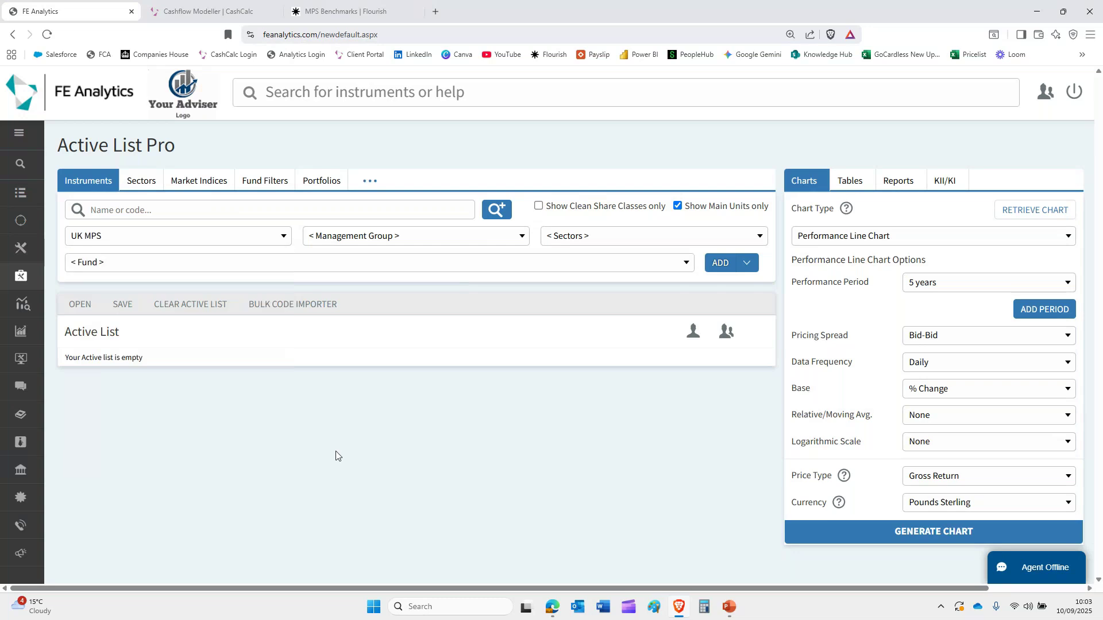
Filter the instruments by the management group 8AM Global Limited AQ MPS.
{"action": "left_click", "coordinate": [396, 237]}
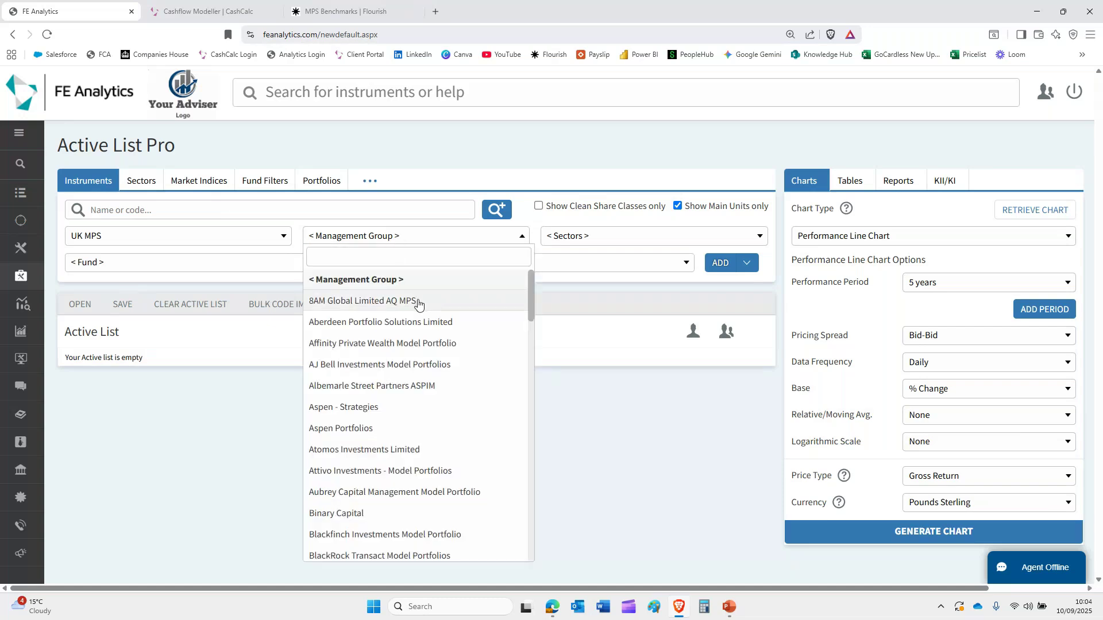
{"action": "scroll", "coordinate": [418, 305], "scroll_direction": "down", "scroll_amount": 2}
{"action": "scroll", "coordinate": [418, 304], "scroll_direction": "down", "scroll_amount": 10}
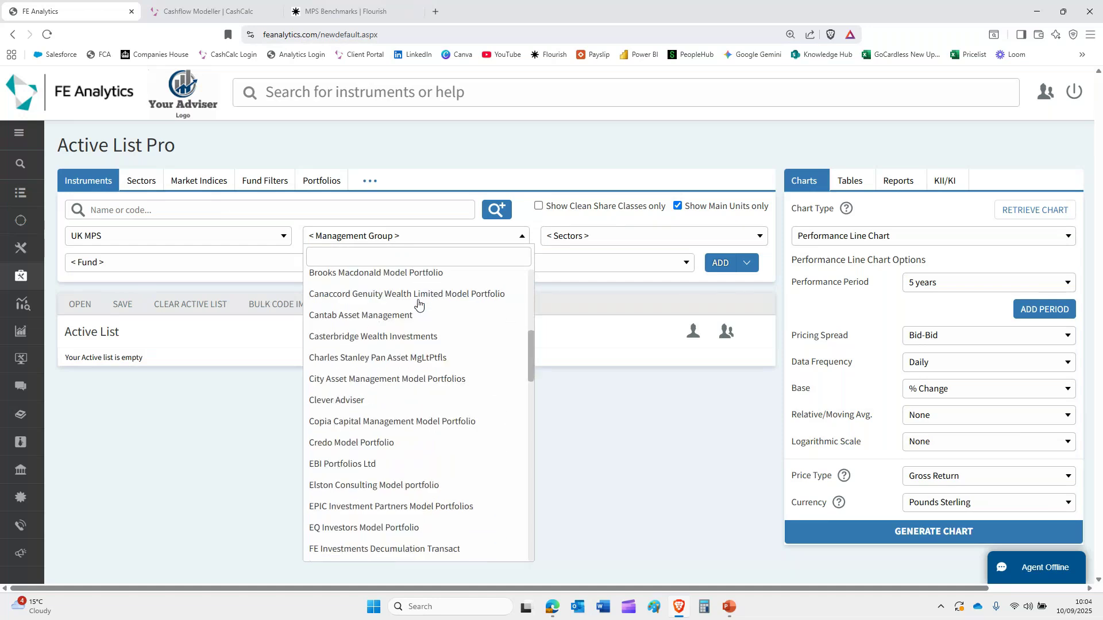
{"action": "scroll", "coordinate": [418, 304], "scroll_direction": "up", "scroll_amount": 8}
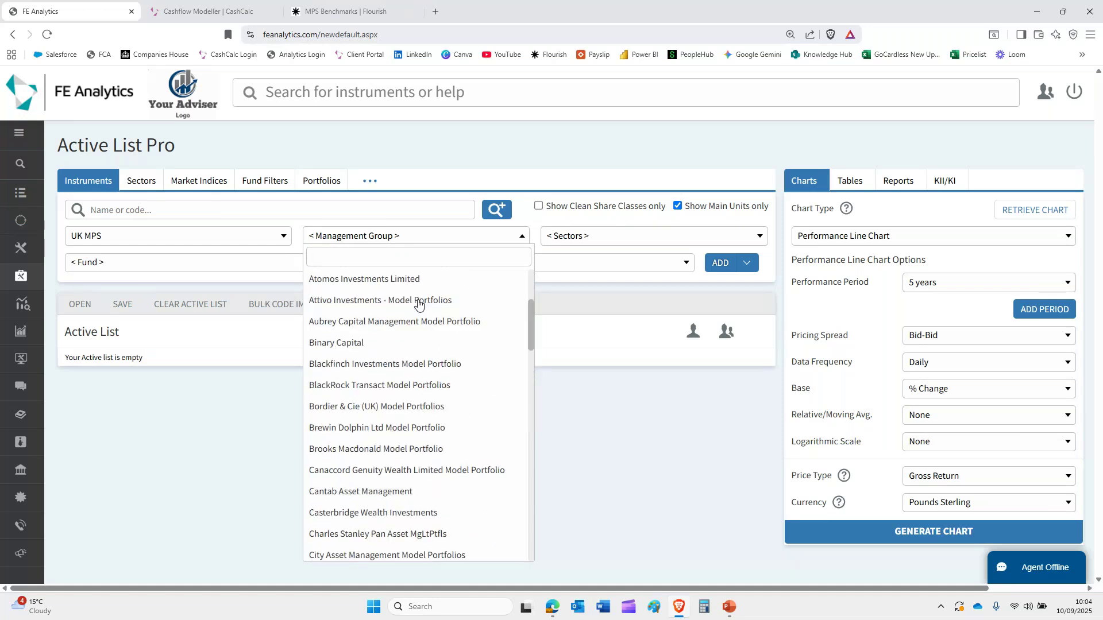
{"action": "scroll", "coordinate": [418, 304], "scroll_direction": "up", "scroll_amount": 3}
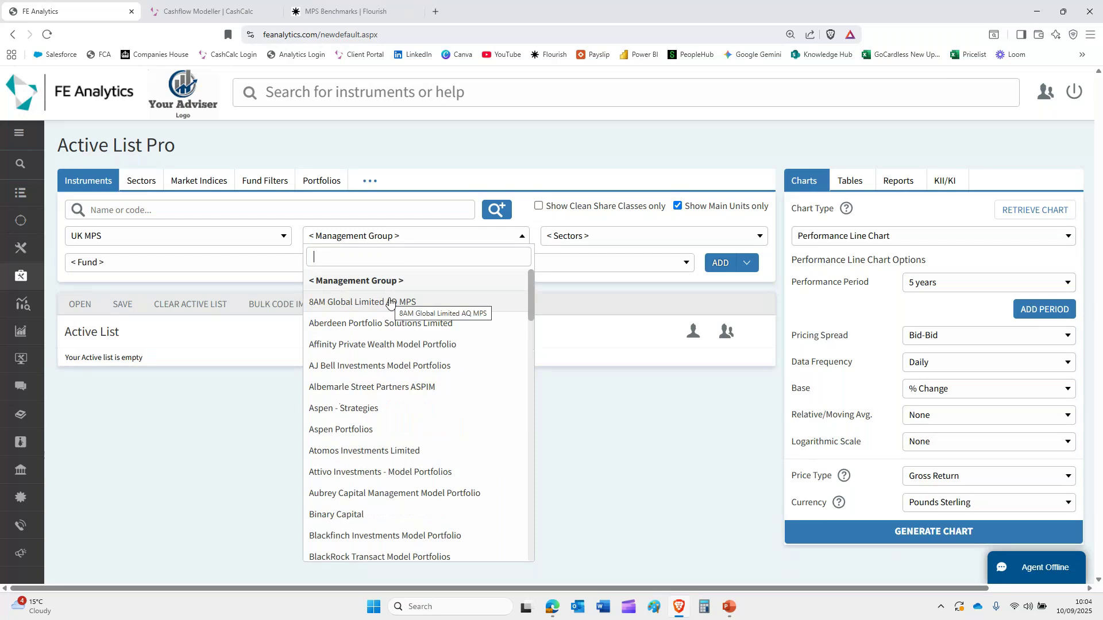
{"action": "left_click", "coordinate": [389, 303]}
Select the fund AQs Classic 5 - Jun 20 (AEVJZ) and add it to the active list.
{"action": "left_click", "coordinate": [394, 265]}
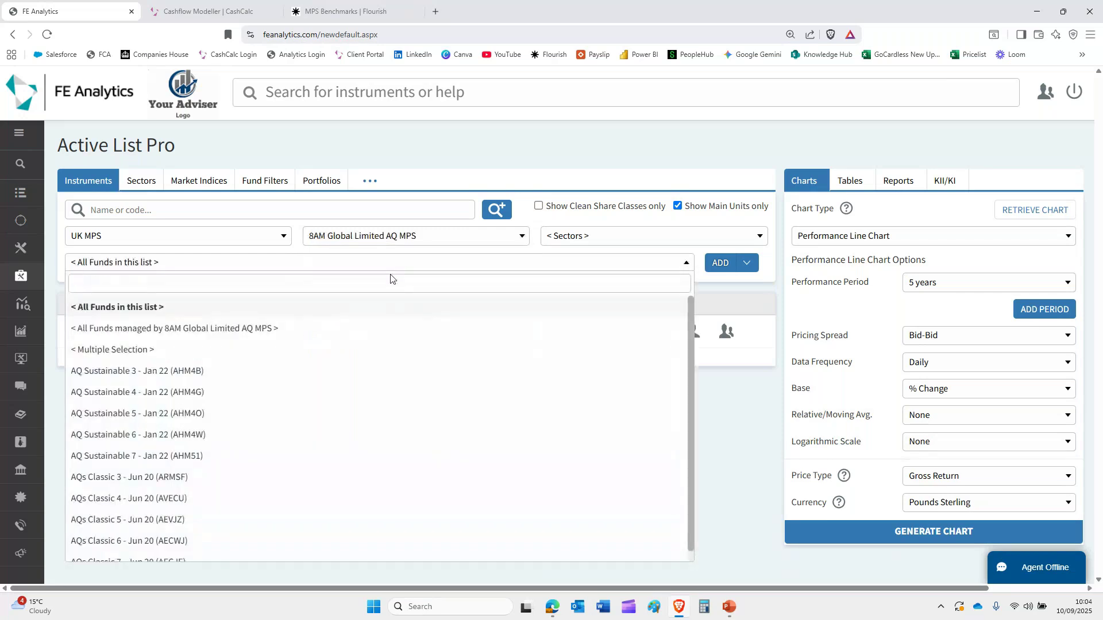
{"action": "scroll", "coordinate": [372, 361], "scroll_direction": "down", "scroll_amount": 1}
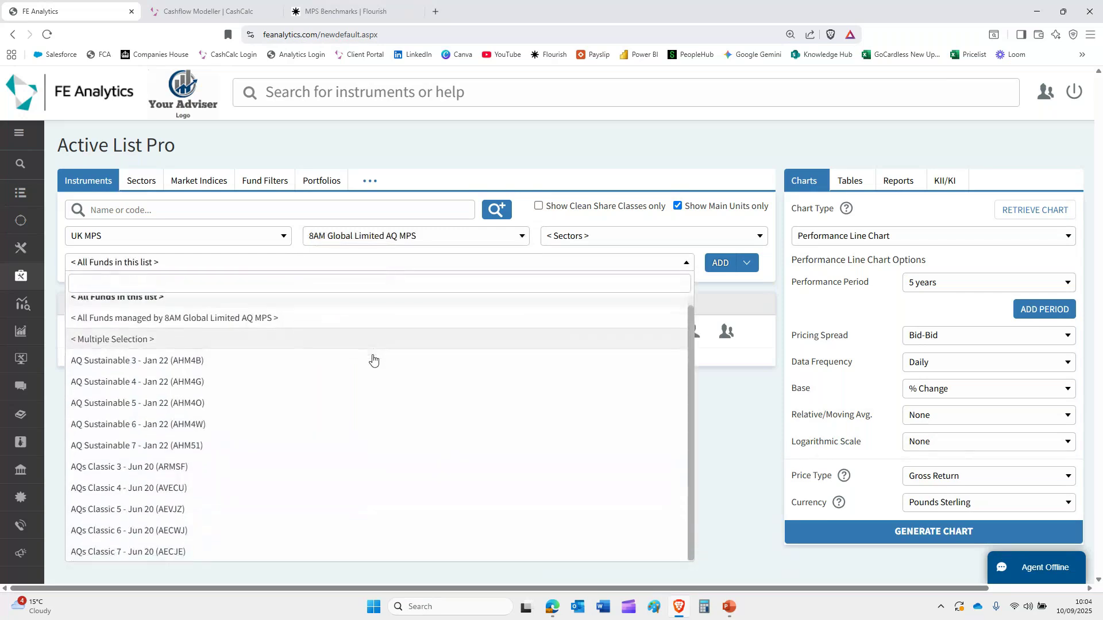
{"action": "left_click", "coordinate": [259, 510]}
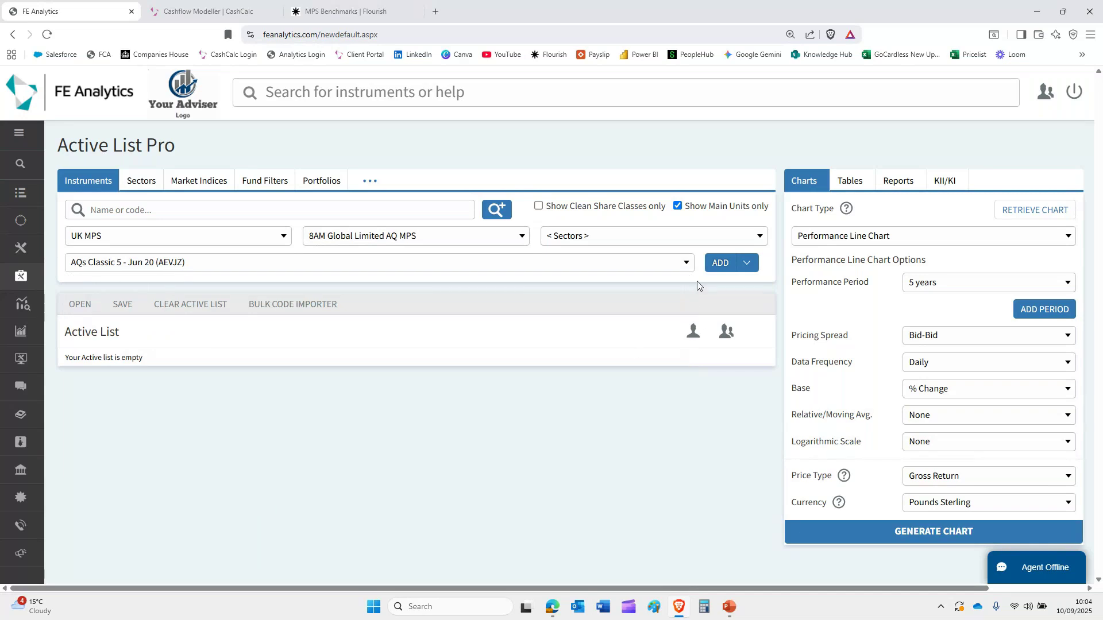
{"action": "left_click", "coordinate": [727, 263]}
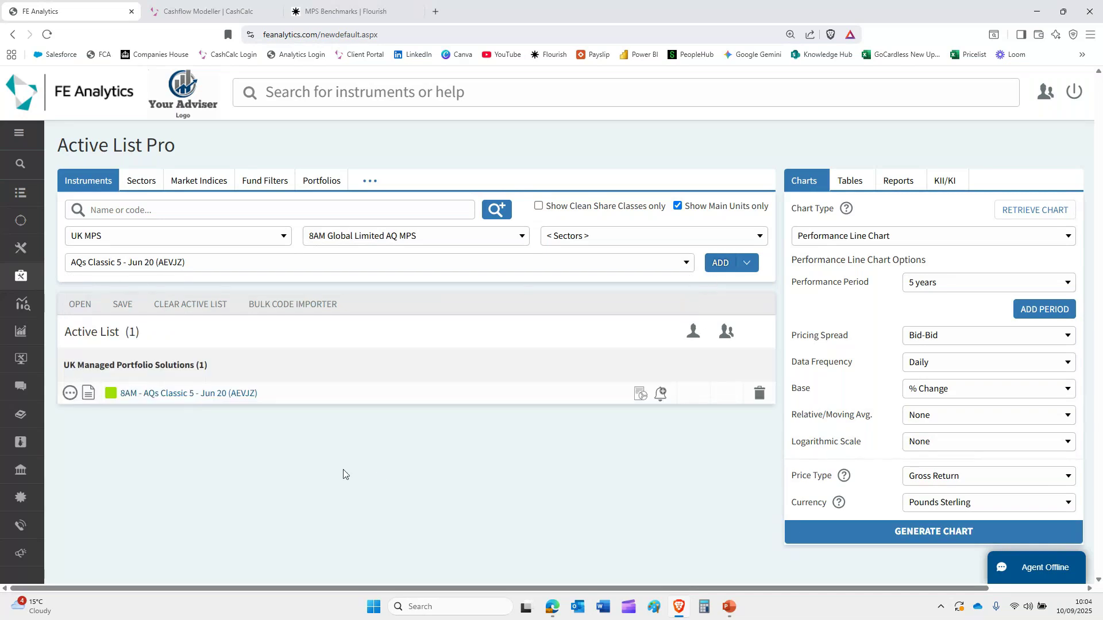
Open the added fund's factsheet full screen and examine its crown rating, sector, size, launch date and yield.
{"action": "left_click", "coordinate": [88, 394]}
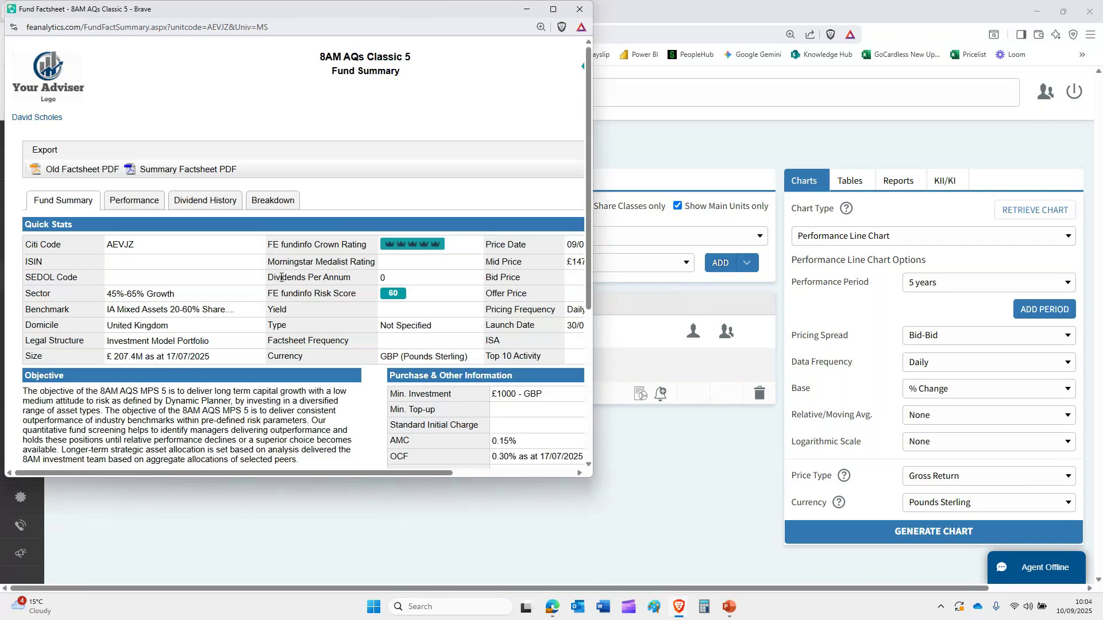
{"action": "left_click", "coordinate": [550, 16]}
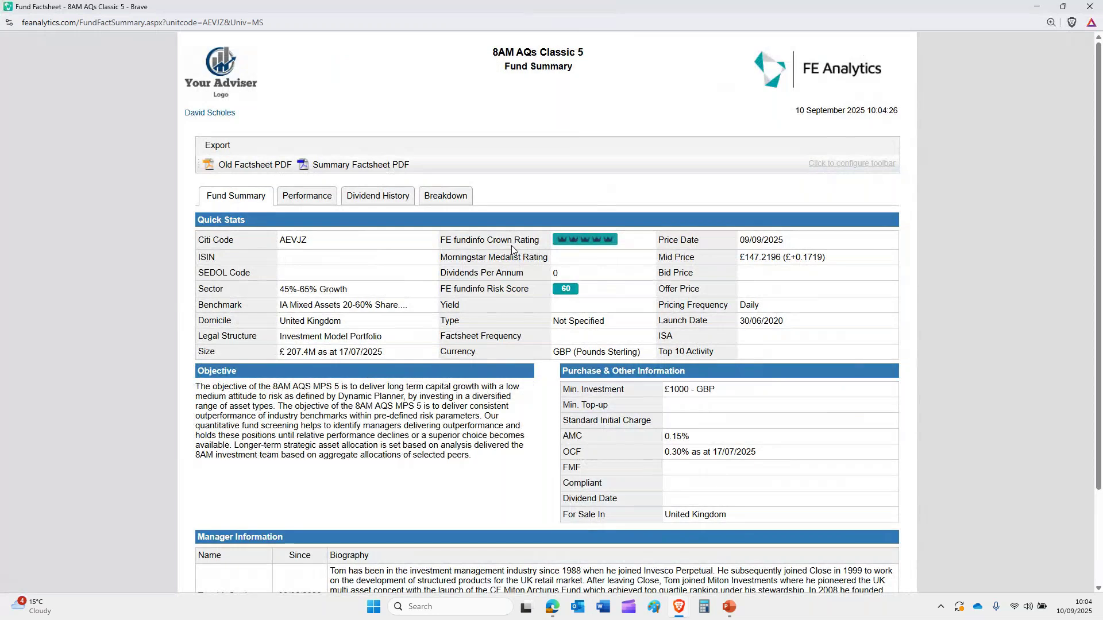
{"action": "left_click_drag", "start_coordinate": [440, 241], "coordinate": [539, 241]}
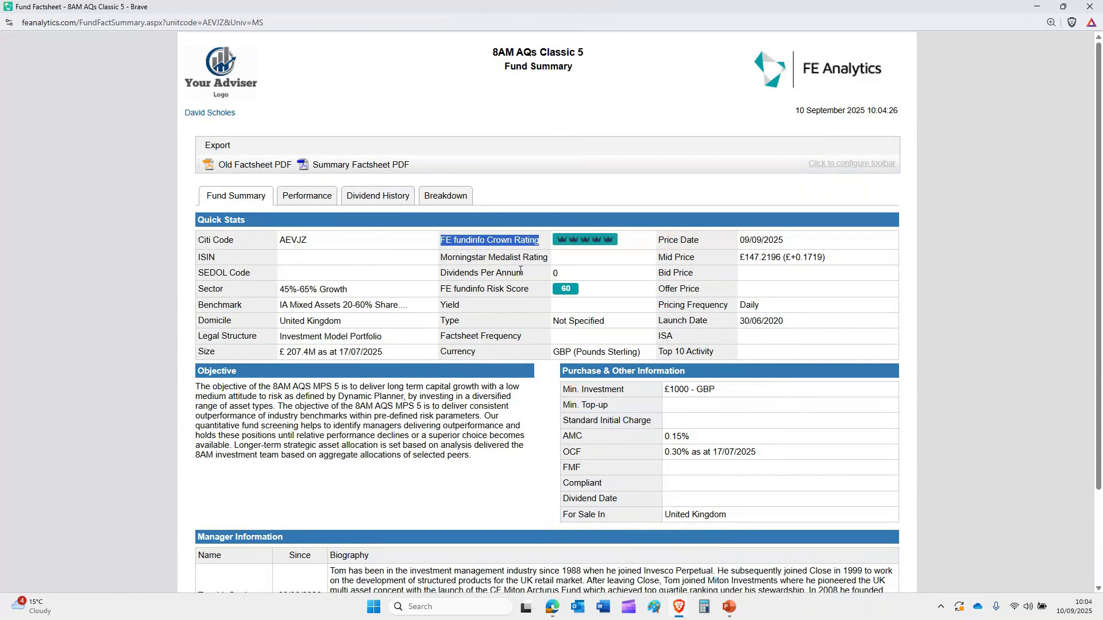
{"action": "left_click", "coordinate": [232, 291]}
{"action": "double_click", "coordinate": [208, 292]}
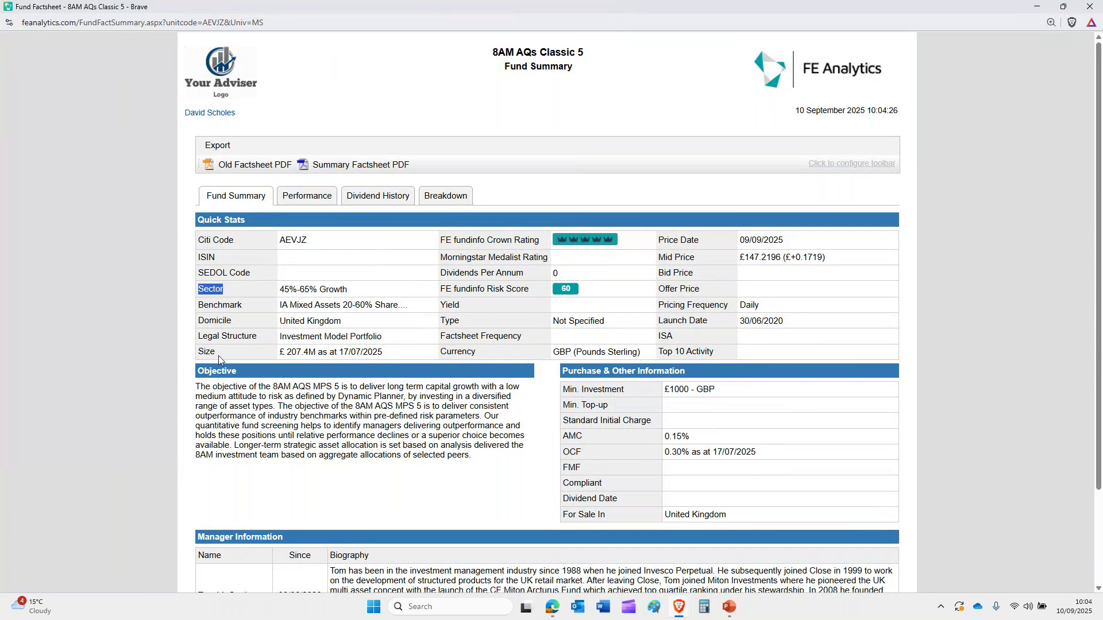
{"action": "left_click_drag", "start_coordinate": [280, 352], "coordinate": [317, 353]}
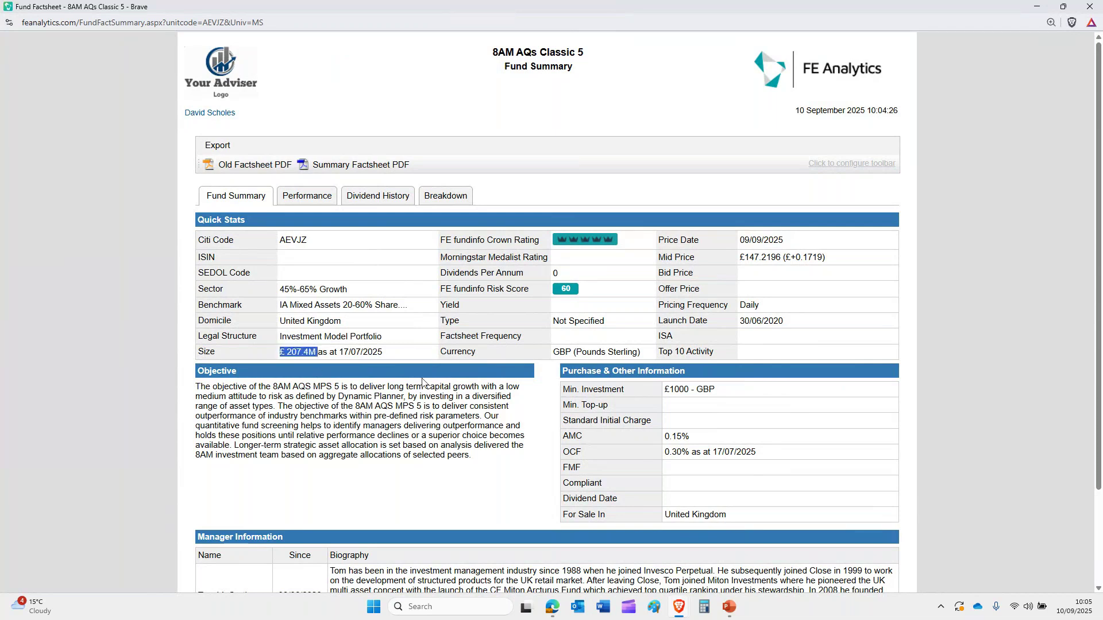
{"action": "left_click_drag", "start_coordinate": [786, 323], "coordinate": [745, 323]}
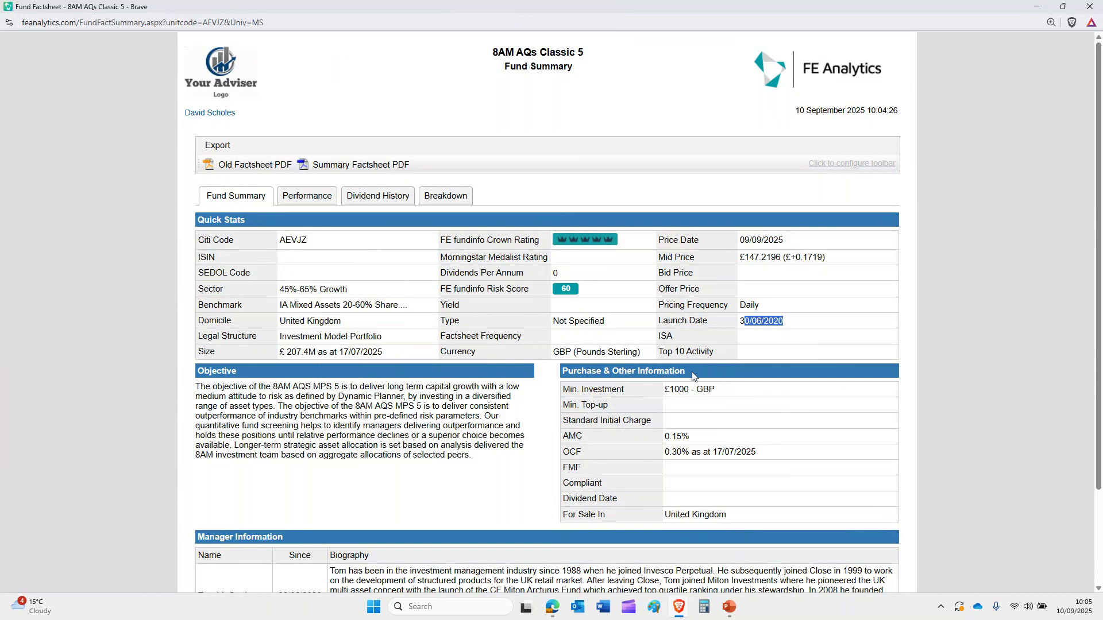
{"action": "left_click_drag", "start_coordinate": [466, 305], "coordinate": [442, 306]}
Examine the annual management charge, investment objective and manager information in the fund summary.
{"action": "scroll", "coordinate": [467, 305], "scroll_direction": "down", "scroll_amount": 1}
{"action": "left_click", "coordinate": [689, 395]}
{"action": "left_click_drag", "start_coordinate": [689, 395], "coordinate": [643, 386]}
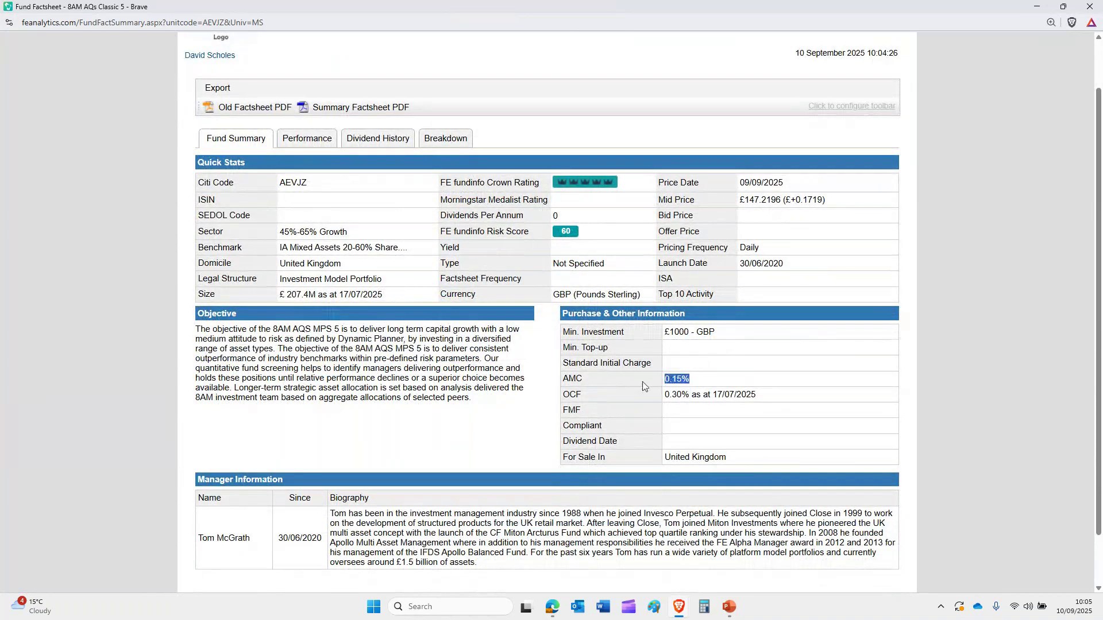
{"action": "triple_click", "coordinate": [349, 349]}
{"action": "scroll", "coordinate": [349, 349], "scroll_direction": "down", "scroll_amount": 1}
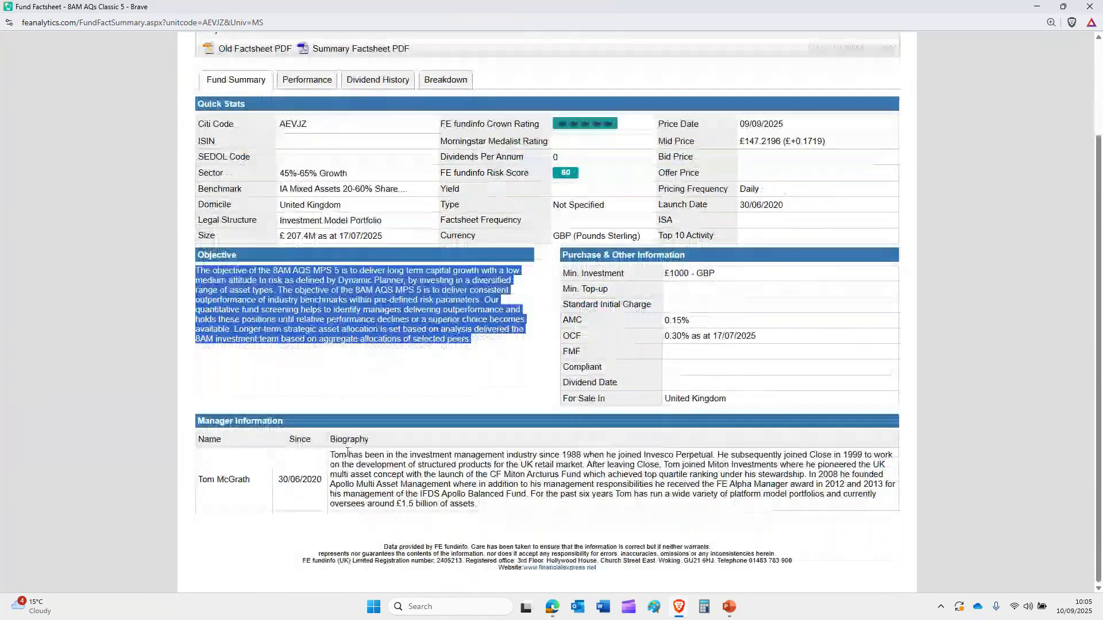
{"action": "left_click", "coordinate": [435, 409]}
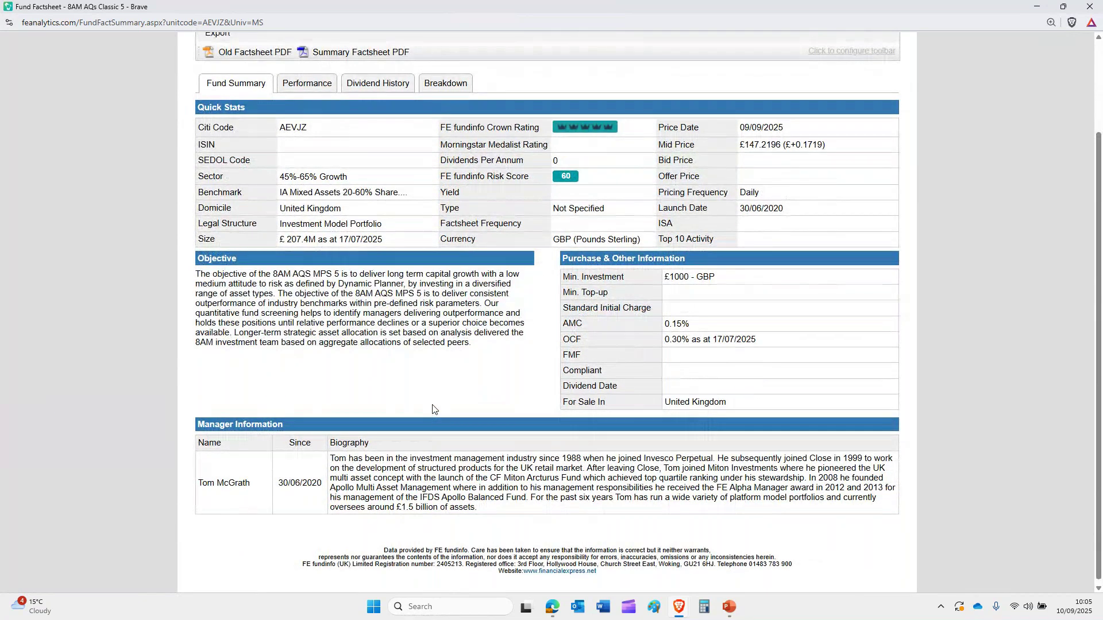
{"action": "scroll", "coordinate": [433, 409], "scroll_direction": "up", "scroll_amount": 2}
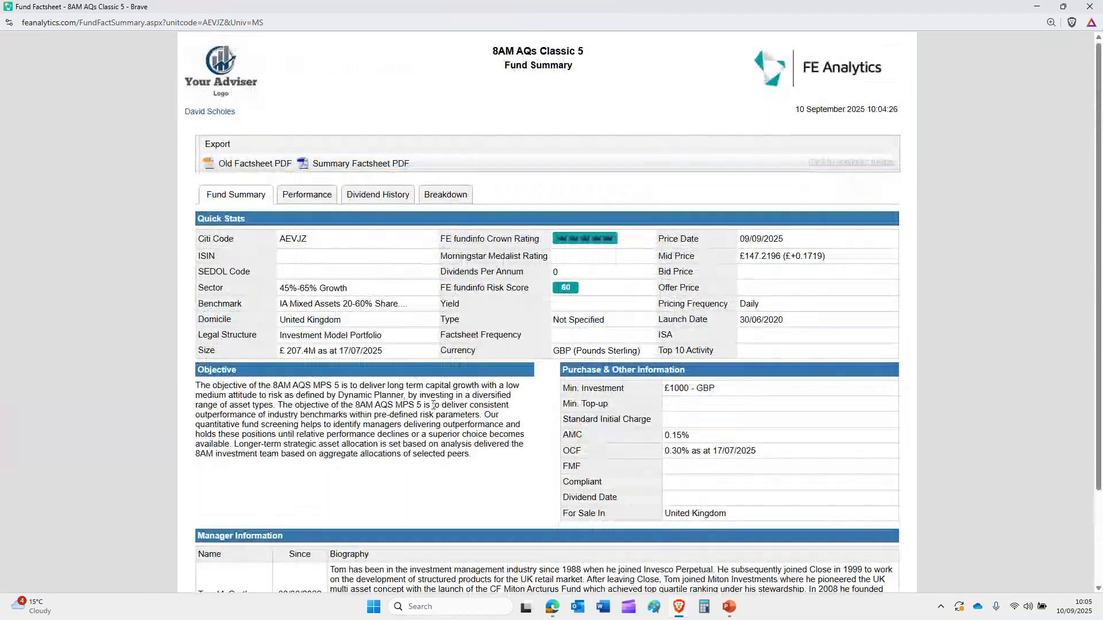
Open the factsheet's performance page and review the performance chart, return tables, ratios and risk score chart.
{"action": "left_click", "coordinate": [306, 199]}
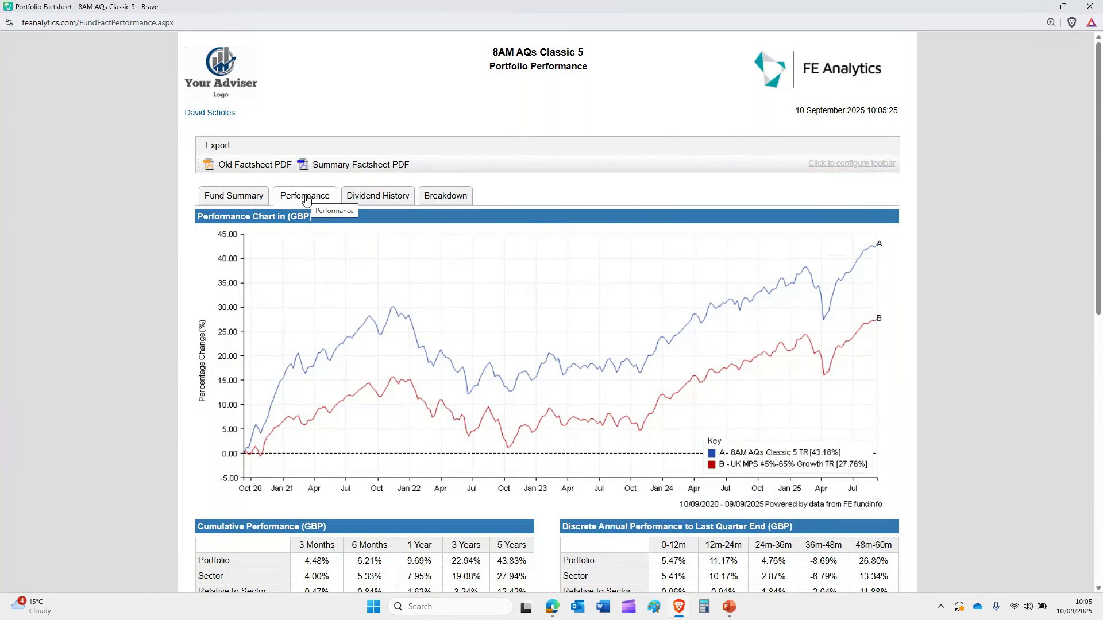
{"action": "scroll", "coordinate": [537, 310], "scroll_direction": "down", "scroll_amount": 2}
{"action": "scroll", "coordinate": [537, 311], "scroll_direction": "down", "scroll_amount": 3}
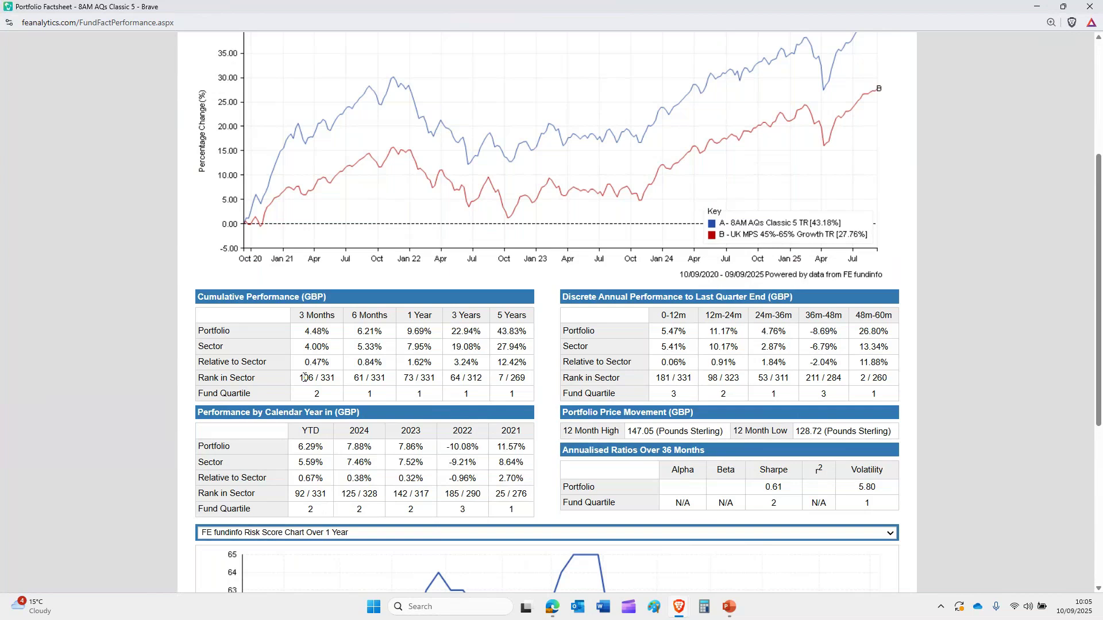
{"action": "scroll", "coordinate": [479, 340], "scroll_direction": "down", "scroll_amount": 1}
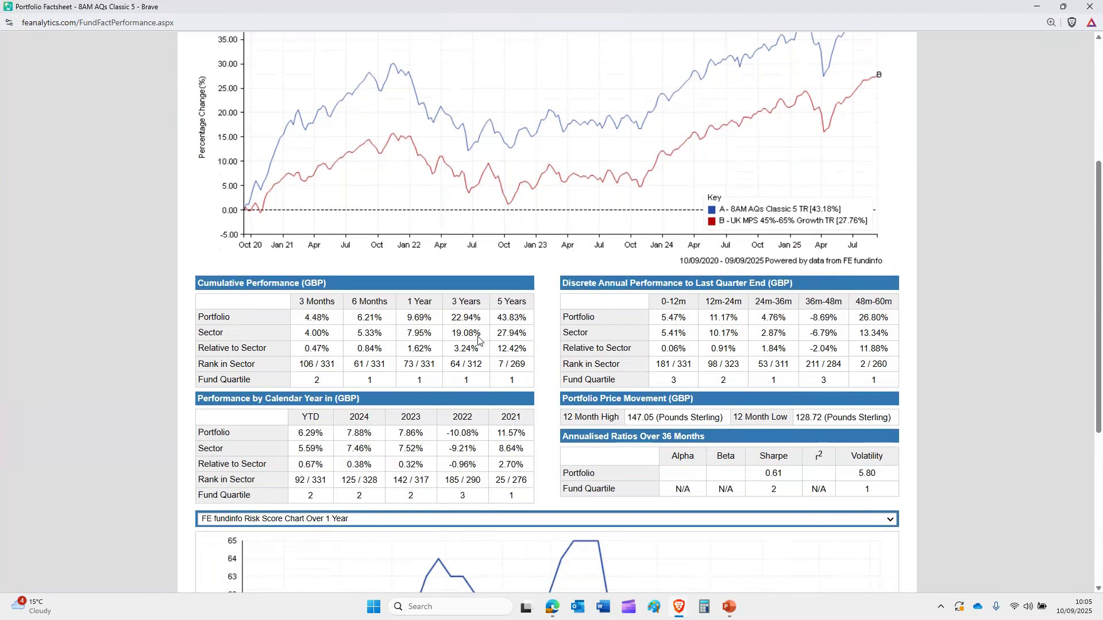
{"action": "scroll", "coordinate": [478, 340], "scroll_direction": "down", "scroll_amount": 4}
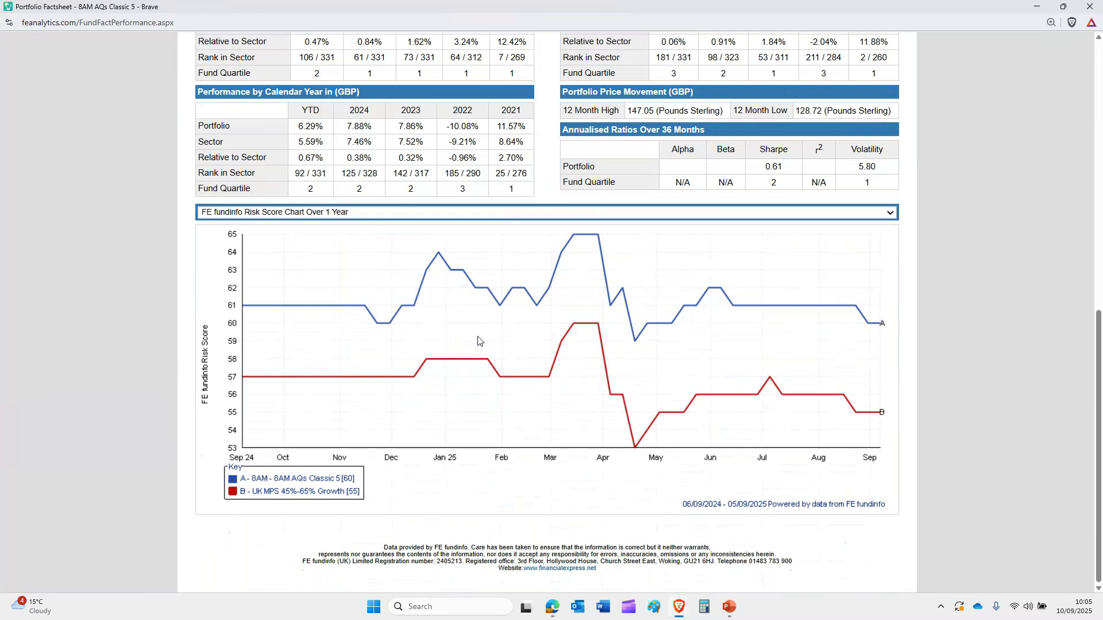
{"action": "scroll", "coordinate": [478, 340], "scroll_direction": "up", "scroll_amount": 7}
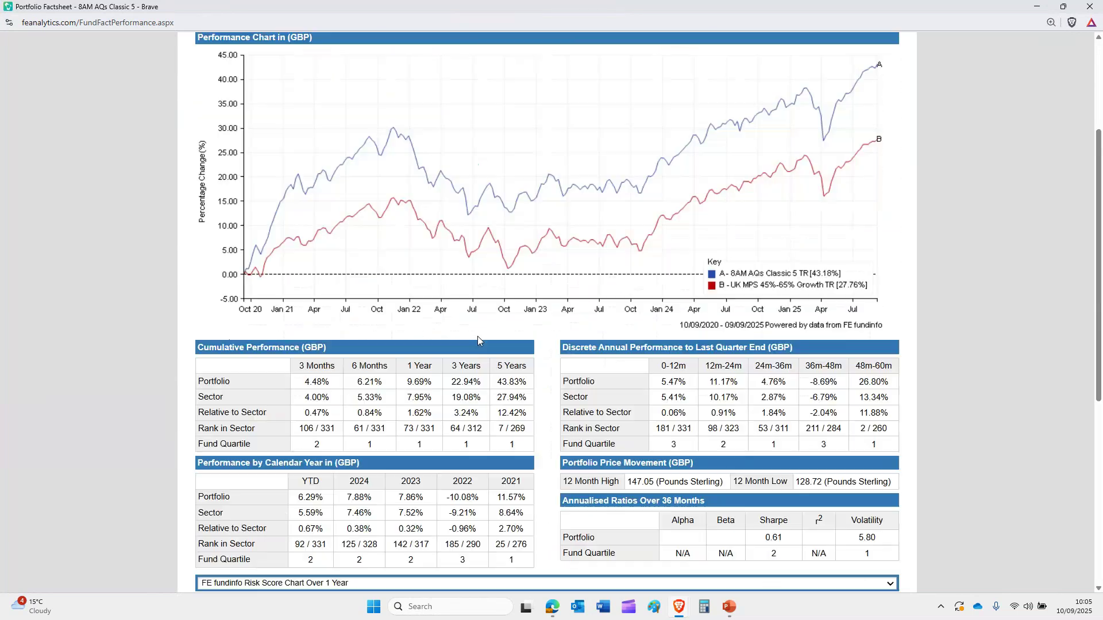
{"action": "scroll", "coordinate": [478, 340], "scroll_direction": "up", "scroll_amount": 3}
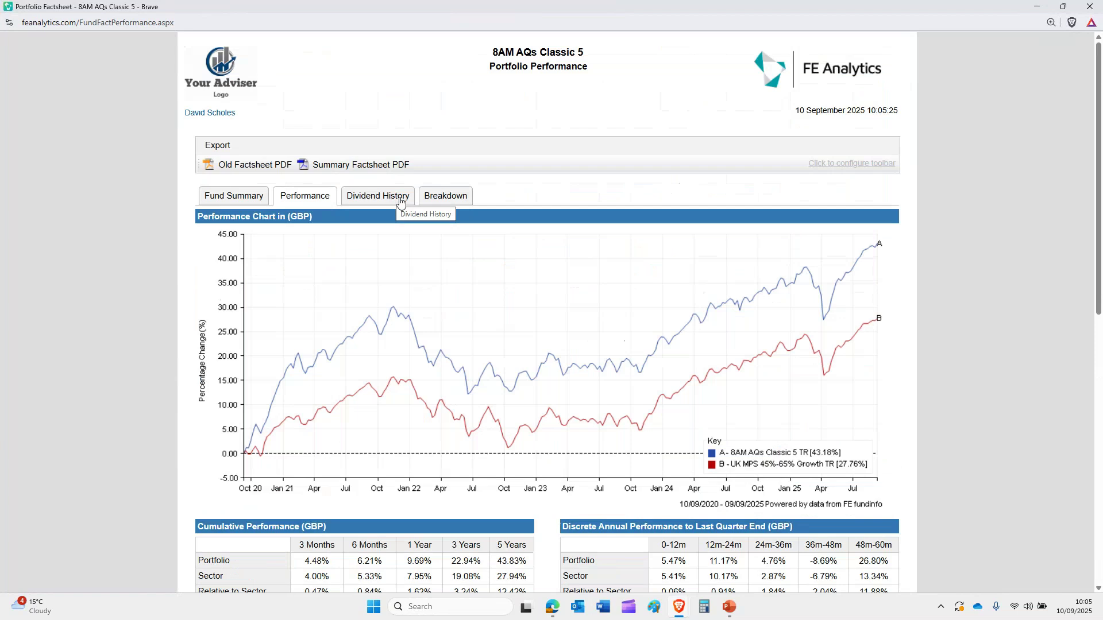
Open the fund's holding breakdown and review the sector, region, asset, credit rating and FinaMetrica weightings.
{"action": "left_click", "coordinate": [442, 194]}
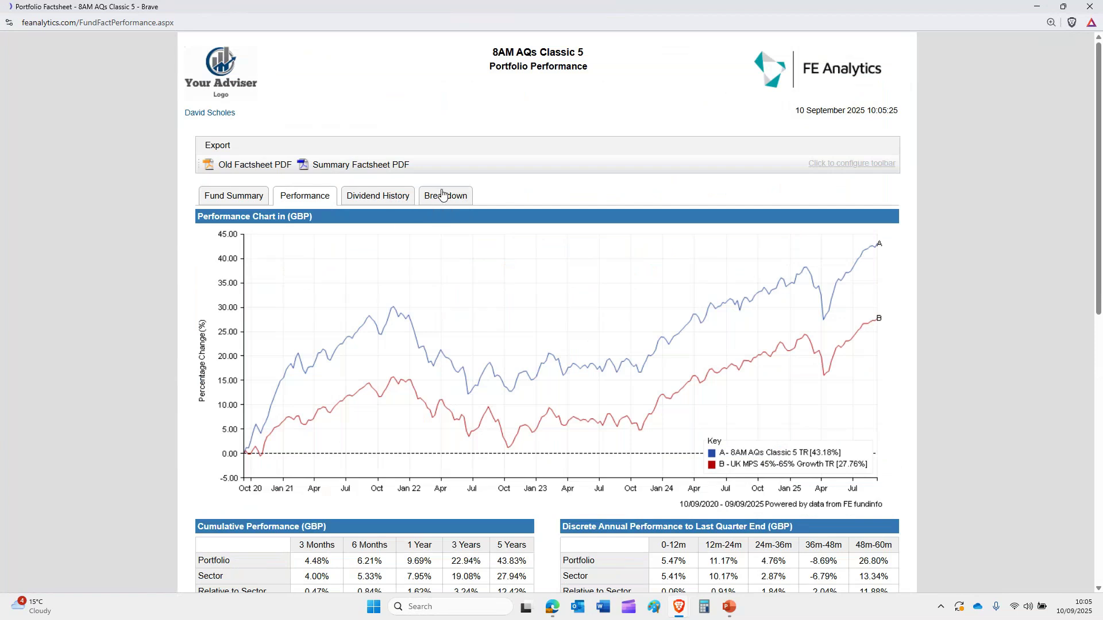
{"action": "scroll", "coordinate": [691, 365], "scroll_direction": "down", "scroll_amount": 5}
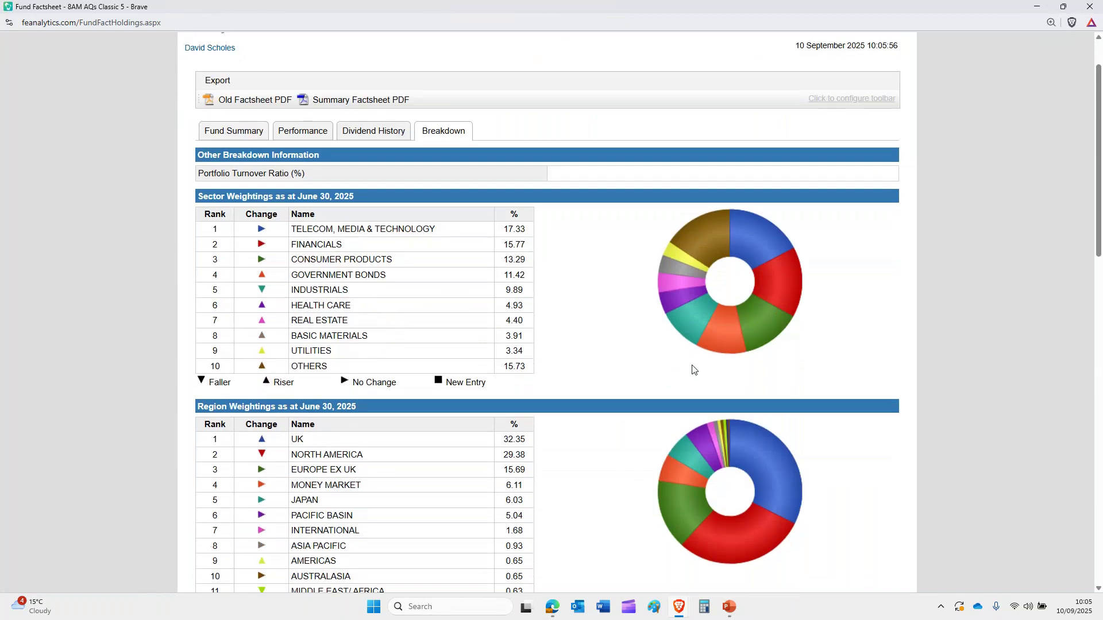
{"action": "scroll", "coordinate": [688, 364], "scroll_direction": "down", "scroll_amount": 10}
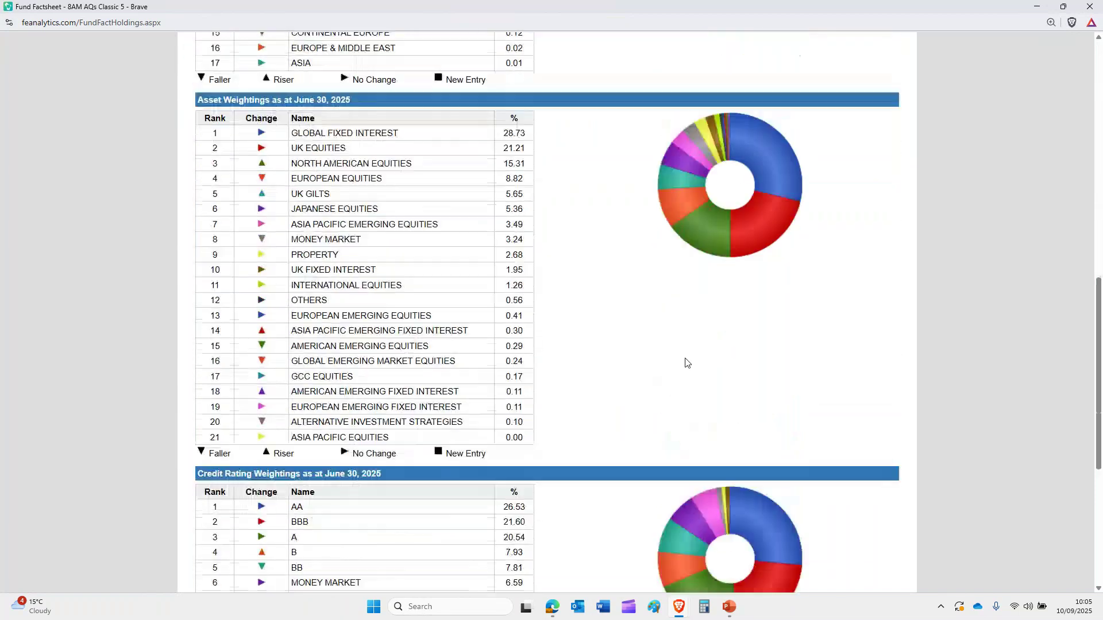
{"action": "scroll", "coordinate": [460, 300], "scroll_direction": "down", "scroll_amount": 1}
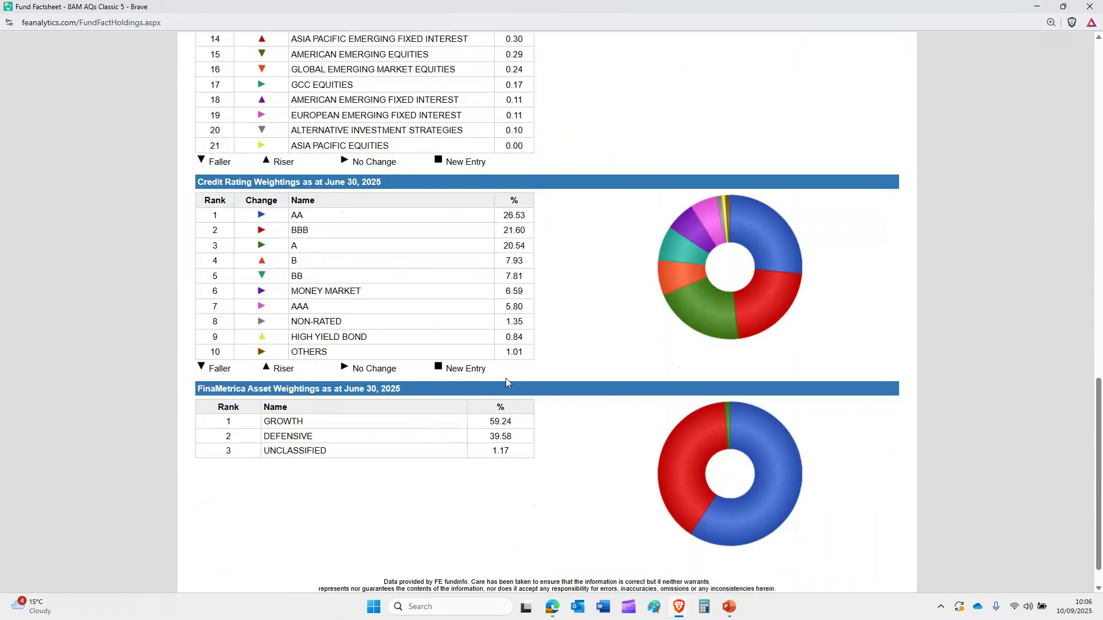
{"action": "scroll", "coordinate": [600, 352], "scroll_direction": "up", "scroll_amount": 1}
{"action": "scroll", "coordinate": [602, 353], "scroll_direction": "up", "scroll_amount": 10}
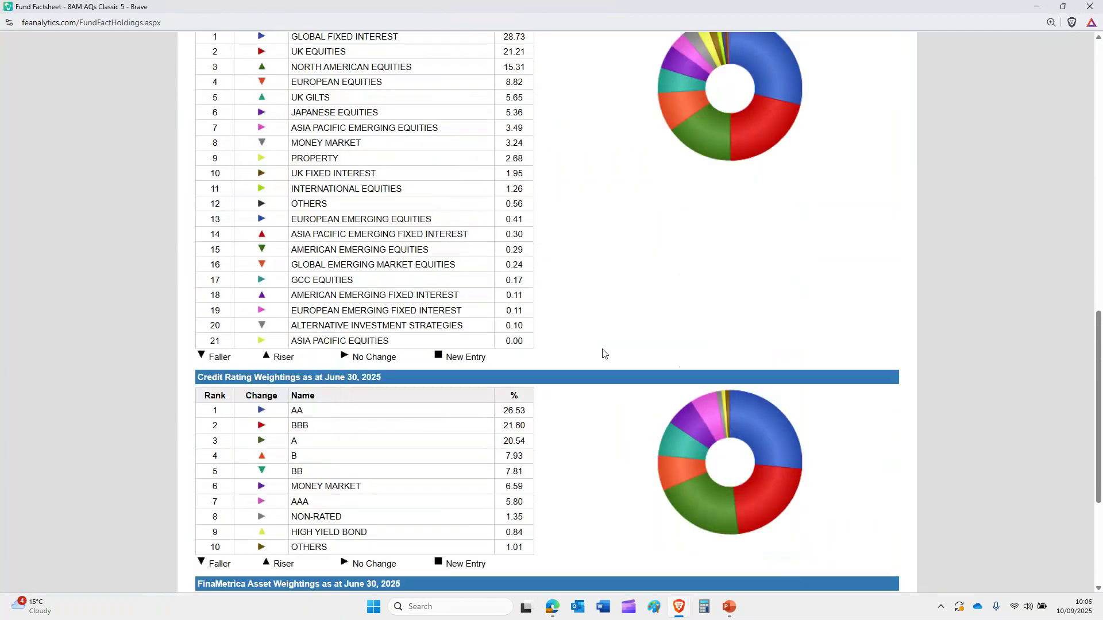
{"action": "scroll", "coordinate": [603, 353], "scroll_direction": "up", "scroll_amount": 6}
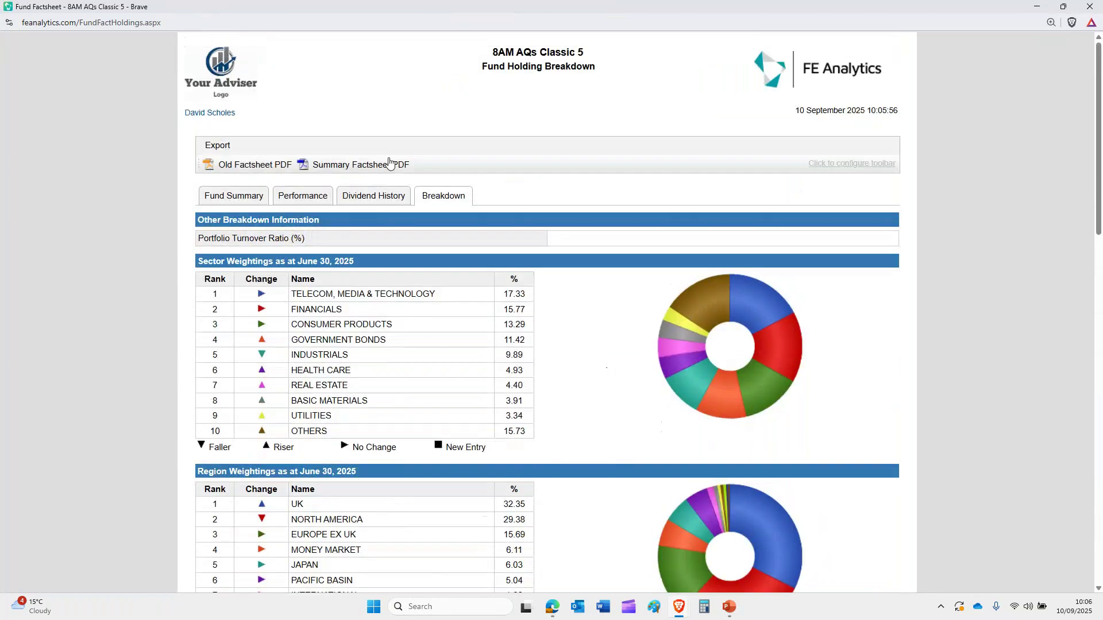
Export the fund's summary factsheet as a PDF and view it full screen from the start of the page.
{"action": "left_click", "coordinate": [376, 165]}
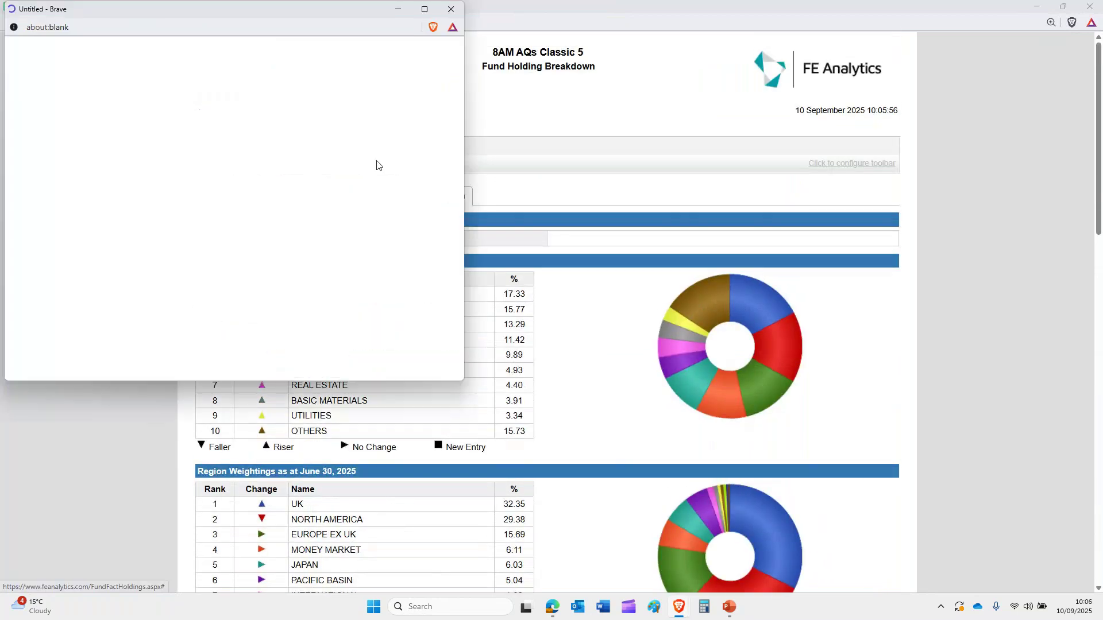
{"action": "left_click", "coordinate": [424, 9]}
{"action": "scroll", "coordinate": [777, 258], "scroll_direction": "up", "scroll_amount": 3}
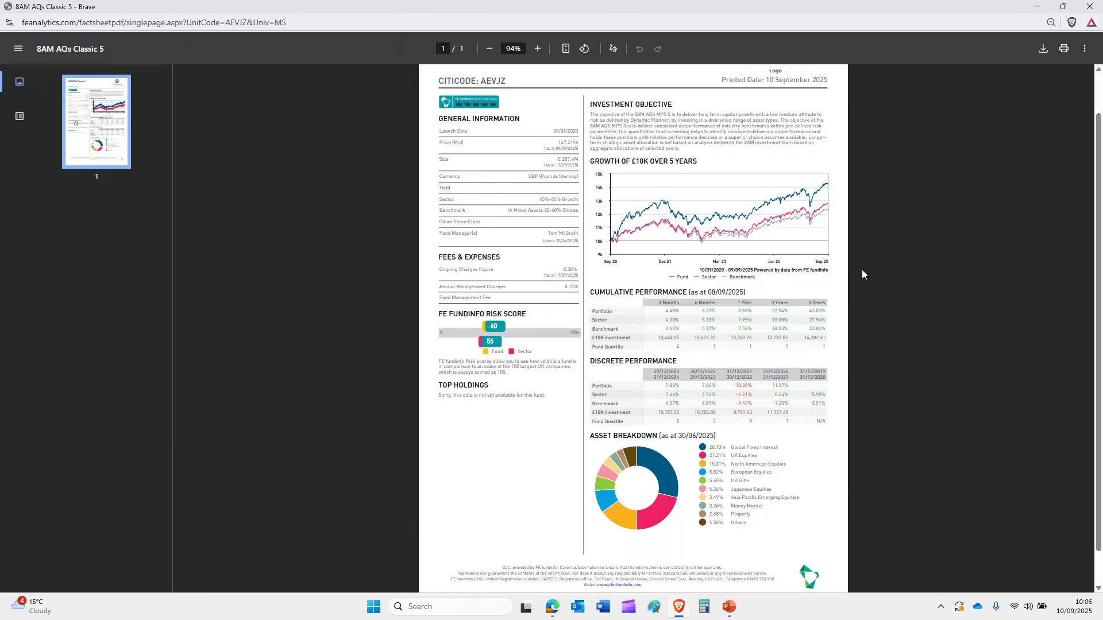
{"action": "scroll", "coordinate": [862, 270], "scroll_direction": "up", "scroll_amount": 1}
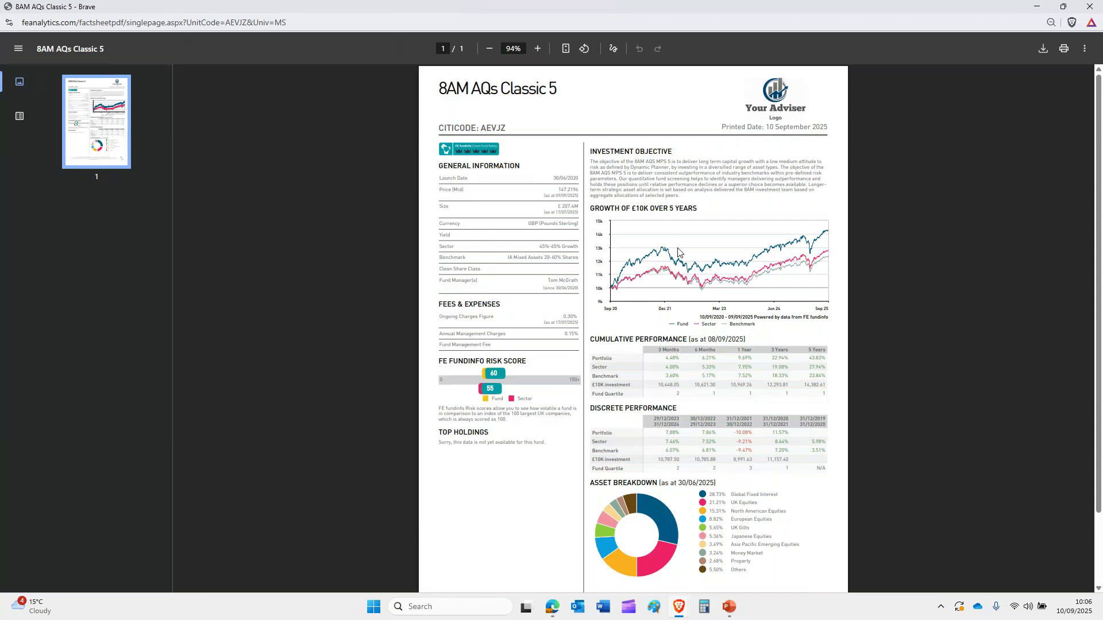
Close the 8AM factsheet windows and add the Invesco Model Portfolio's Invesco Managed Balanced - Dec 22 to the active list.
{"action": "left_click", "coordinate": [1089, 7]}
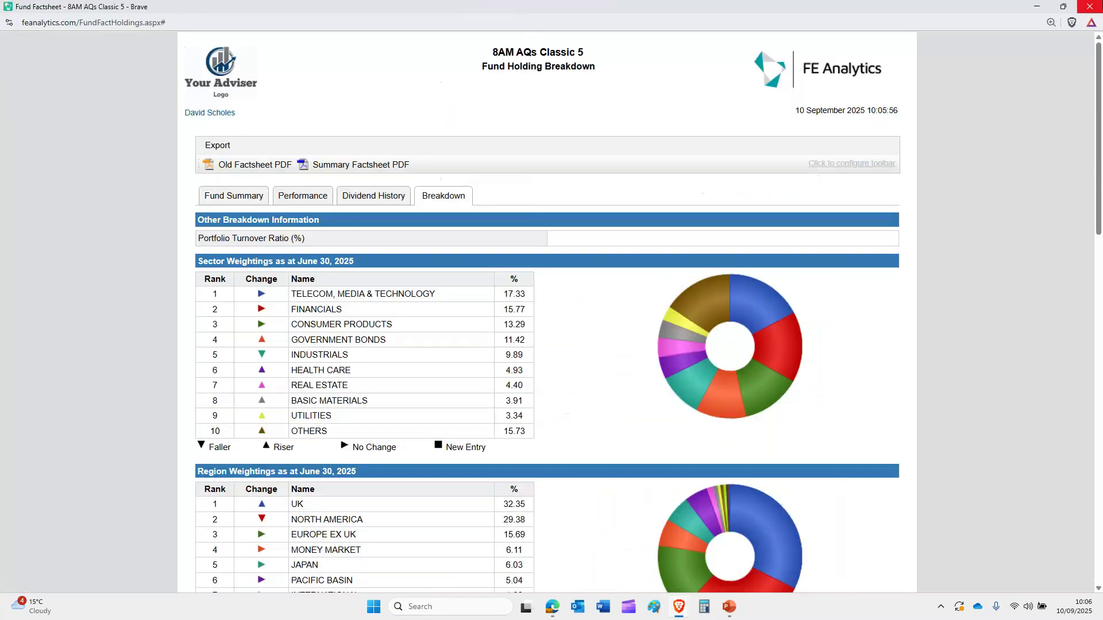
{"action": "left_click", "coordinate": [1090, 7]}
{"action": "left_click", "coordinate": [387, 236]}
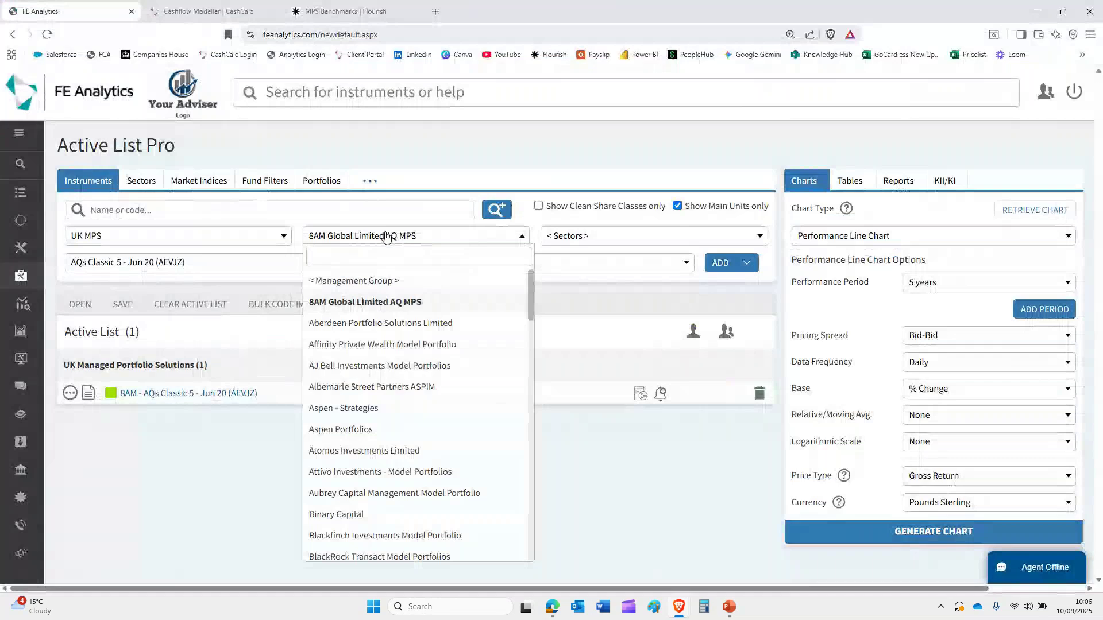
{"action": "type", "text": "inv"}
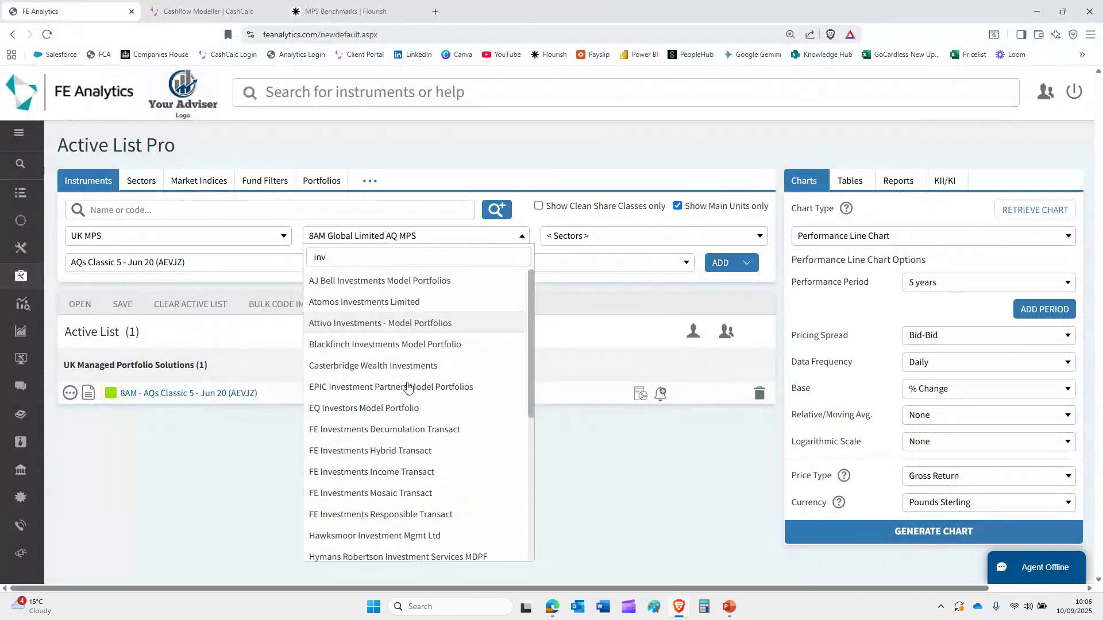
{"action": "scroll", "coordinate": [407, 388], "scroll_direction": "down", "scroll_amount": 1}
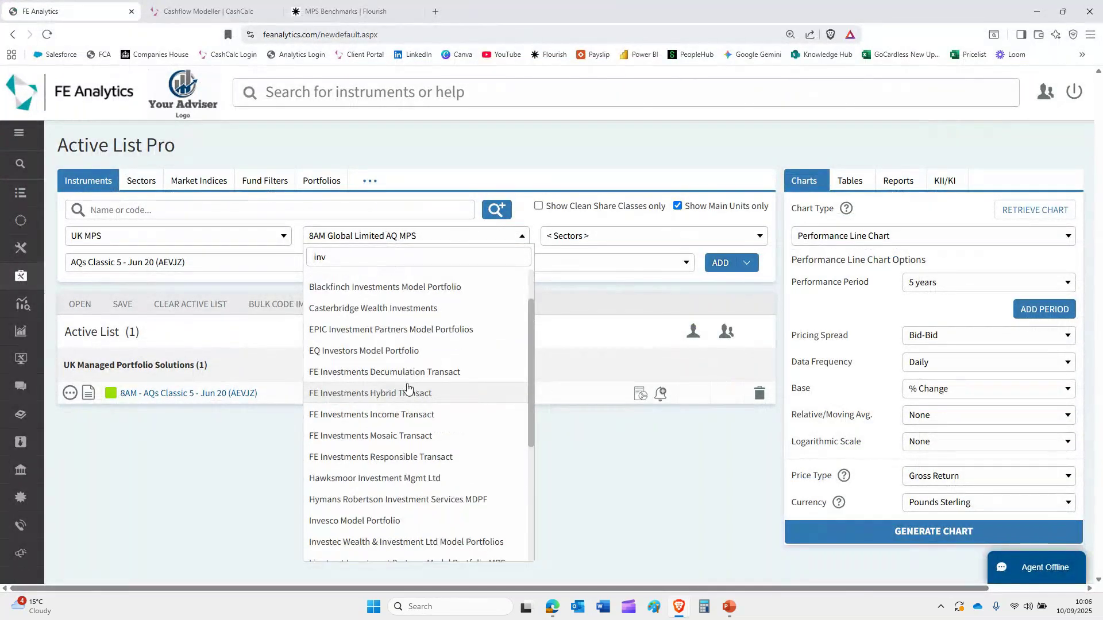
{"action": "left_click", "coordinate": [409, 521]}
{"action": "left_click", "coordinate": [456, 263]}
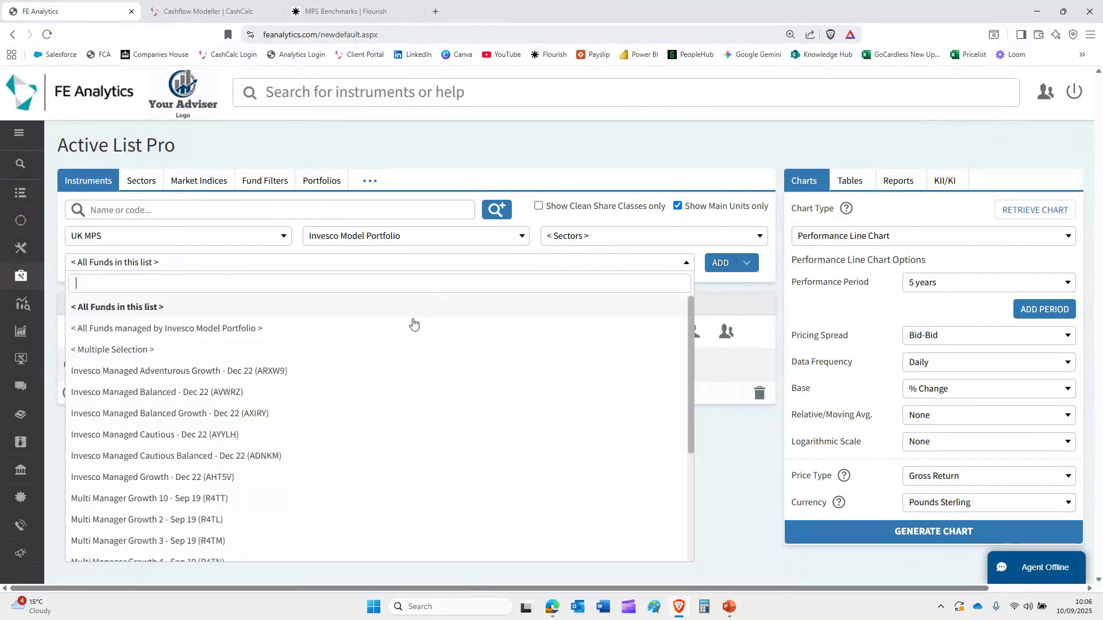
{"action": "left_click", "coordinate": [364, 386]}
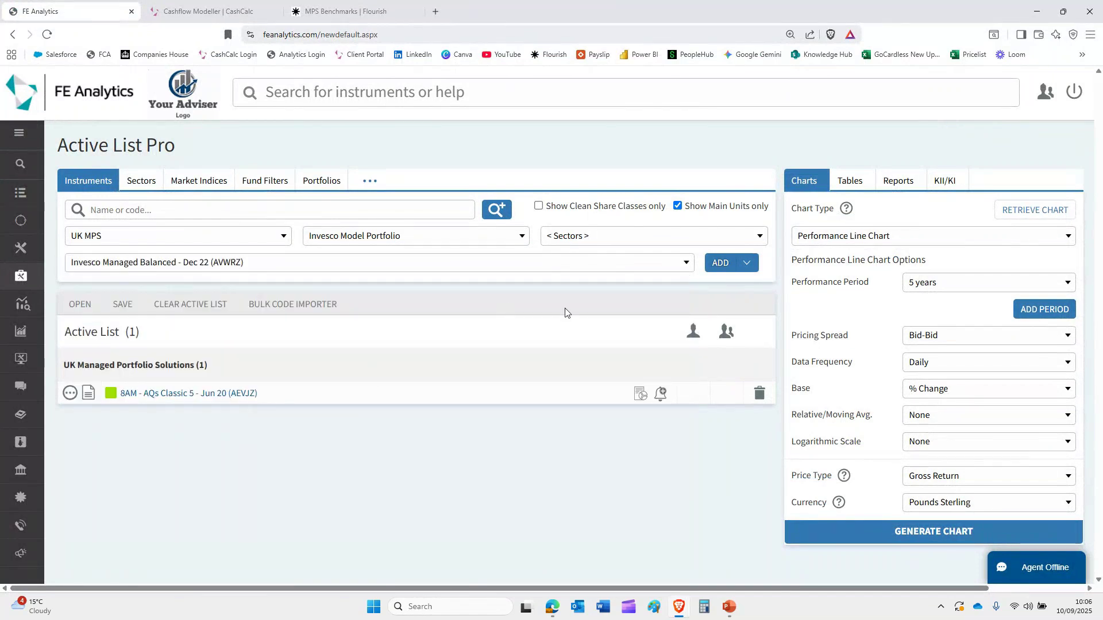
{"action": "left_click", "coordinate": [721, 265]}
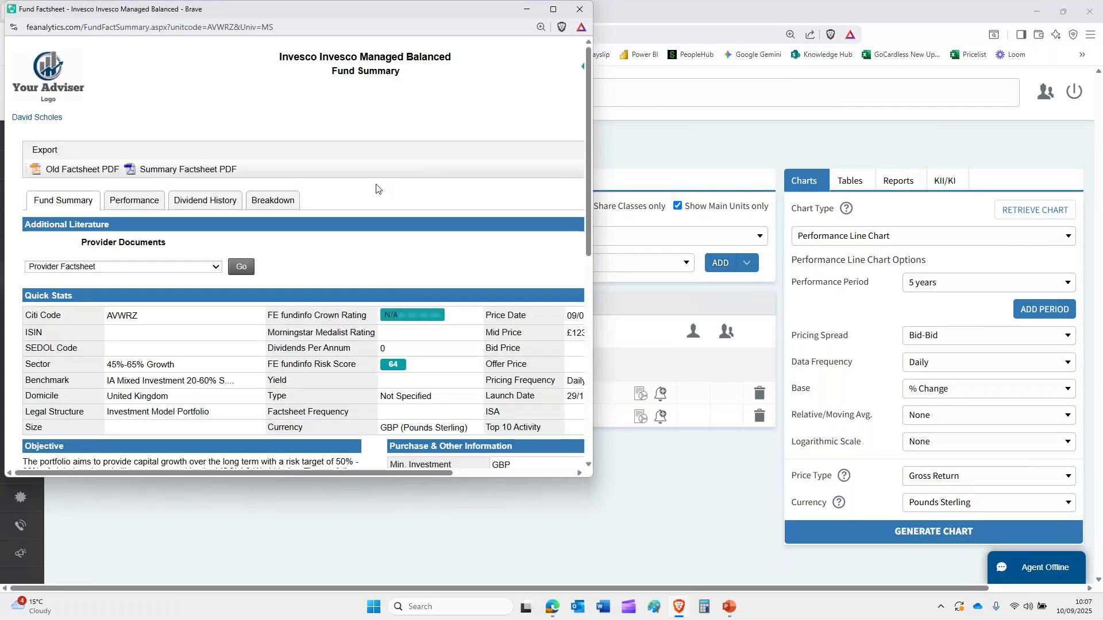
Open the provider factsheet for Invesco Managed Balanced and review its performance, asset allocation and underlying funds.
{"action": "left_click", "coordinate": [56, 269]}
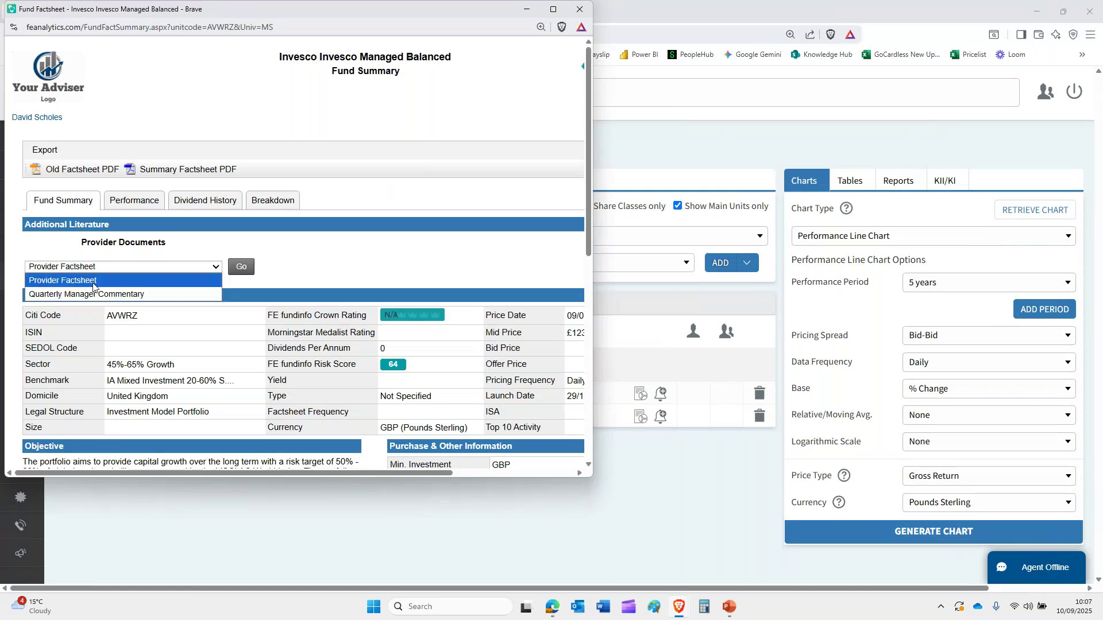
{"action": "left_click", "coordinate": [108, 283]}
{"action": "left_click", "coordinate": [242, 268]}
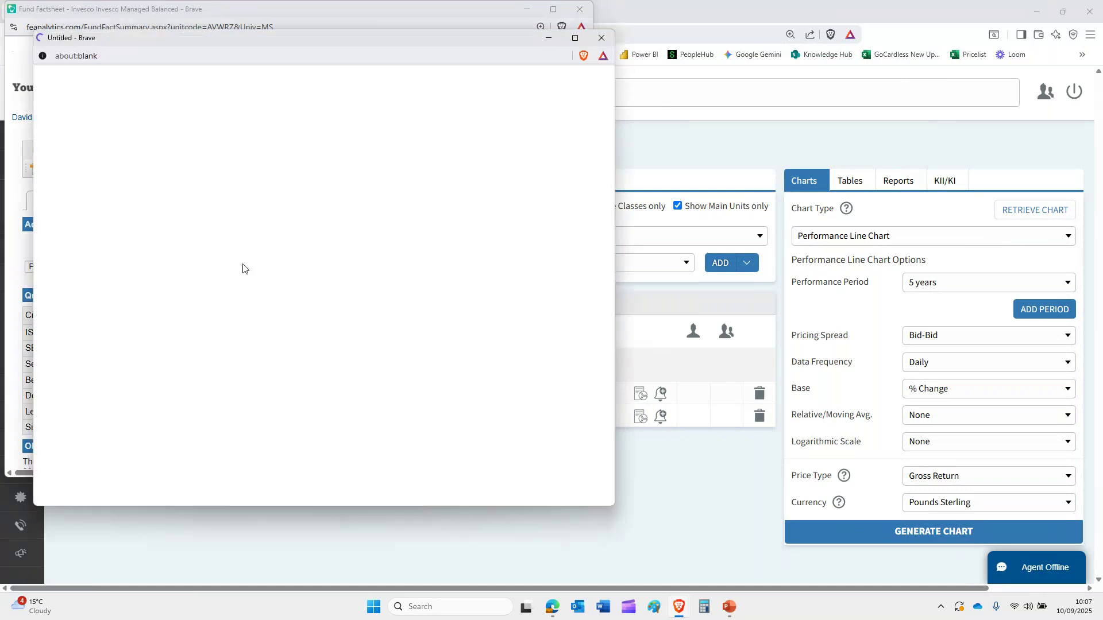
{"action": "left_click", "coordinate": [573, 40]}
{"action": "scroll", "coordinate": [637, 275], "scroll_direction": "down", "scroll_amount": 8}
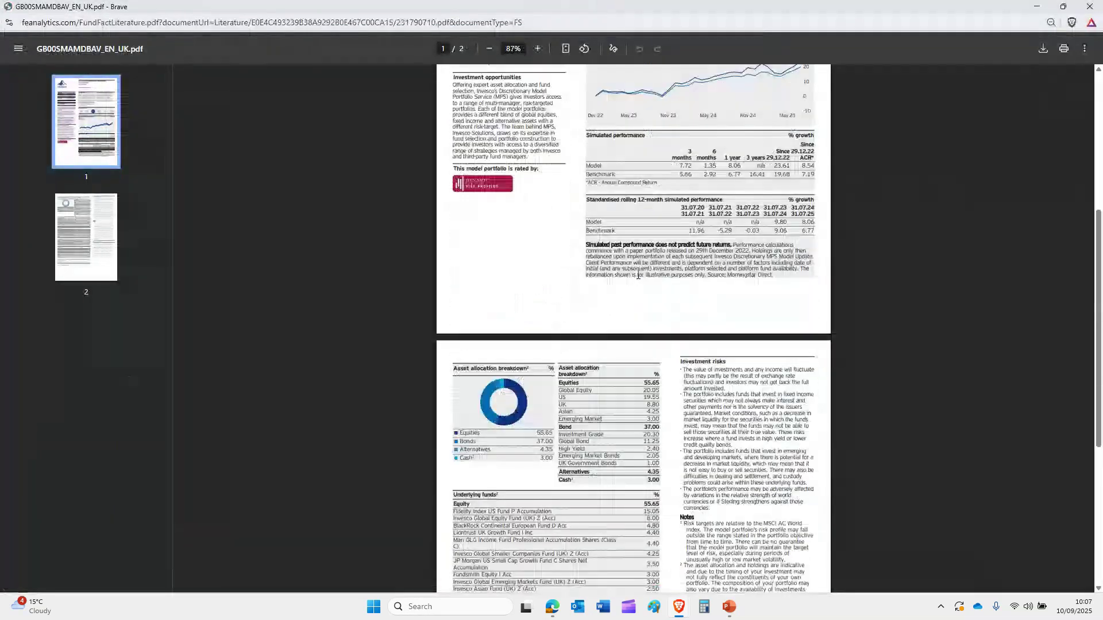
{"action": "scroll", "coordinate": [638, 275], "scroll_direction": "down", "scroll_amount": 3}
{"action": "scroll", "coordinate": [636, 278], "scroll_direction": "up", "scroll_amount": 7}
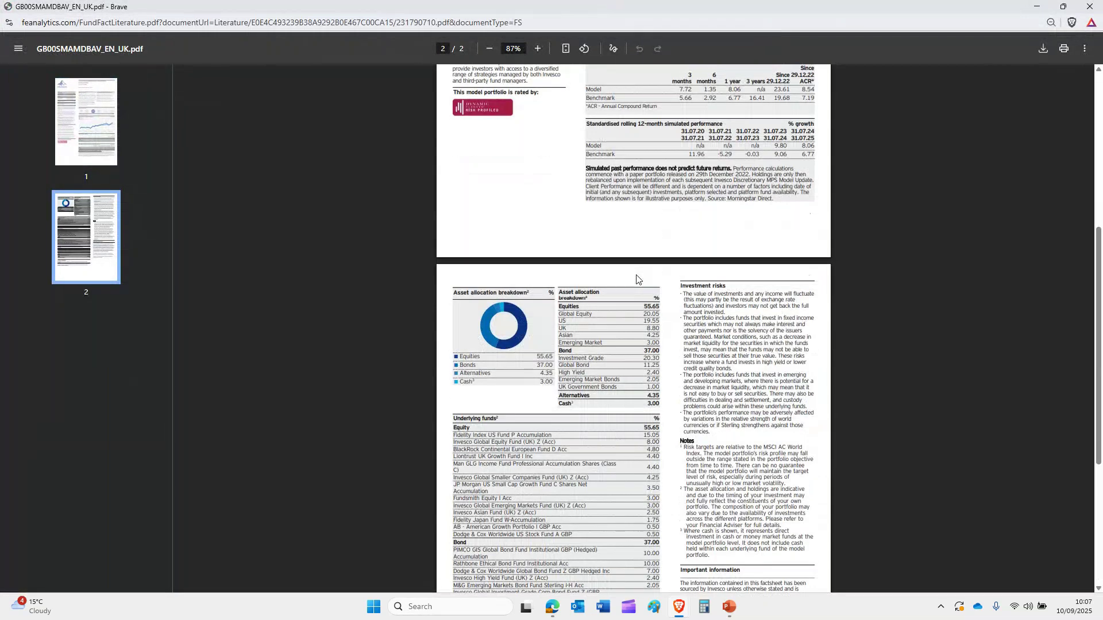
{"action": "scroll", "coordinate": [637, 276], "scroll_direction": "up", "scroll_amount": 5}
{"action": "left_click", "coordinate": [1090, 6]}
Open the Quarterly Manager Commentary for Invesco Managed Balanced, skim the review and close the fund's factsheet.
{"action": "left_click", "coordinate": [195, 268]}
{"action": "left_click", "coordinate": [172, 294]}
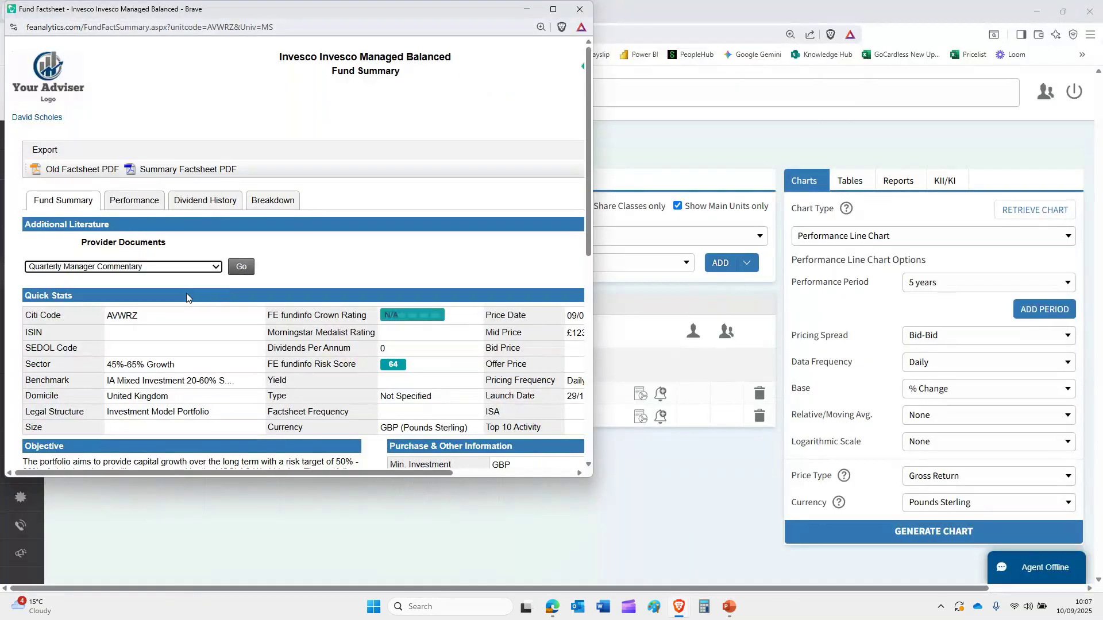
{"action": "left_click", "coordinate": [242, 273]}
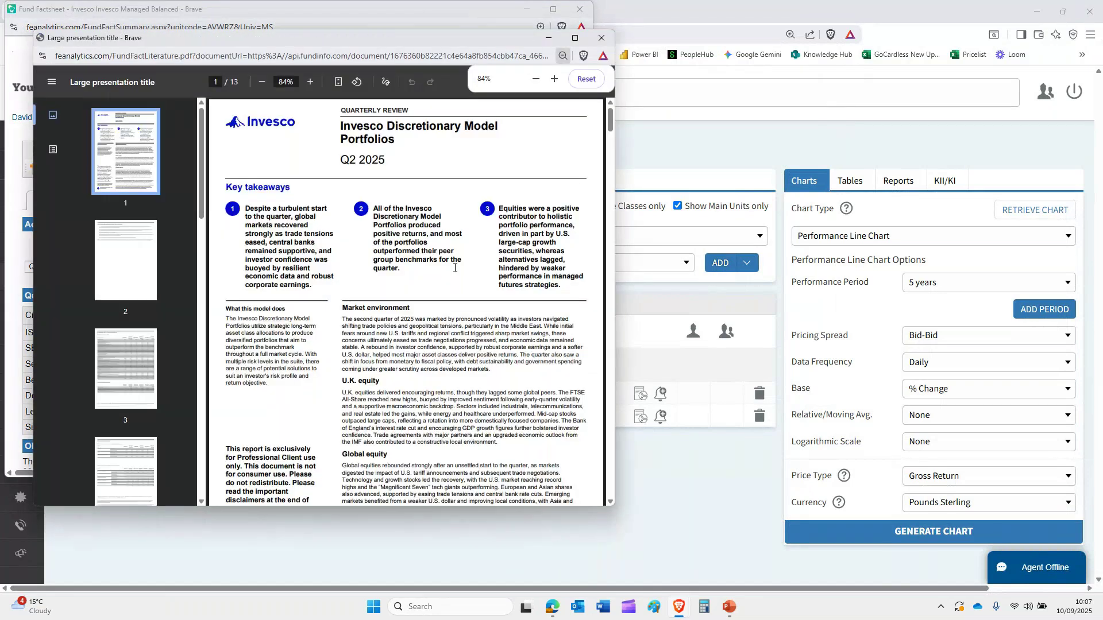
{"action": "scroll", "coordinate": [454, 268], "scroll_direction": "down", "scroll_amount": 2}
{"action": "scroll", "coordinate": [455, 268], "scroll_direction": "down", "scroll_amount": 2}
{"action": "scroll", "coordinate": [454, 267], "scroll_direction": "up", "scroll_amount": 4}
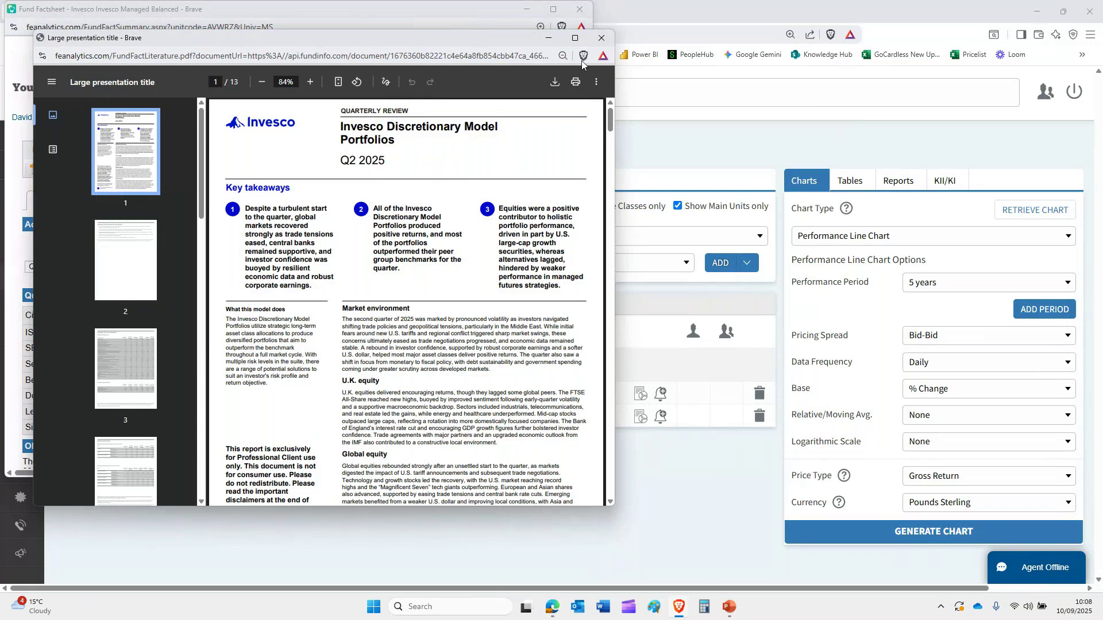
{"action": "left_click", "coordinate": [601, 38]}
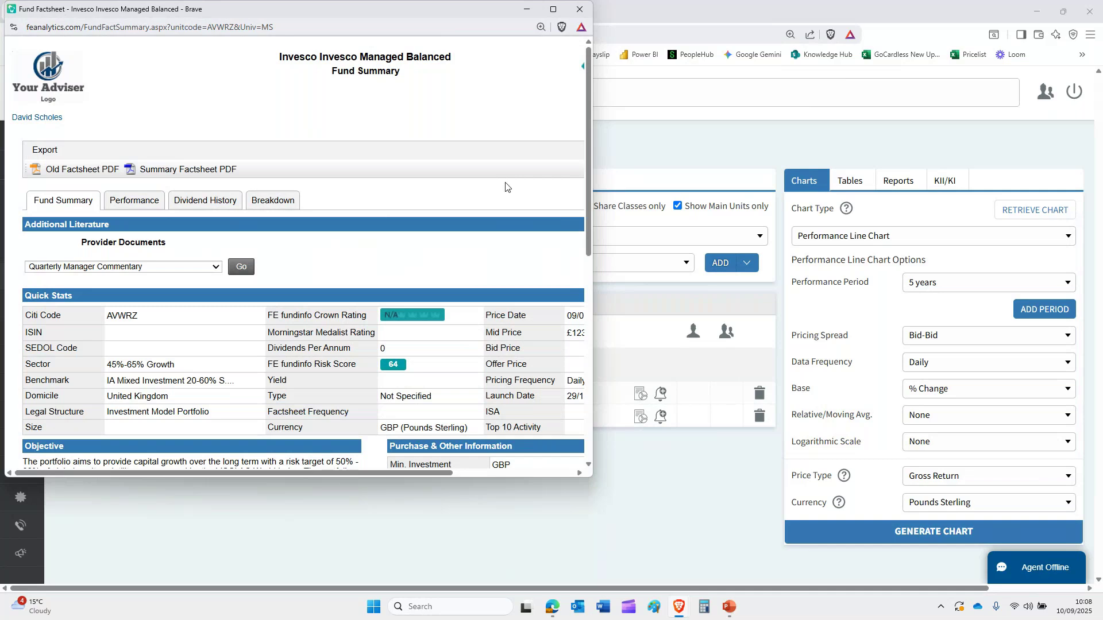
{"action": "left_click", "coordinate": [579, 9]}
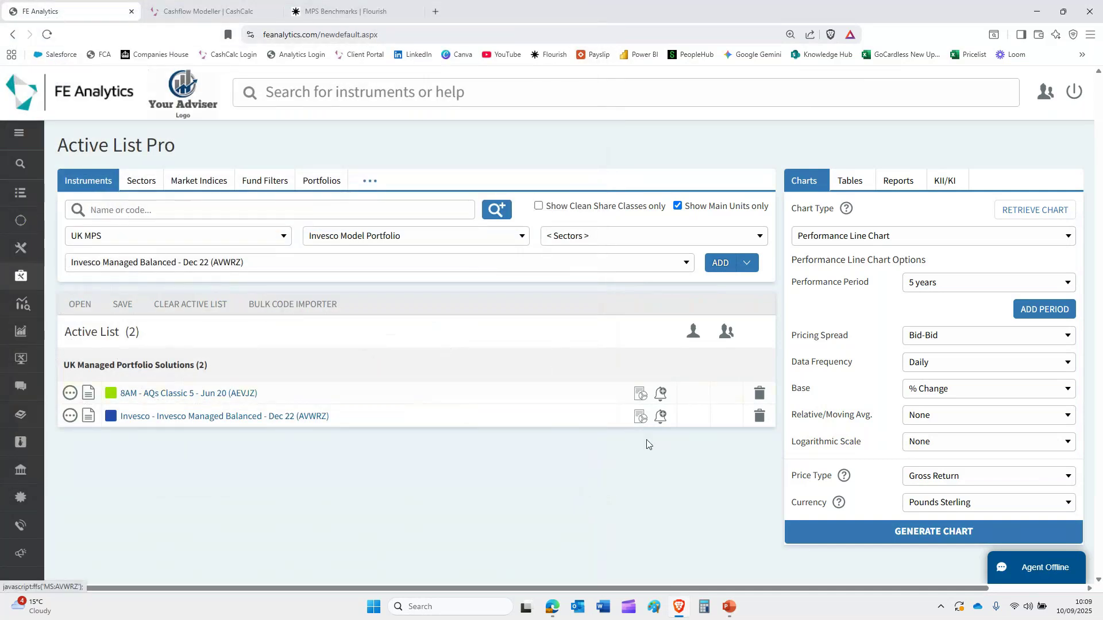
Build Mid performance alerts for 8AM AQs Classic 5, covering a 10% rise and a 10% fall.
{"action": "left_click", "coordinate": [661, 397]}
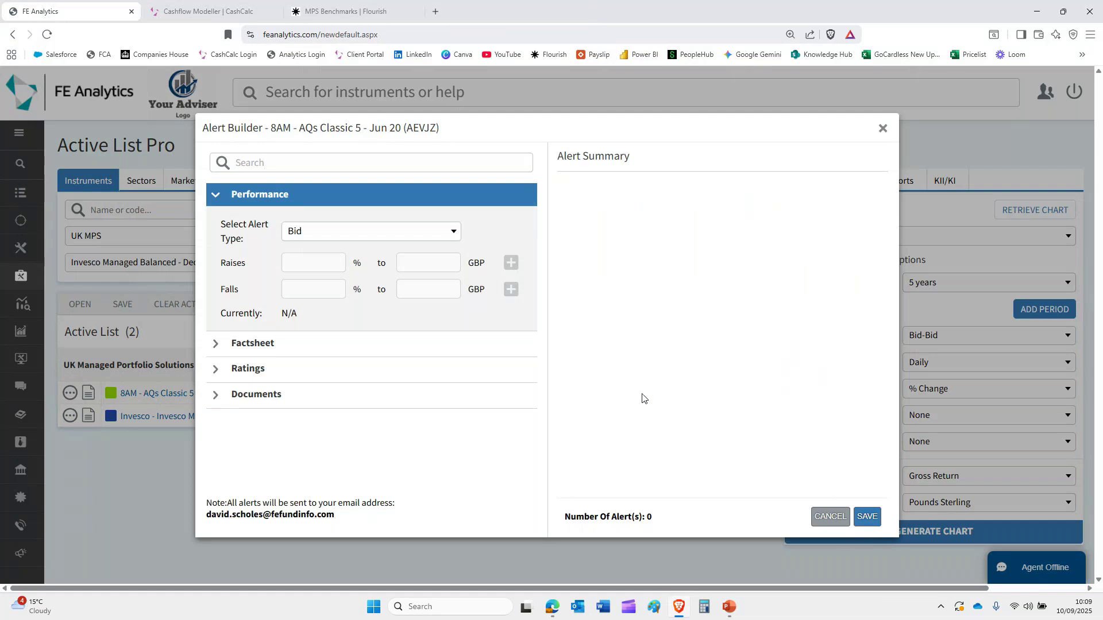
{"action": "left_click", "coordinate": [340, 240]}
{"action": "left_click", "coordinate": [340, 270]}
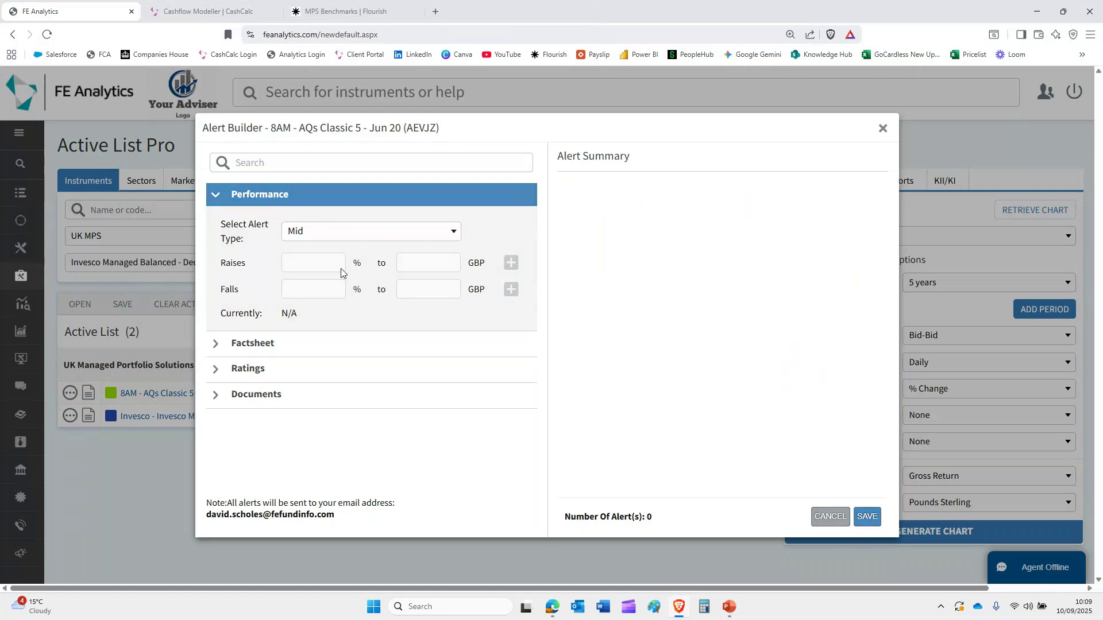
{"action": "left_click", "coordinate": [322, 260]}
{"action": "type", "text": "10"}
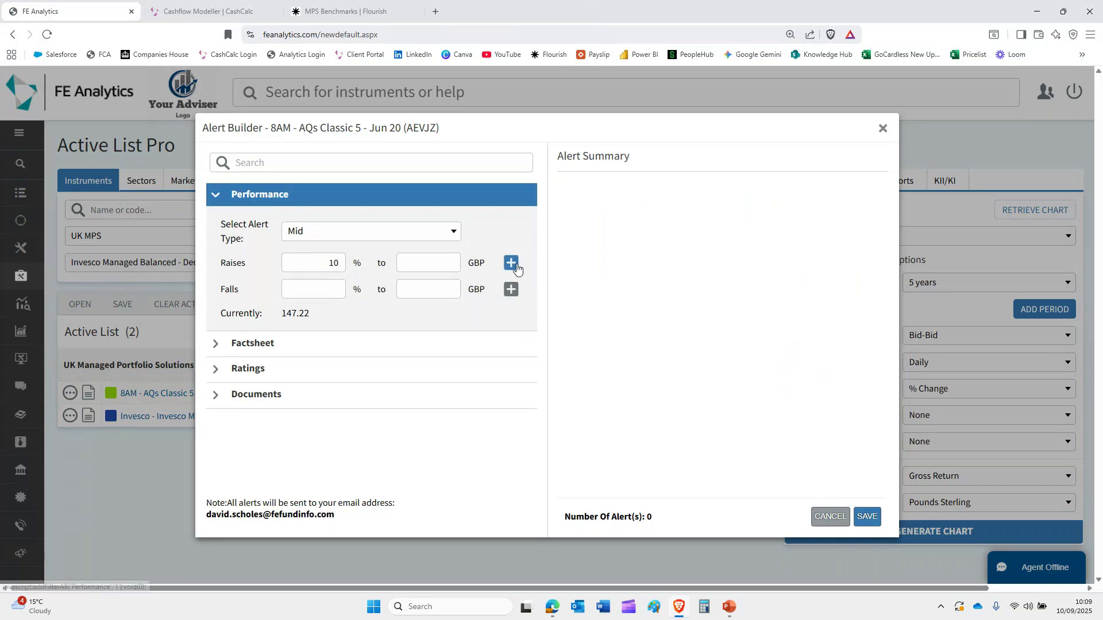
{"action": "left_click", "coordinate": [511, 264]}
{"action": "left_click", "coordinate": [325, 288]}
{"action": "type", "text": "10"}
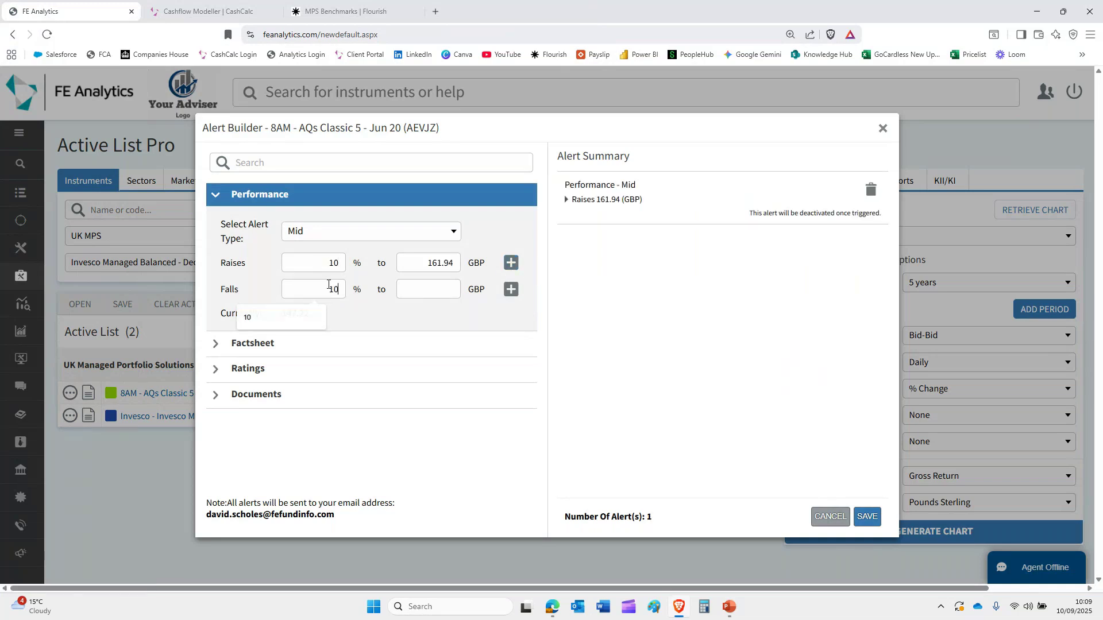
{"action": "left_click", "coordinate": [511, 289]}
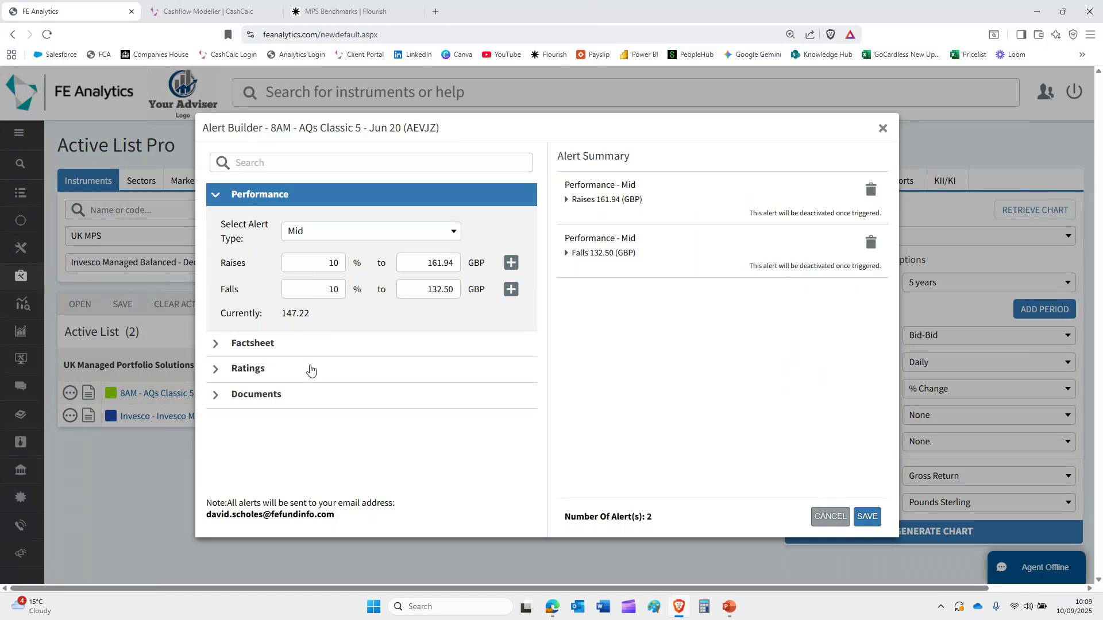
Add factsheet alerts for changes in the fund's annual charge and OCF, viewing the fund size criteria in between.
{"action": "left_click", "coordinate": [310, 345]}
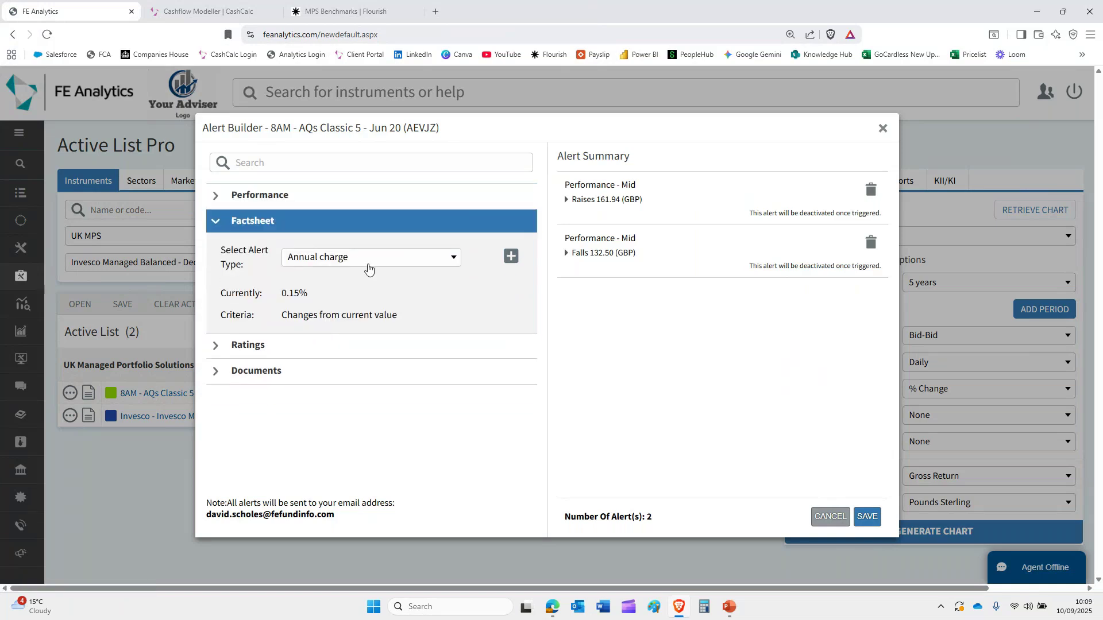
{"action": "left_click_drag", "start_coordinate": [314, 298], "coordinate": [279, 294]}
{"action": "left_click", "coordinate": [511, 256]}
{"action": "left_click", "coordinate": [321, 264]}
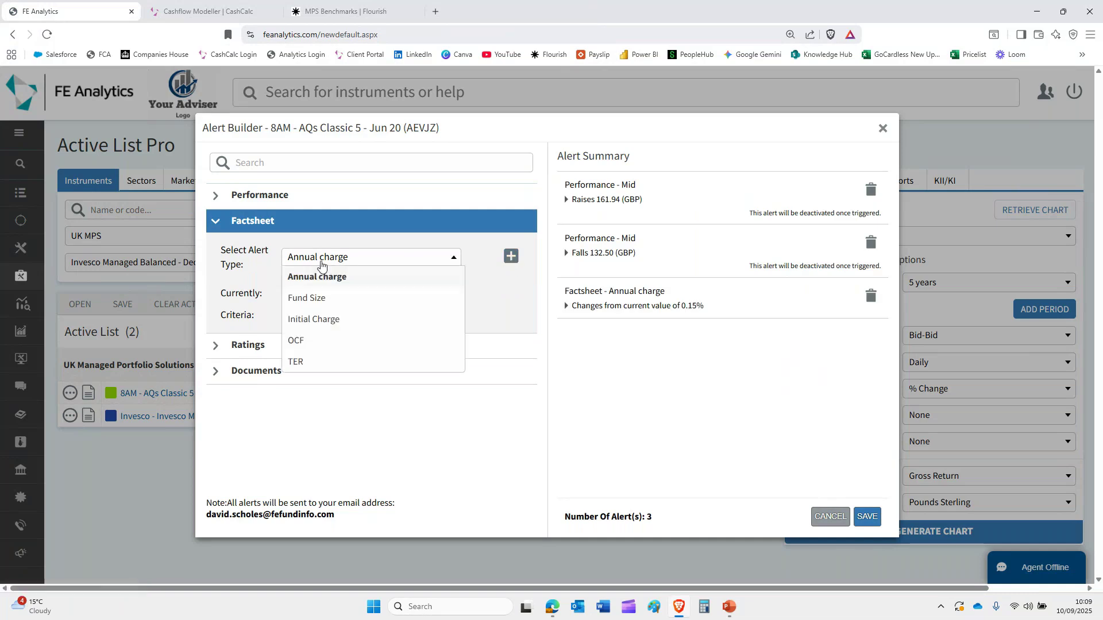
{"action": "left_click", "coordinate": [315, 298]}
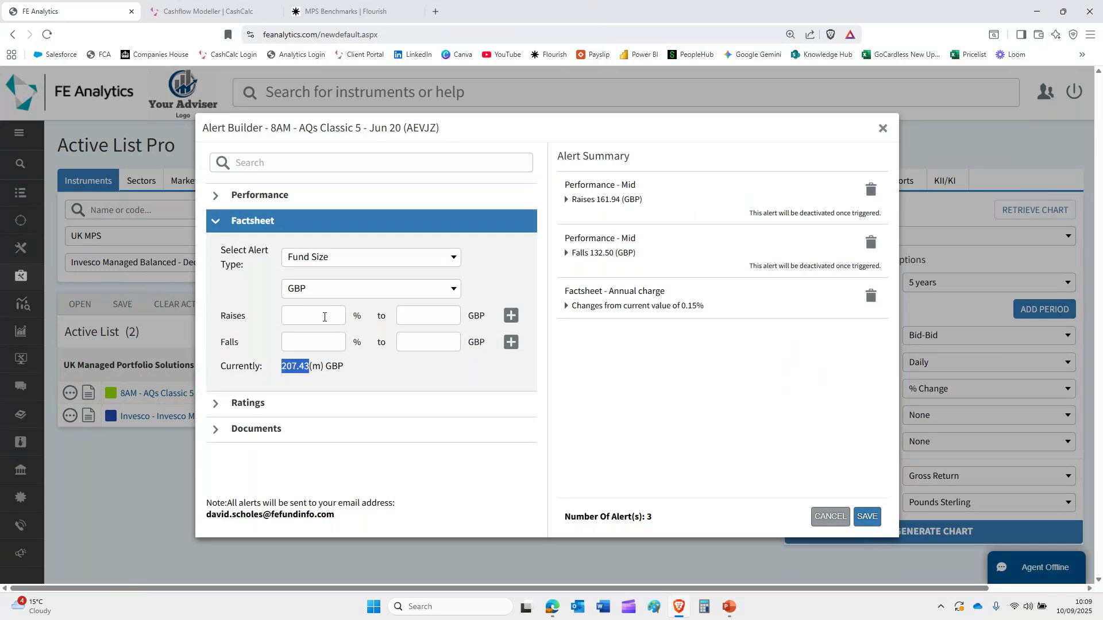
{"action": "left_click", "coordinate": [343, 261]}
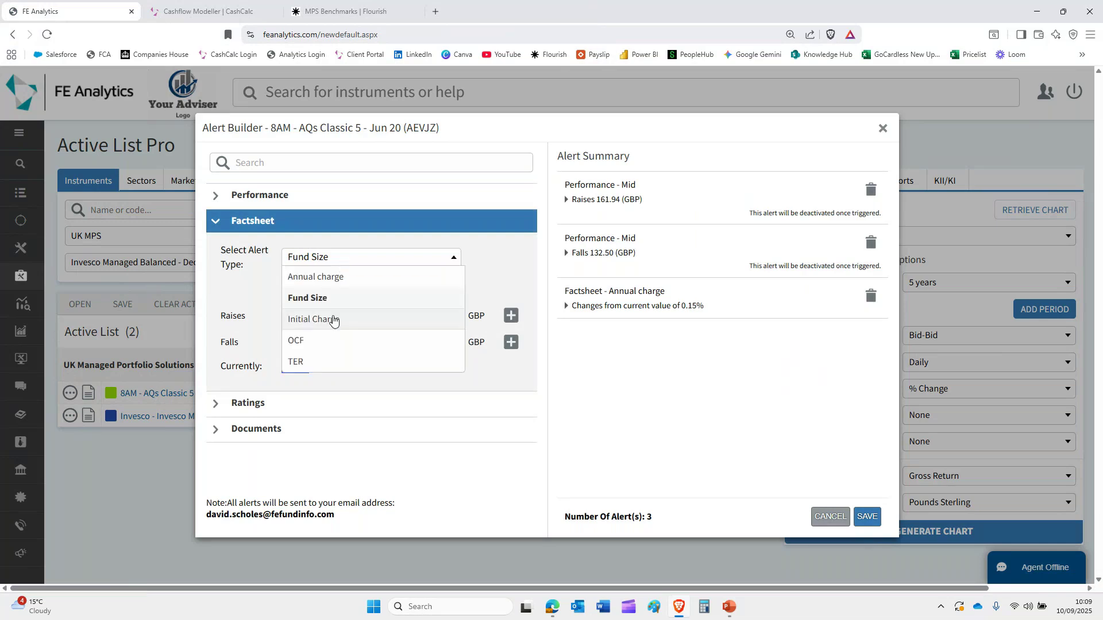
{"action": "left_click", "coordinate": [336, 341]}
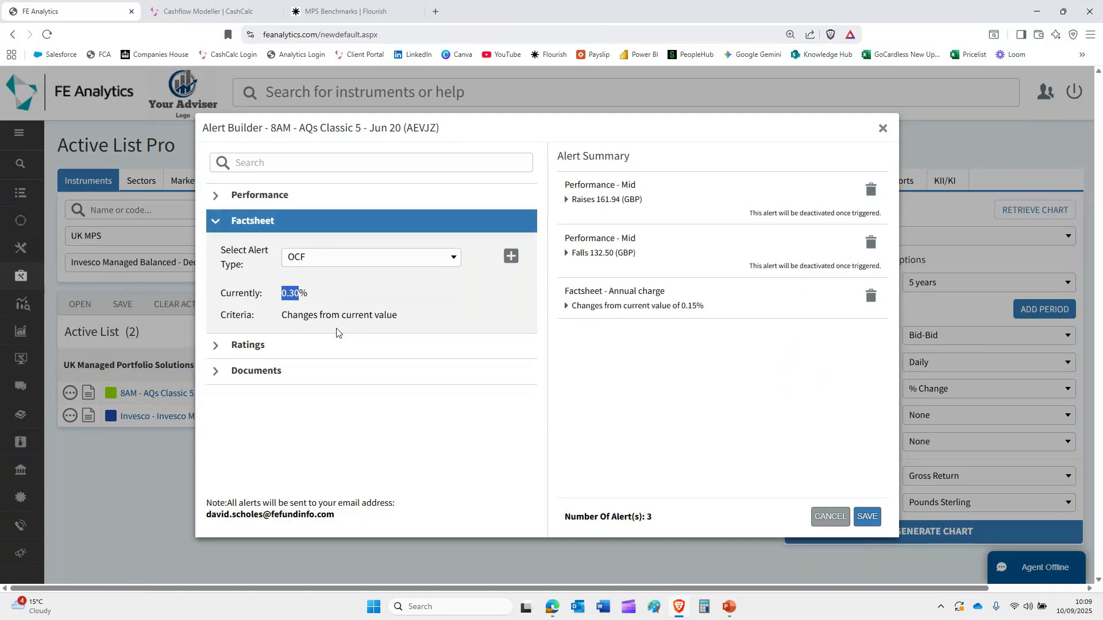
{"action": "triple_click", "coordinate": [313, 305]}
{"action": "left_click", "coordinate": [331, 305]}
{"action": "left_click", "coordinate": [511, 256]}
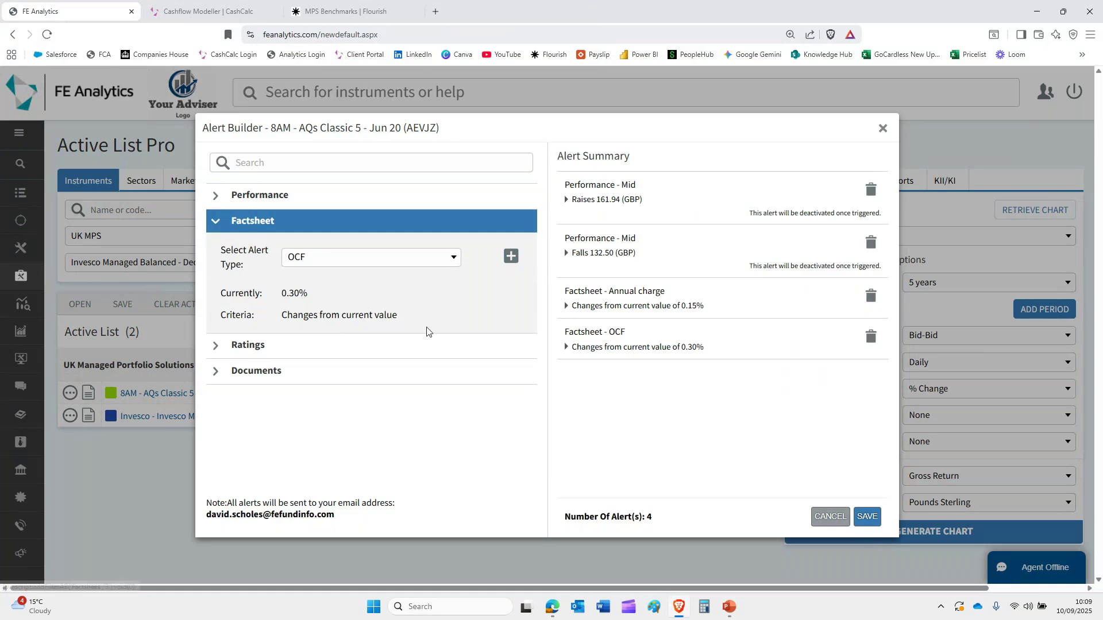
Add an alert for changes to the FE fundinfo Crown Rating and view the other rating alert types.
{"action": "left_click", "coordinate": [399, 345]}
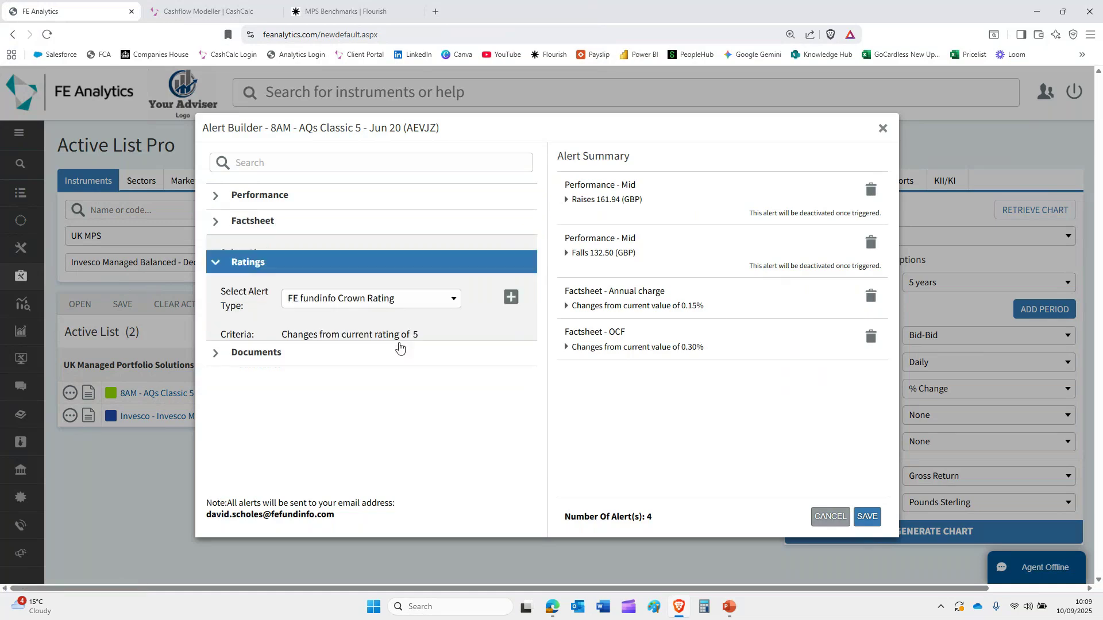
{"action": "double_click", "coordinate": [414, 320]}
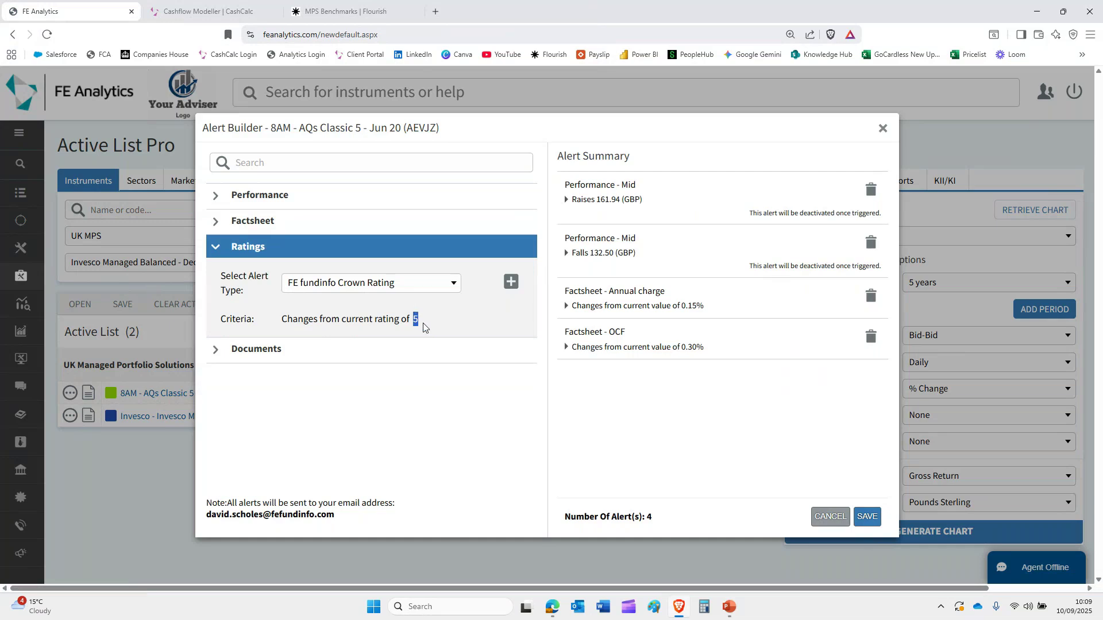
{"action": "left_click", "coordinate": [512, 282]}
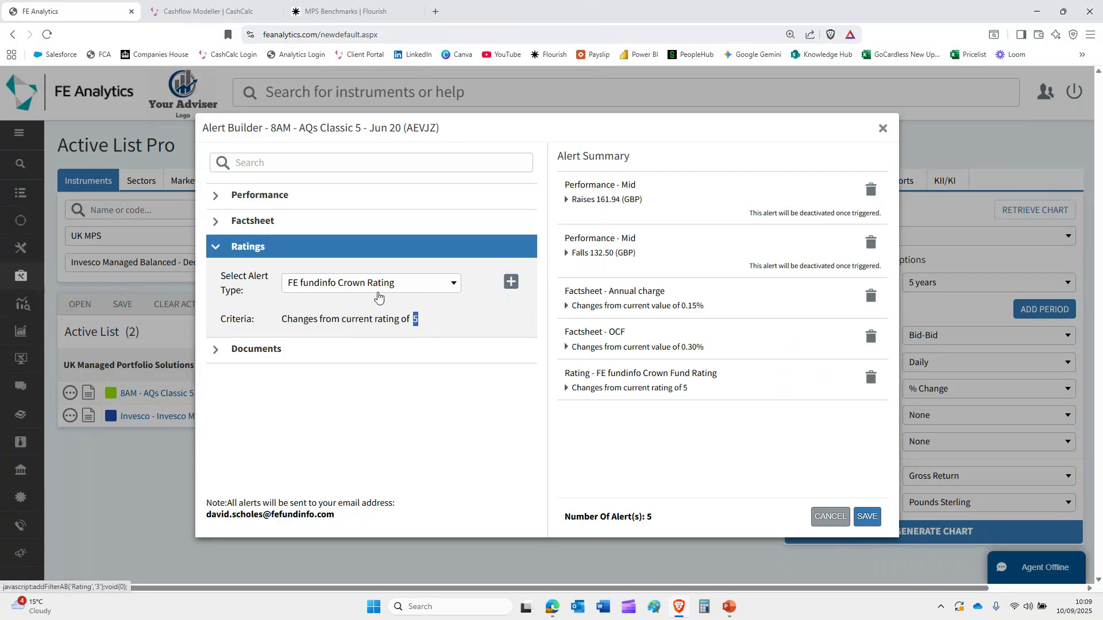
{"action": "left_click", "coordinate": [381, 287]}
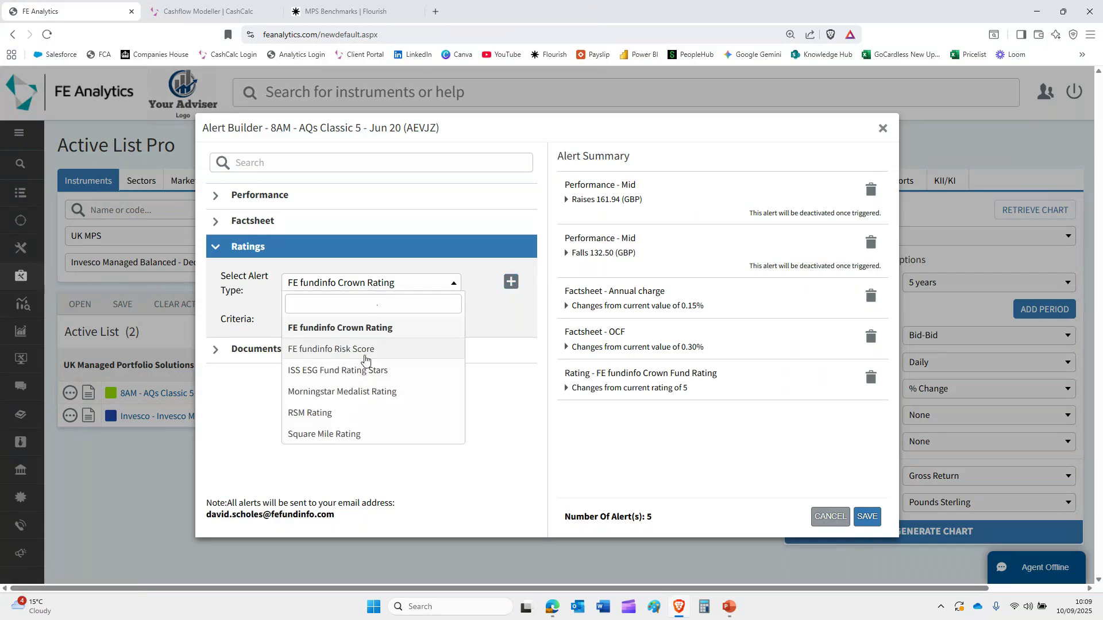
Add an alert for new Fund Provider's Factsheet documents and close the alert builder without saving.
{"action": "left_click", "coordinate": [244, 351]}
{"action": "left_click", "coordinate": [382, 318]}
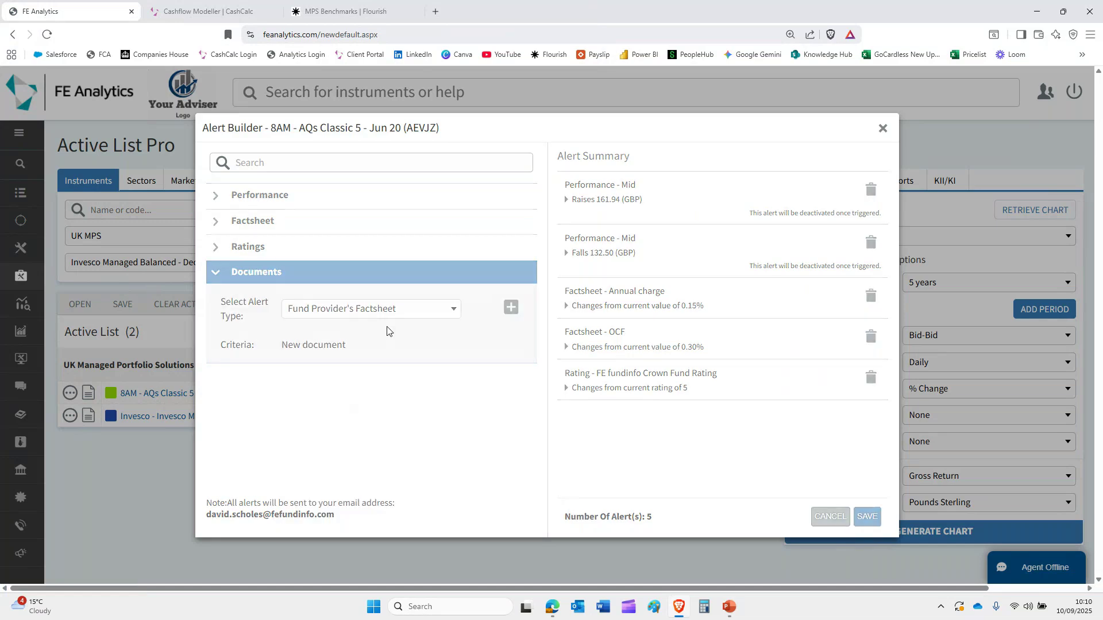
{"action": "left_click", "coordinate": [510, 310]}
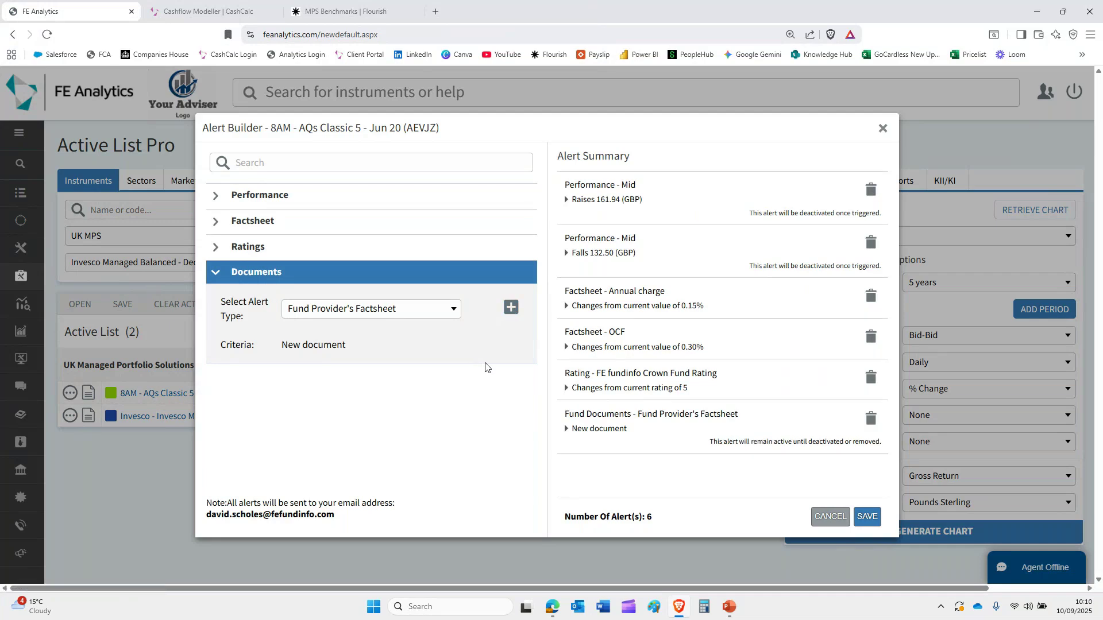
{"action": "triple_click", "coordinate": [310, 515]}
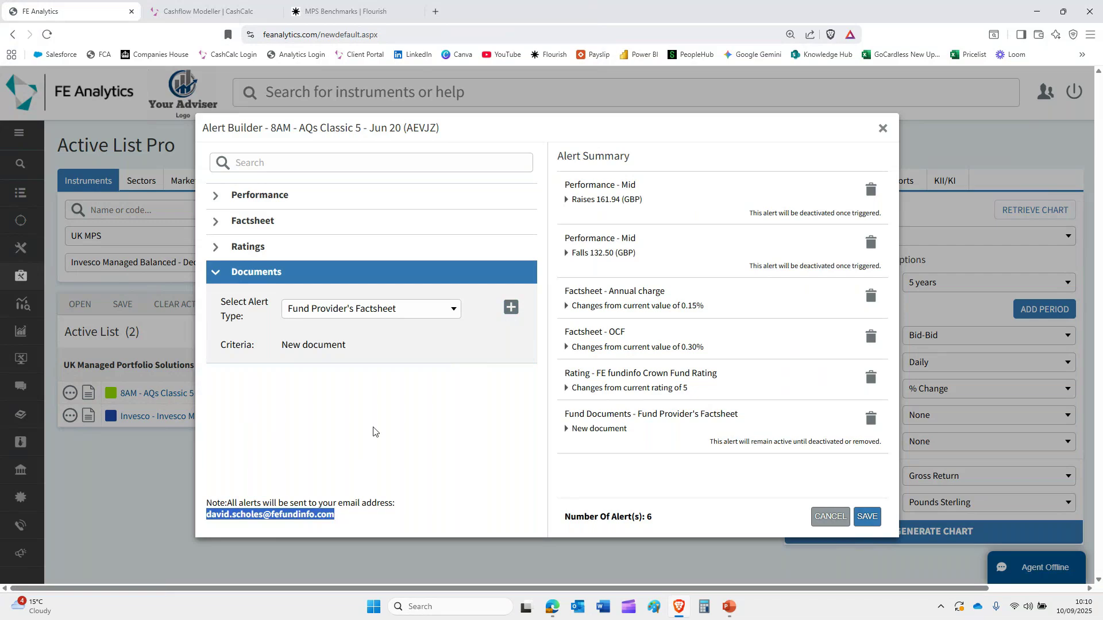
{"action": "left_click", "coordinate": [883, 129]}
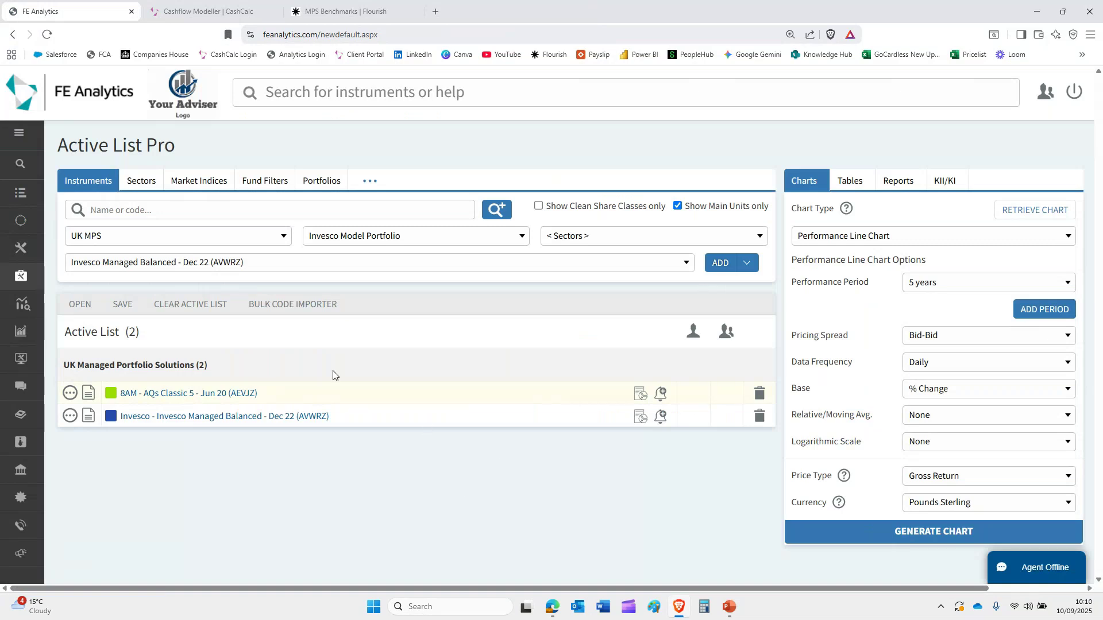
Remove both managed portfolios from the active list and bring up the available UK MPS sectors.
{"action": "left_click", "coordinate": [759, 395]}
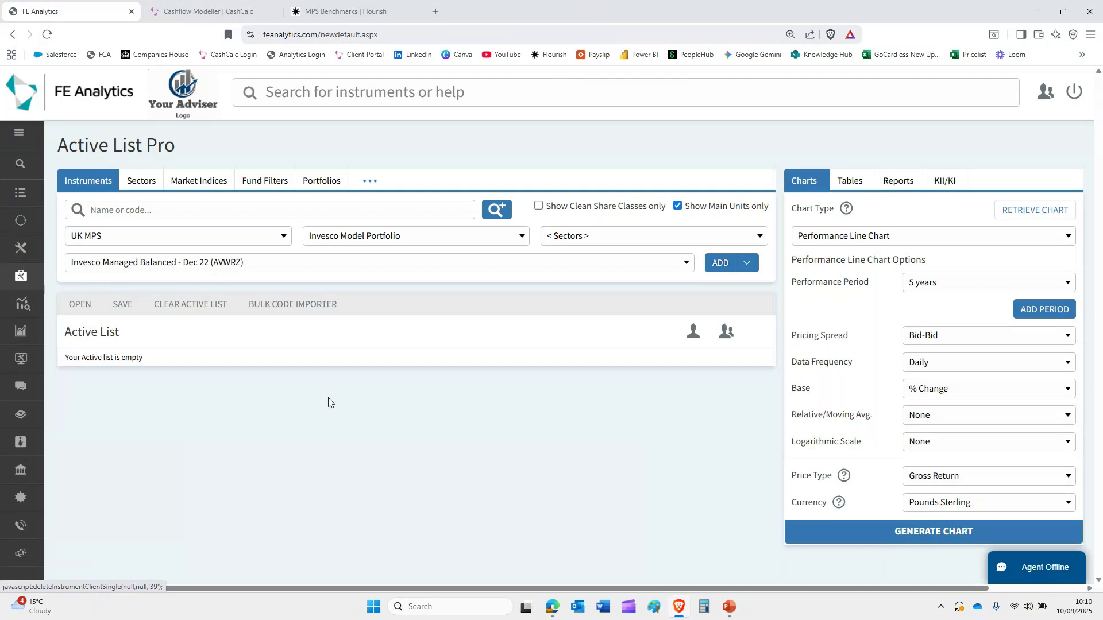
{"action": "left_click", "coordinate": [142, 181]}
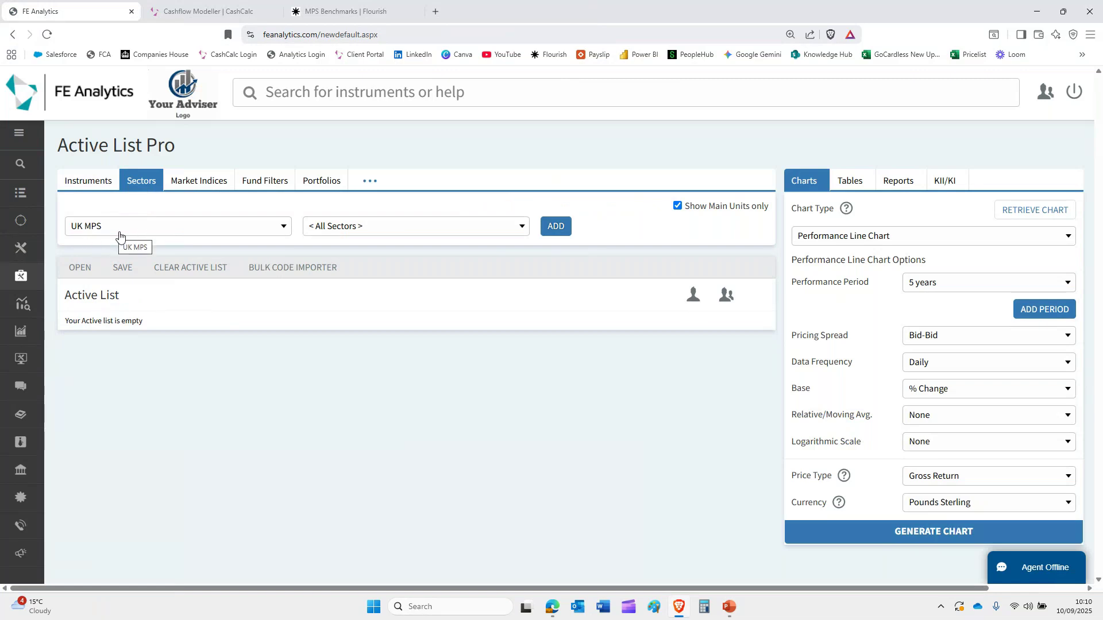
{"action": "left_click", "coordinate": [416, 228]}
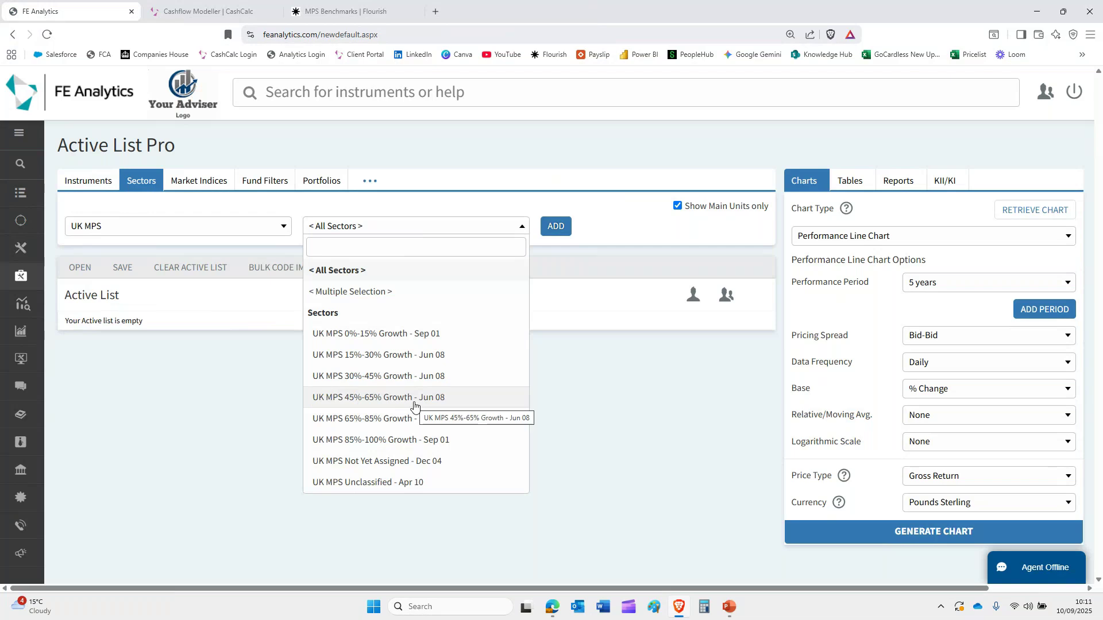
Switch to the Flourish page to examine the MPS Benchmarks bar chart, and return to FE Analytics.
{"action": "left_click", "coordinate": [337, 12]}
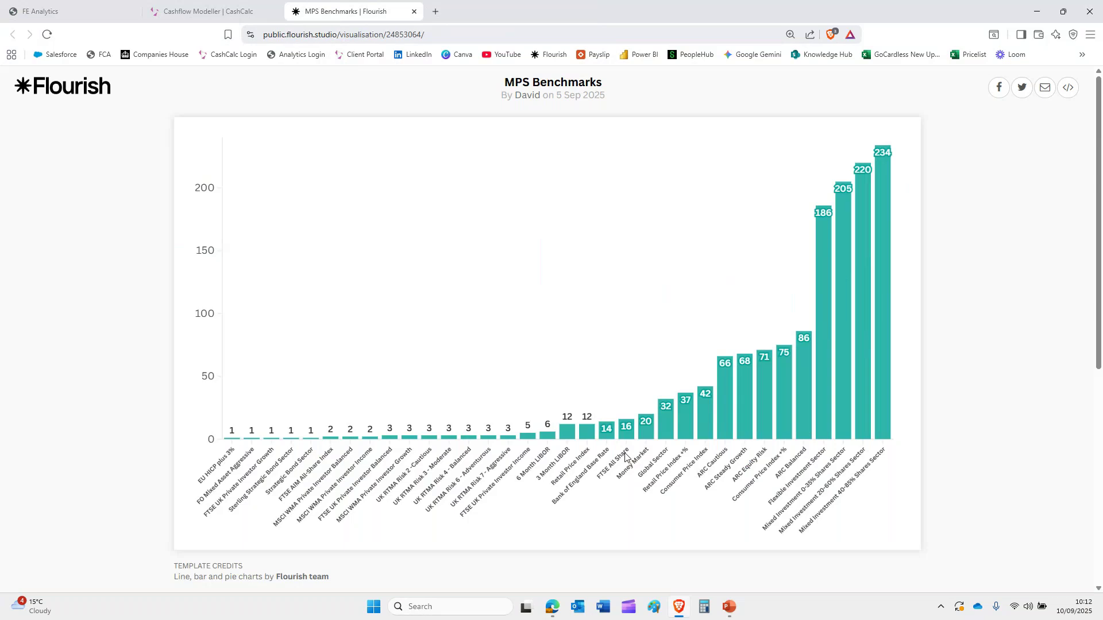
{"action": "left_click", "coordinate": [59, 7]}
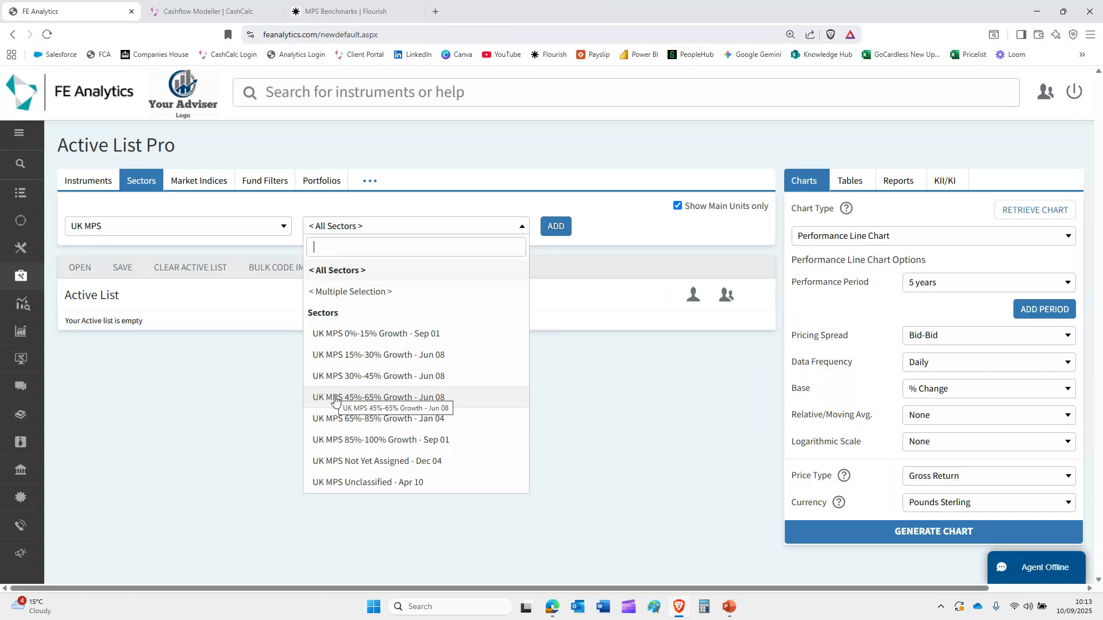
Add all UK MPS sectors to the active list and remove the Not Yet Assigned and Unclassified sectors.
{"action": "left_click", "coordinate": [346, 409]}
{"action": "left_click", "coordinate": [387, 238]}
{"action": "left_click", "coordinate": [374, 269]}
{"action": "left_click", "coordinate": [555, 226]}
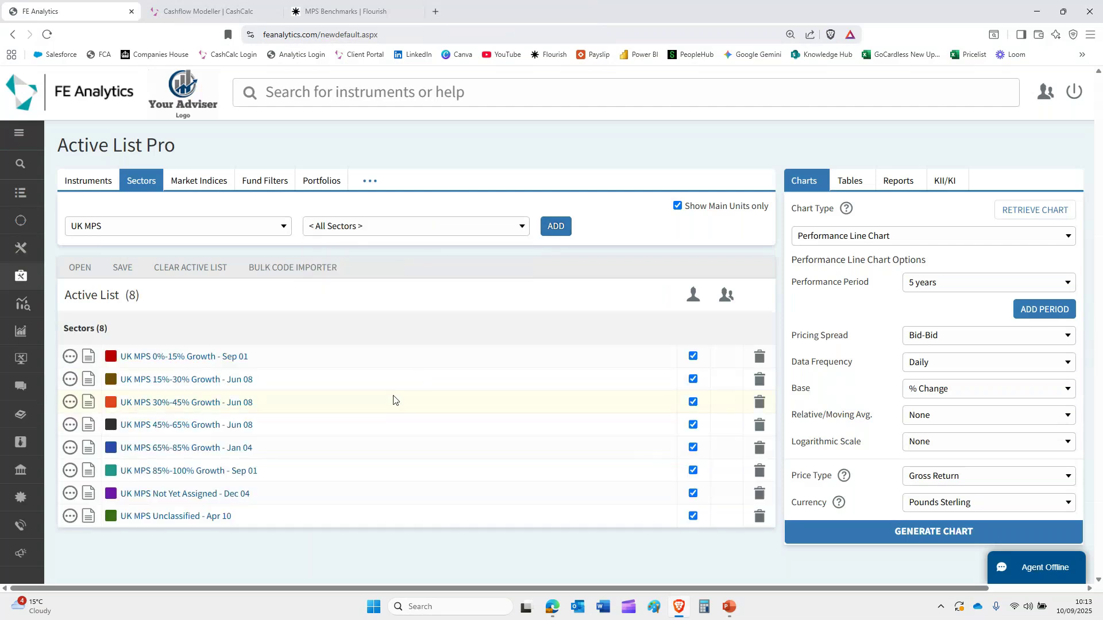
{"action": "left_click", "coordinate": [760, 495]}
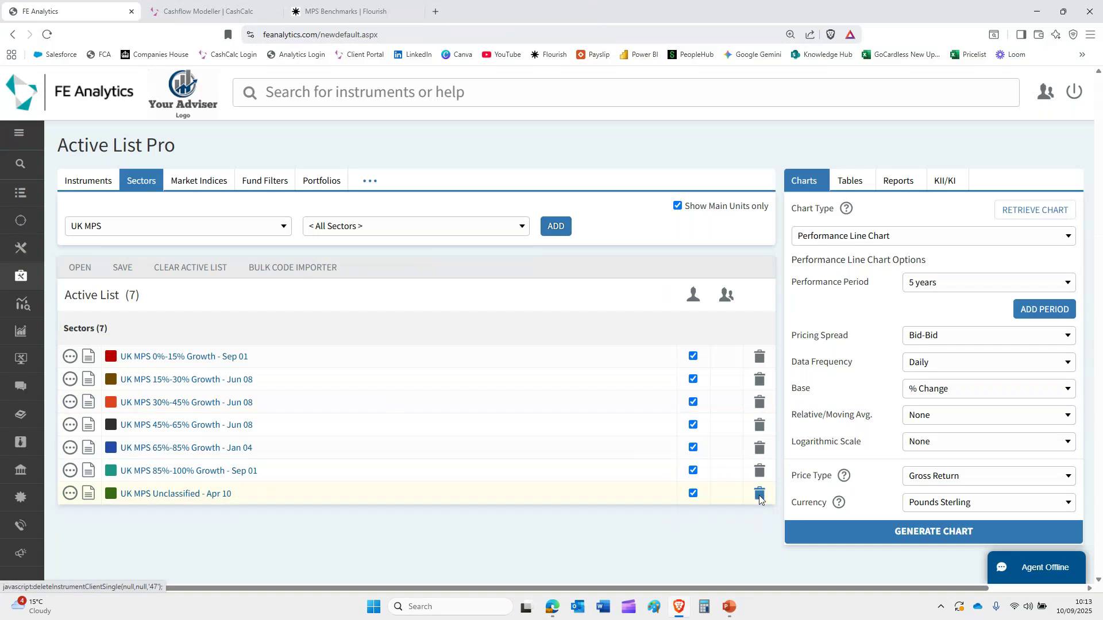
{"action": "left_click", "coordinate": [760, 495]}
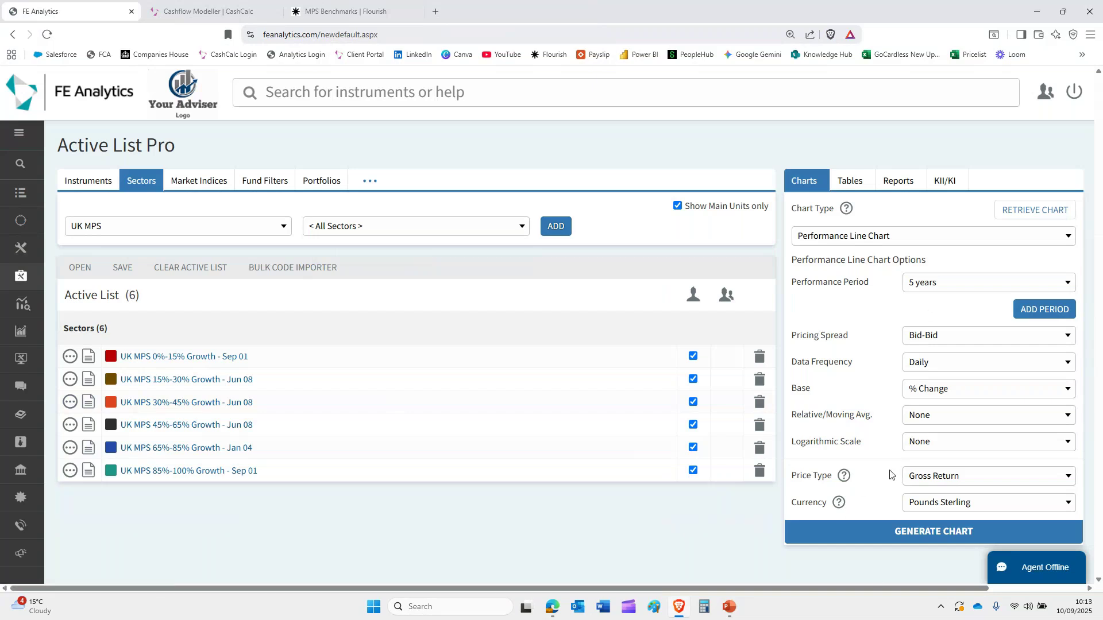
Generate a 5-year Performance Line Chart comparing the listed UK MPS growth sectors, view it full-screen and close it.
{"action": "left_click", "coordinate": [885, 533]}
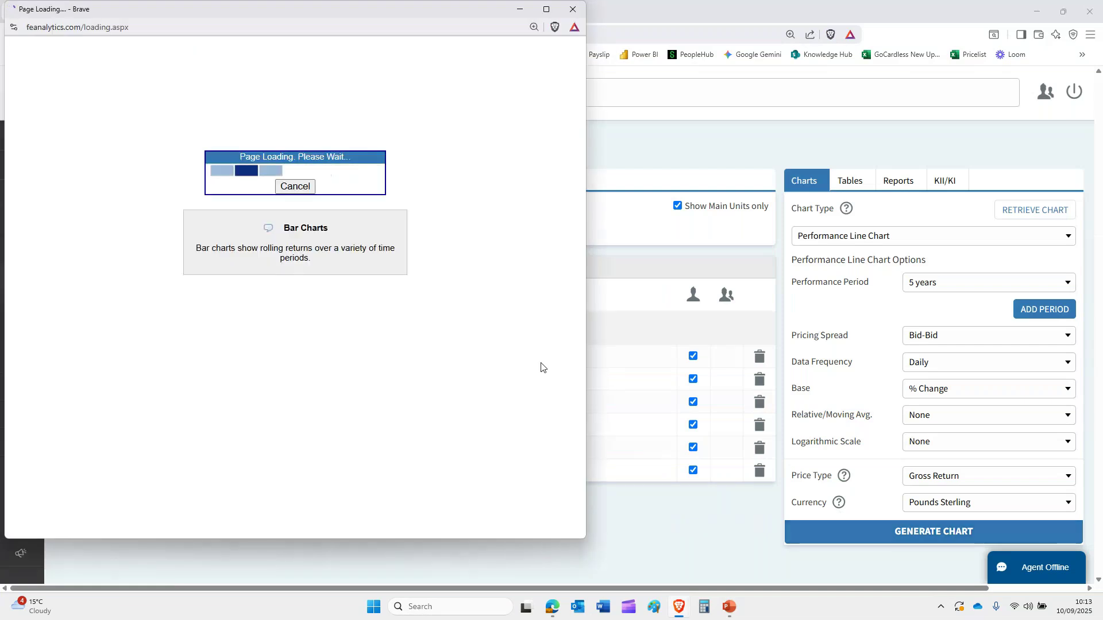
{"action": "left_click", "coordinate": [543, 12]}
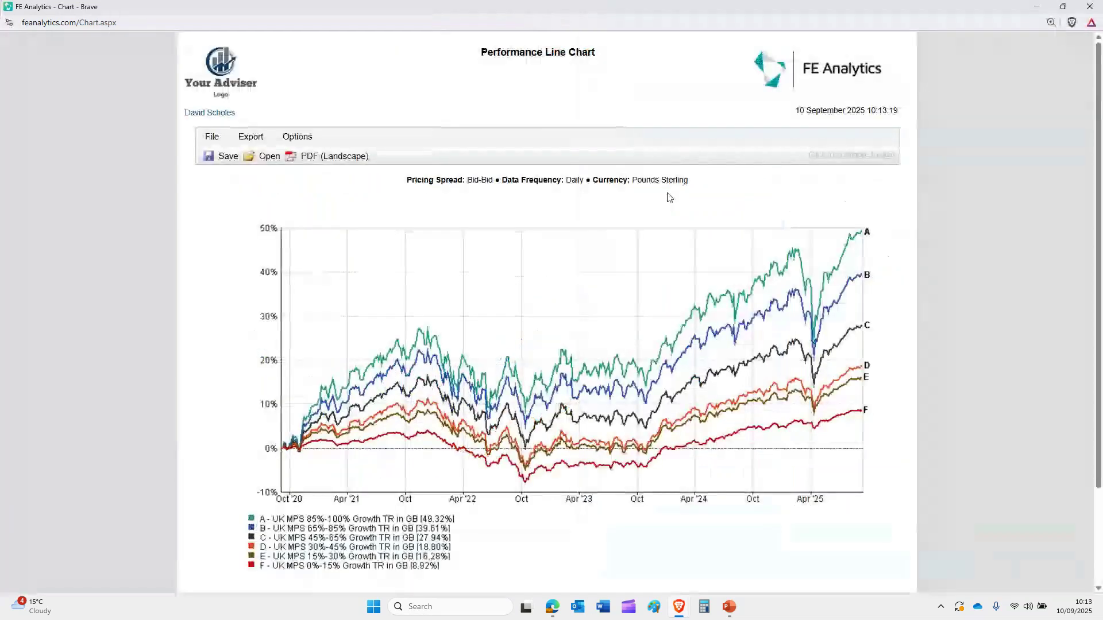
{"action": "left_click", "coordinate": [1090, 6]}
Generate a static Scatter Chart of the UK MPS growth sectors over 5 years, compare performance with volatility and close it.
{"action": "left_click", "coordinate": [859, 238]}
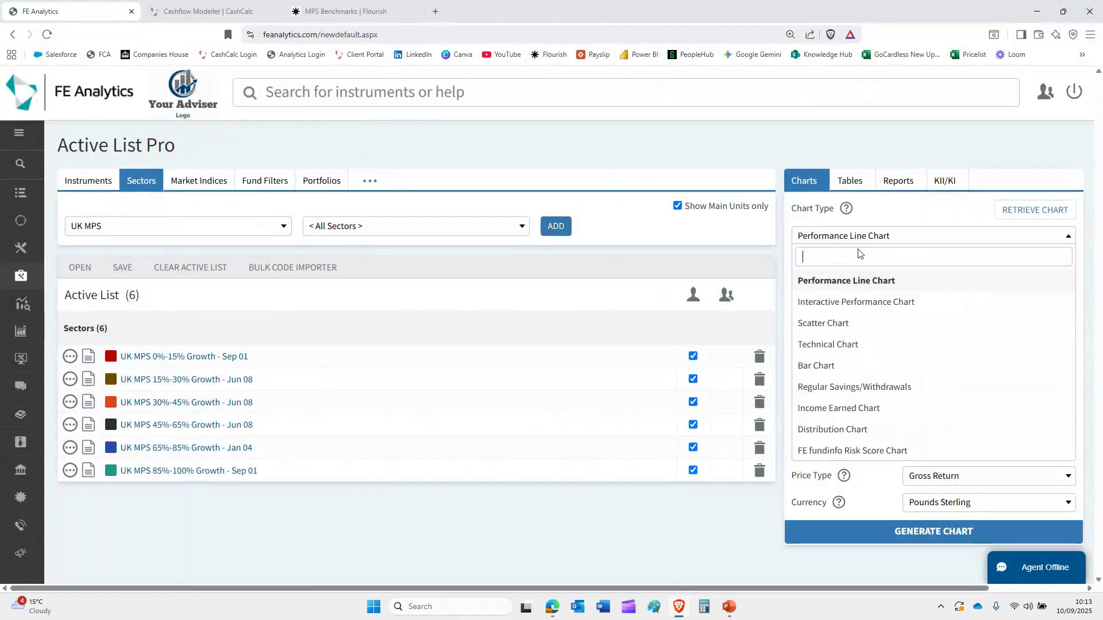
{"action": "left_click", "coordinate": [828, 323]}
{"action": "left_click", "coordinate": [925, 458]}
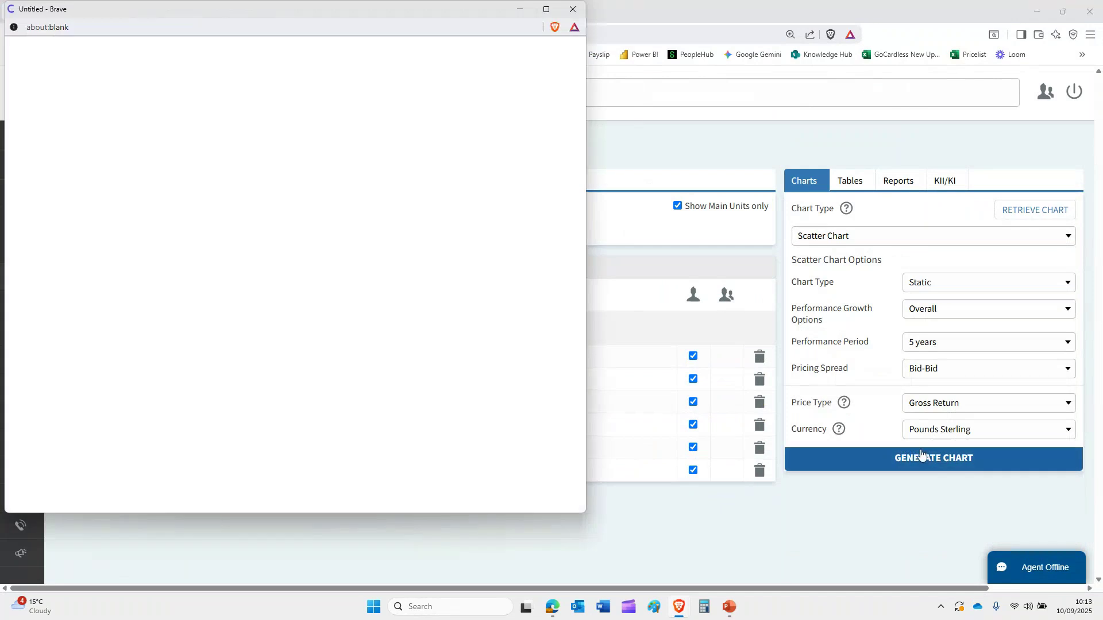
{"action": "left_click", "coordinate": [549, 11]}
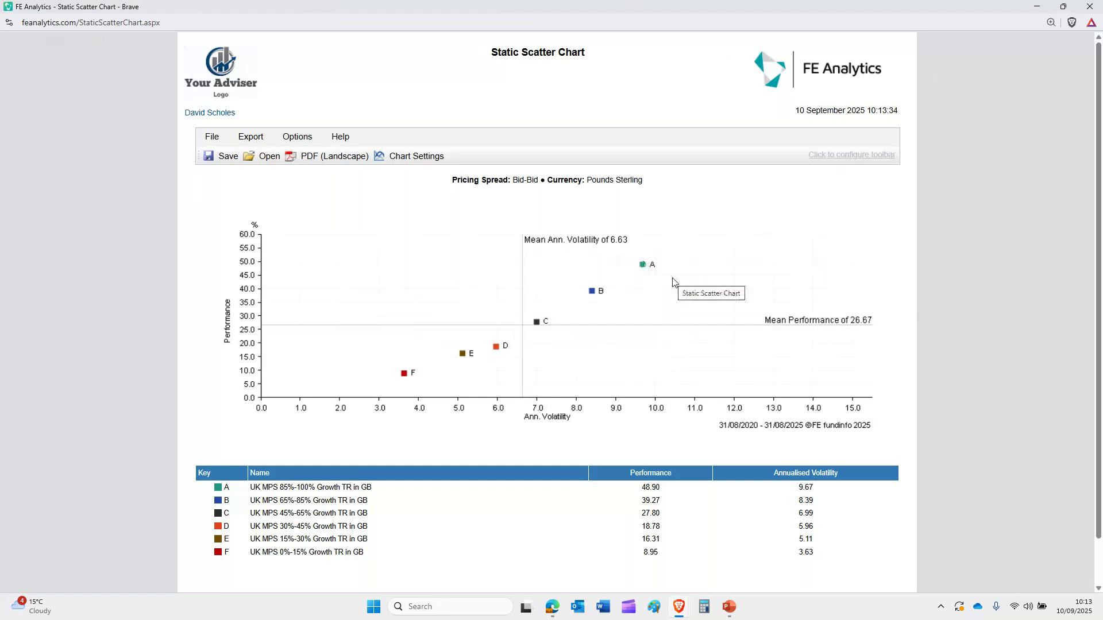
{"action": "left_click", "coordinate": [1090, 7]}
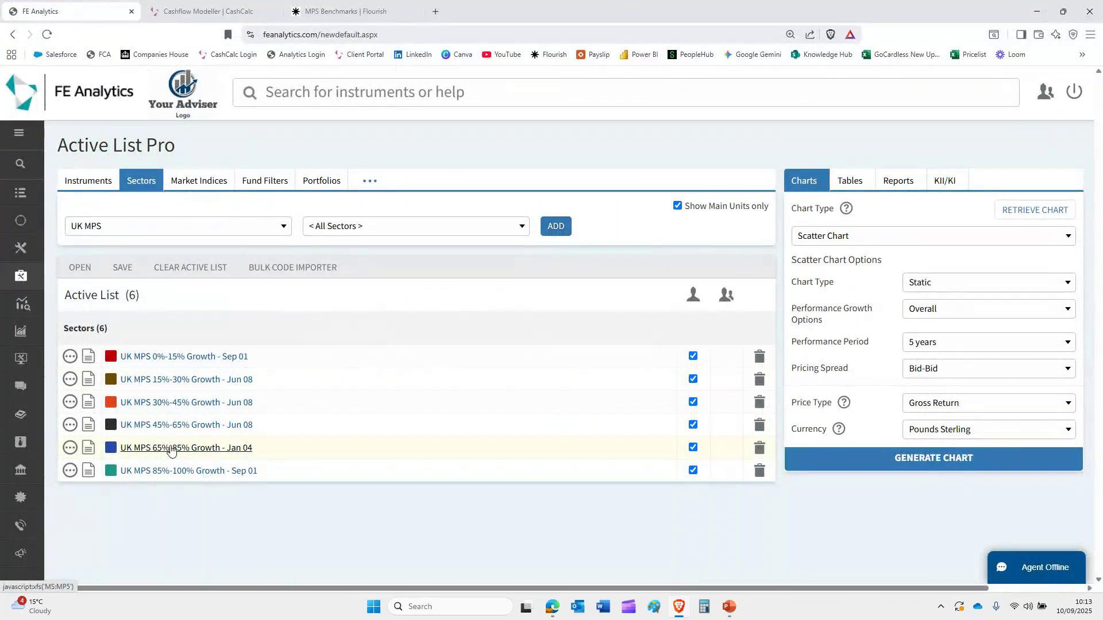
Open the UK MPS 65%-85% Growth sector factsheet full-screen and examine its total numbers of constituent portfolios and portfolio providers.
{"action": "left_click", "coordinate": [89, 453]}
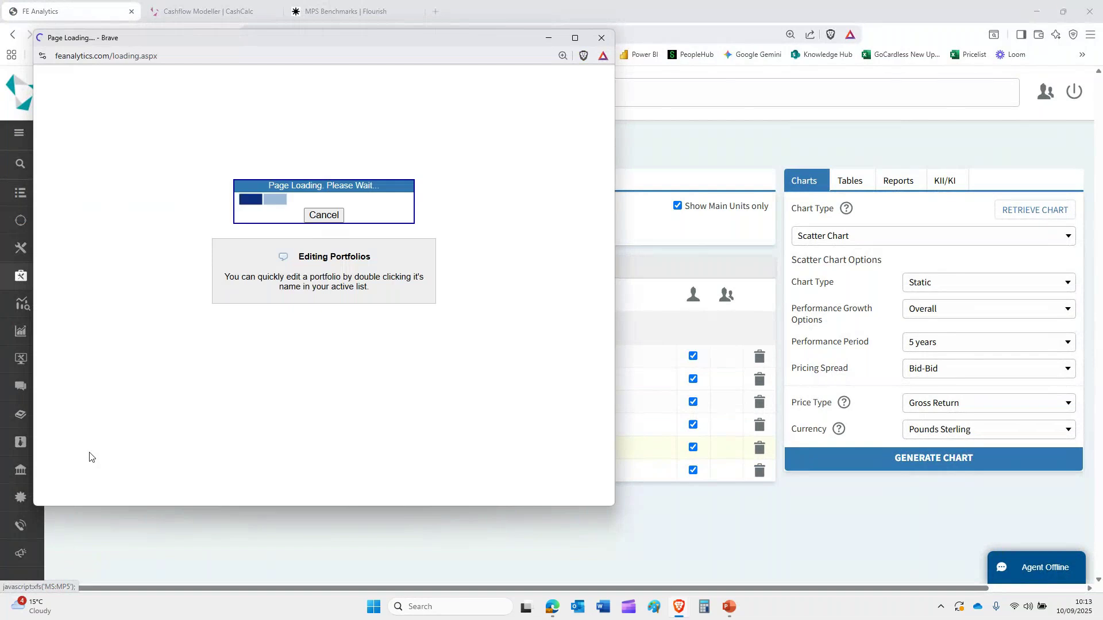
{"action": "left_click", "coordinate": [576, 38]}
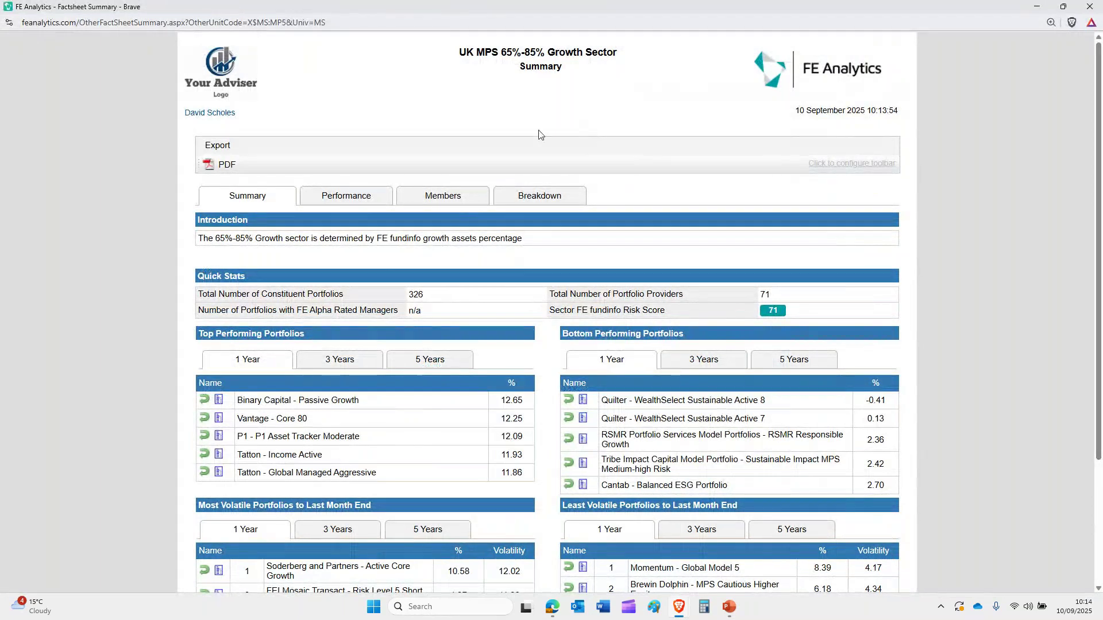
{"action": "left_click_drag", "start_coordinate": [501, 52], "coordinate": [545, 53]}
{"action": "left_click", "coordinate": [606, 123]}
{"action": "scroll", "coordinate": [606, 123], "scroll_direction": "down", "scroll_amount": 1}
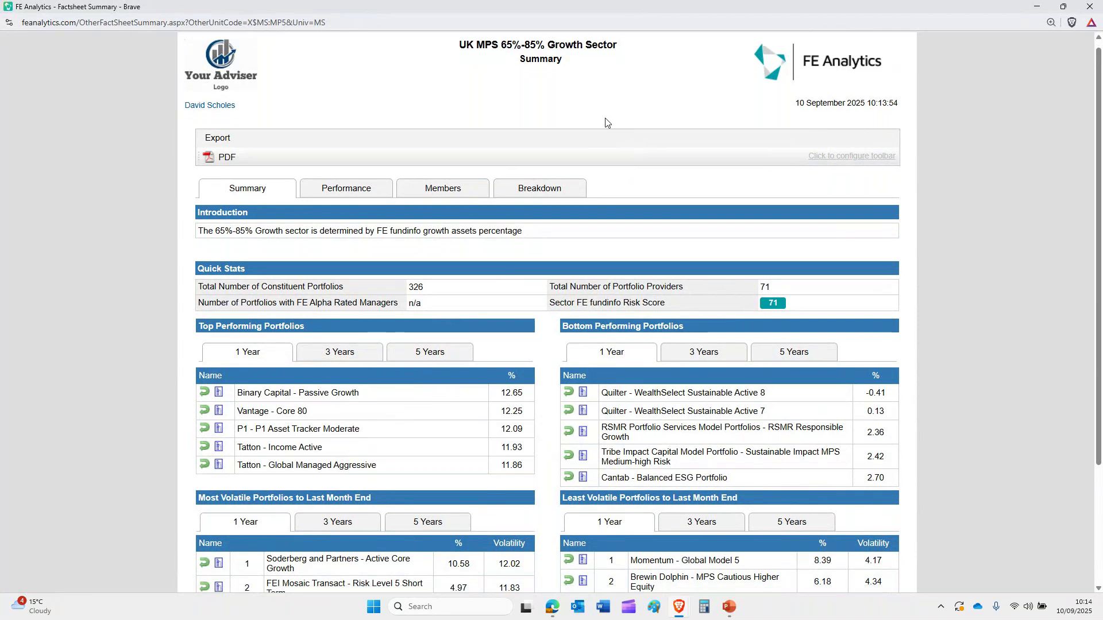
{"action": "scroll", "coordinate": [605, 123], "scroll_direction": "down", "scroll_amount": 2}
{"action": "double_click", "coordinate": [425, 242]}
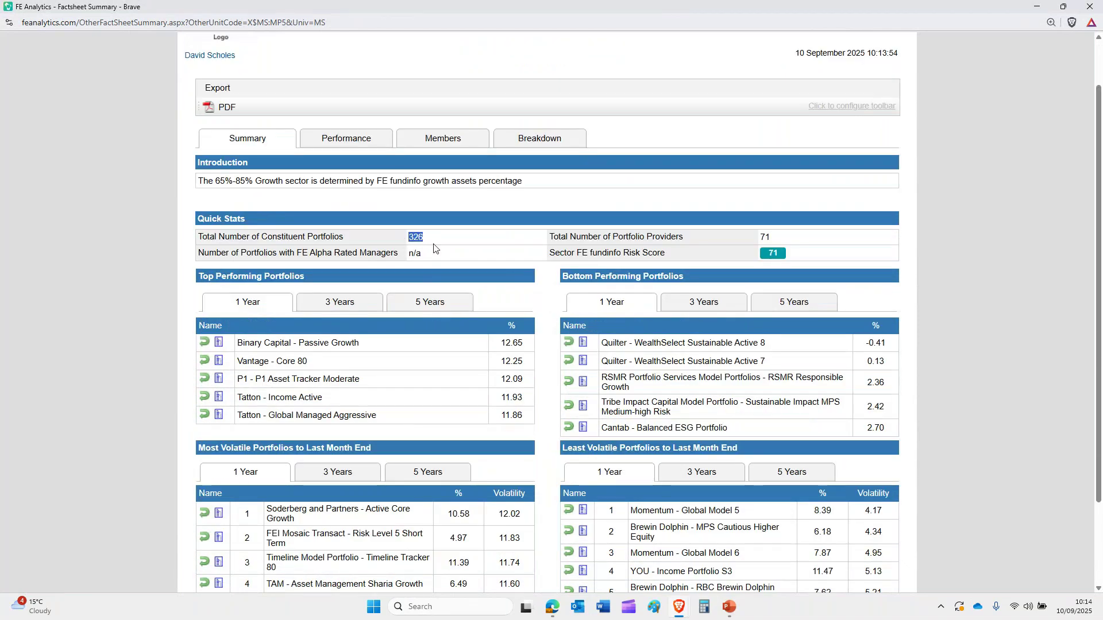
{"action": "double_click", "coordinate": [765, 237]}
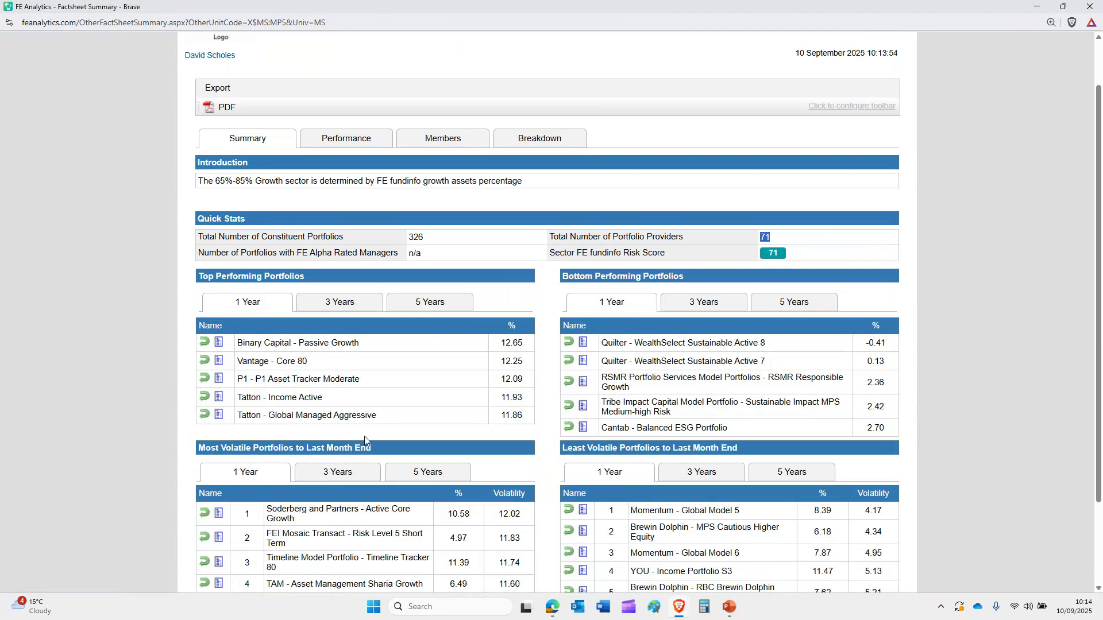
Show the sector's top performing portfolios over 5 years and review the most and least volatile portfolios.
{"action": "left_click", "coordinate": [430, 305]}
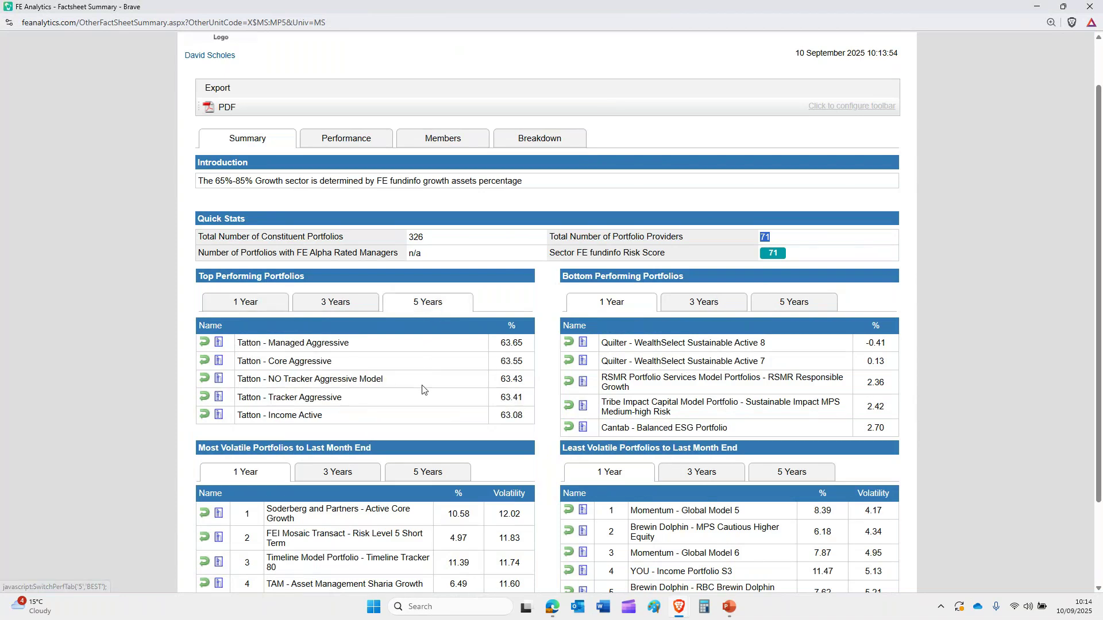
{"action": "scroll", "coordinate": [425, 340], "scroll_direction": "down", "scroll_amount": 1}
{"action": "scroll", "coordinate": [425, 340], "scroll_direction": "down", "scroll_amount": 1}
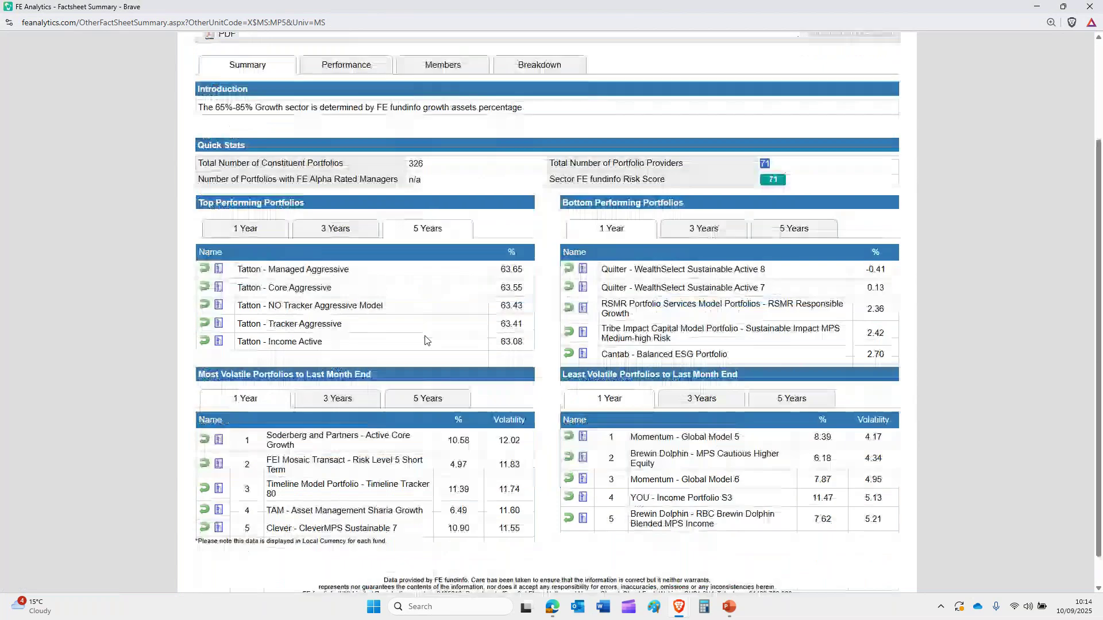
{"action": "scroll", "coordinate": [425, 340], "scroll_direction": "up", "scroll_amount": 2}
Review the sector's performance figures, rolling volatility chart, and top portfolios by fund size and Sharpe ratio.
{"action": "left_click", "coordinate": [338, 205]}
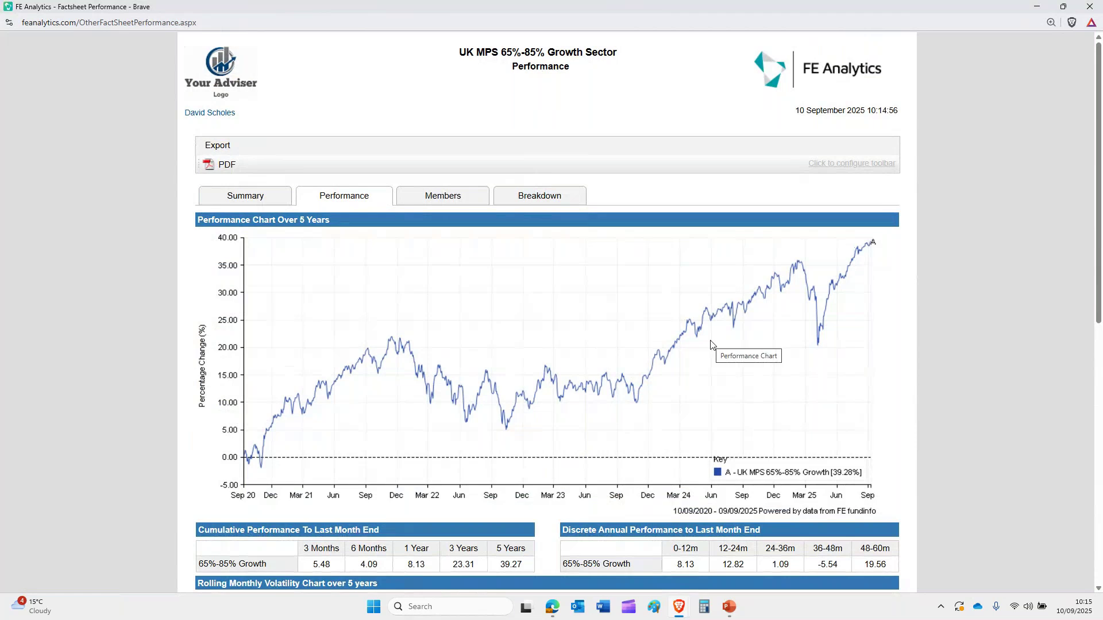
{"action": "scroll", "coordinate": [710, 344], "scroll_direction": "down", "scroll_amount": 4}
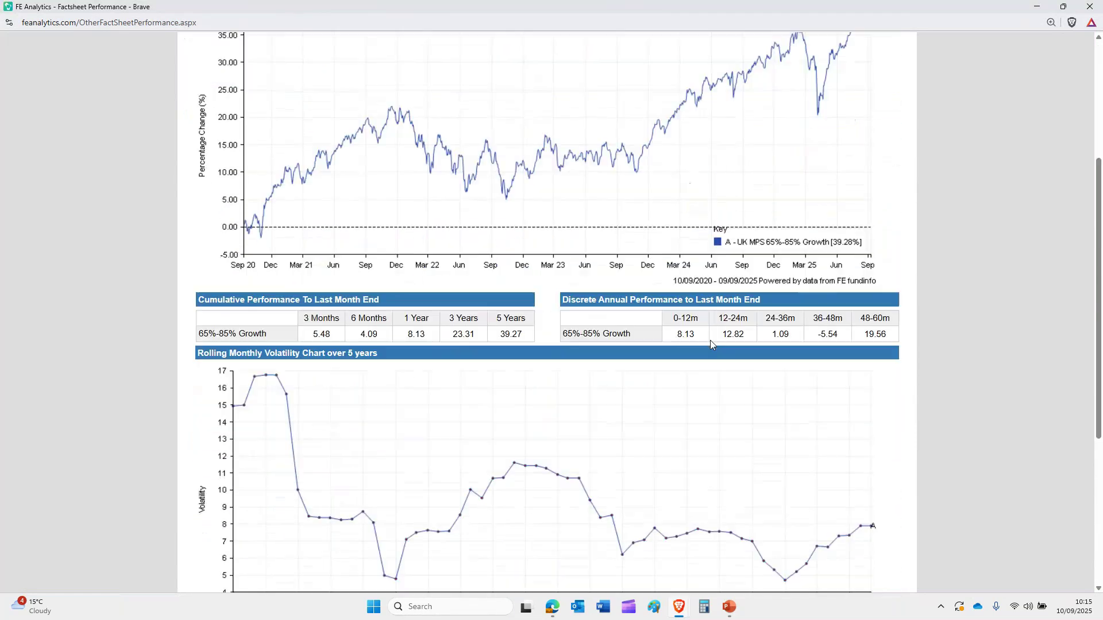
{"action": "scroll", "coordinate": [711, 343], "scroll_direction": "down", "scroll_amount": 1}
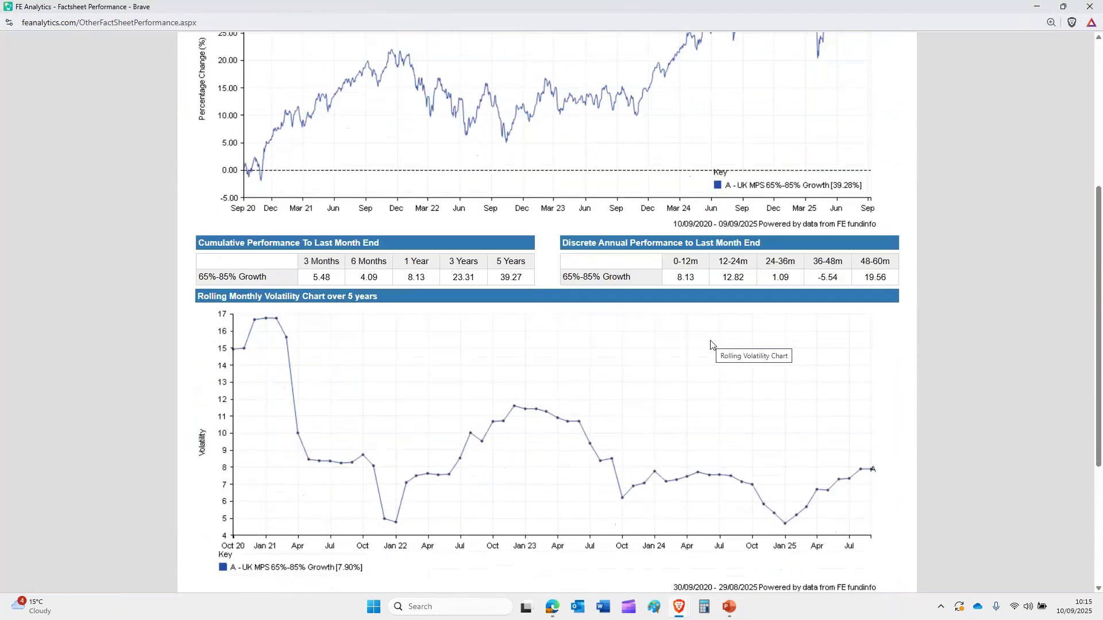
{"action": "scroll", "coordinate": [710, 343], "scroll_direction": "down", "scroll_amount": 3}
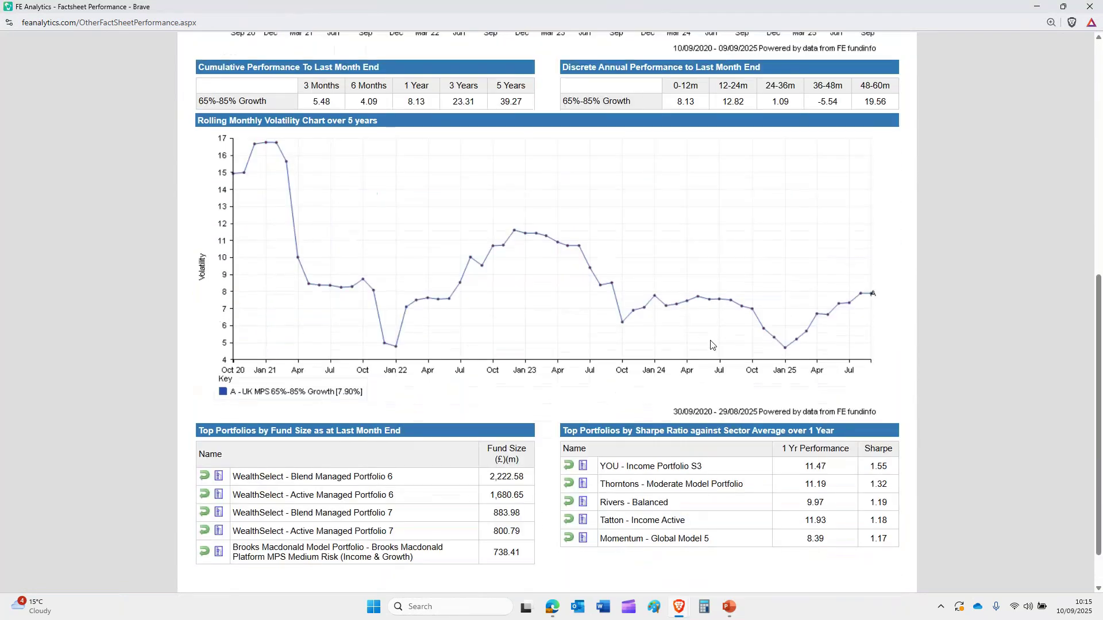
{"action": "scroll", "coordinate": [710, 344], "scroll_direction": "down", "scroll_amount": 1}
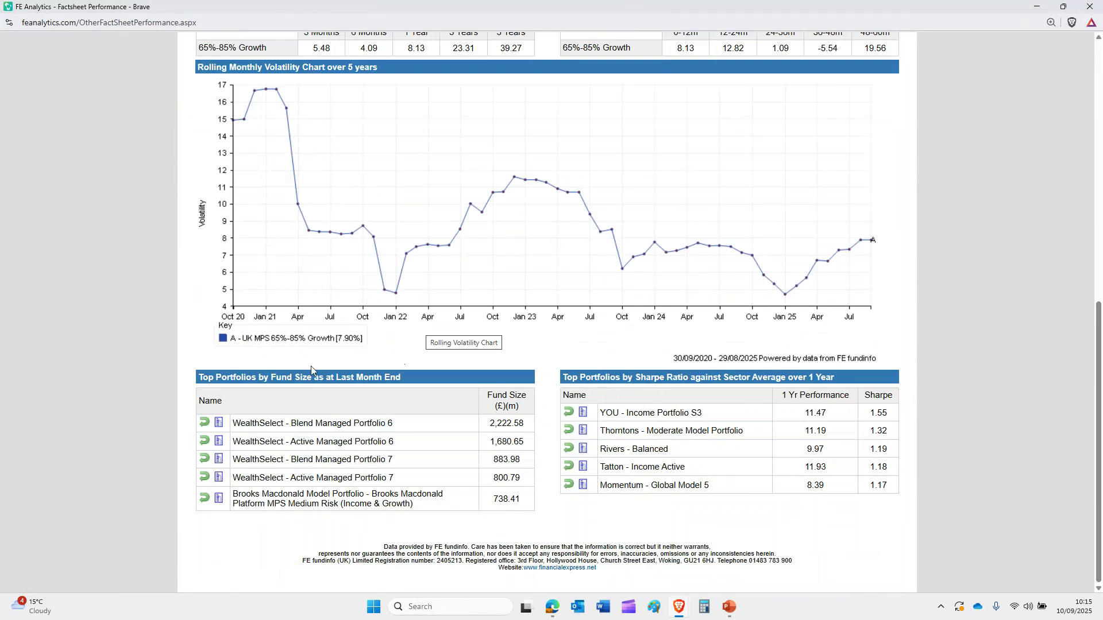
{"action": "scroll", "coordinate": [513, 361], "scroll_direction": "up", "scroll_amount": 1}
{"action": "scroll", "coordinate": [515, 366], "scroll_direction": "up", "scroll_amount": 8}
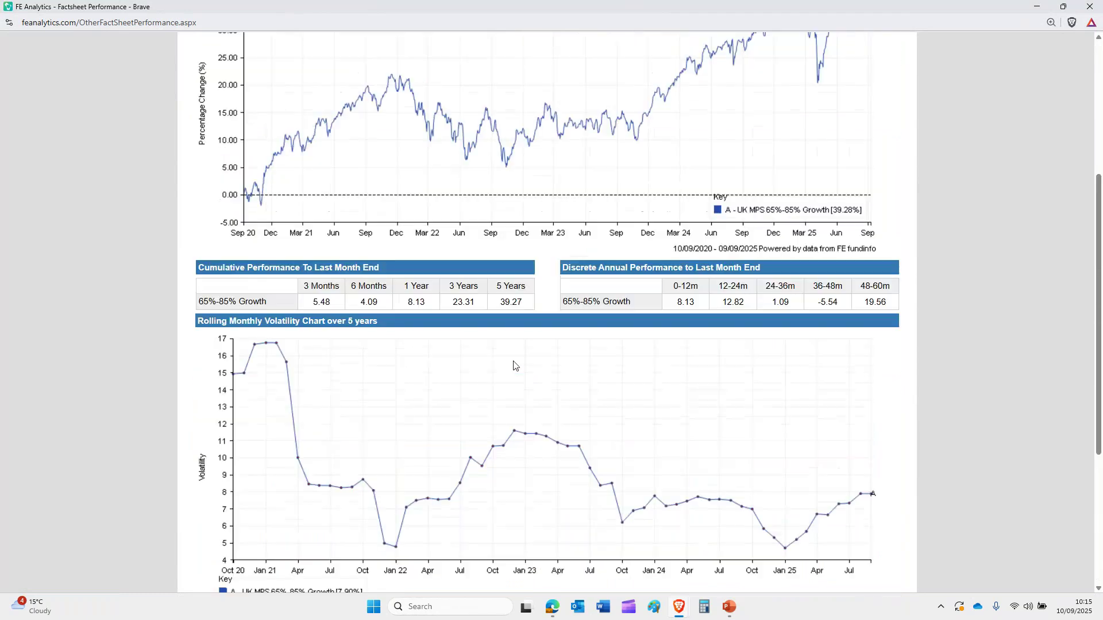
Review the sector members' risk scores, crown ratings, returns and volatility, and close the factsheet.
{"action": "left_click", "coordinate": [437, 200]}
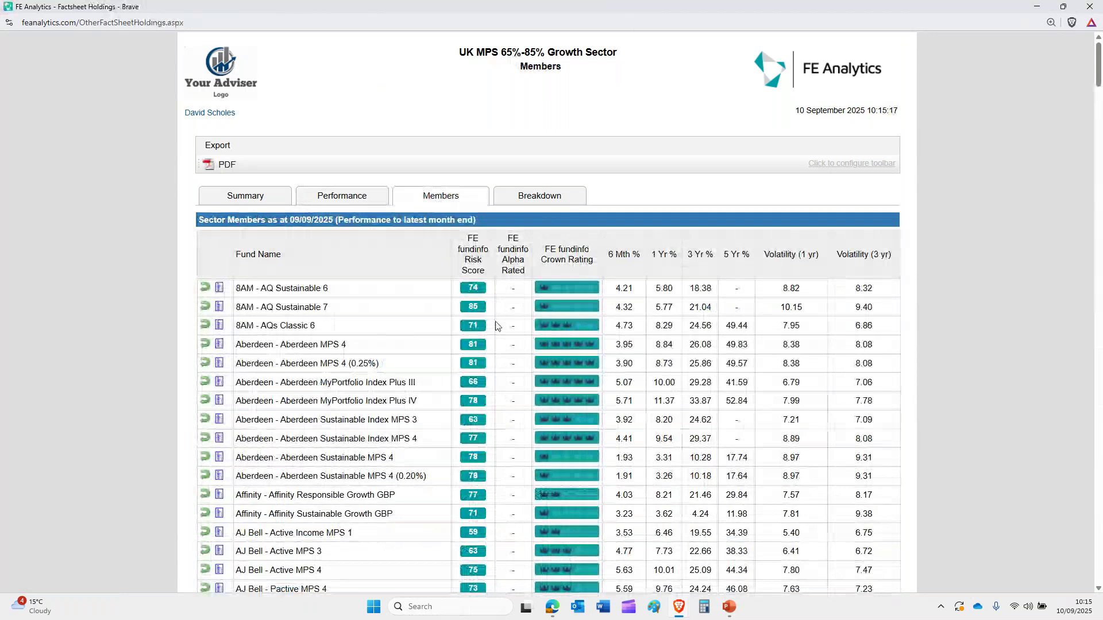
{"action": "scroll", "coordinate": [494, 319], "scroll_direction": "down", "scroll_amount": 1}
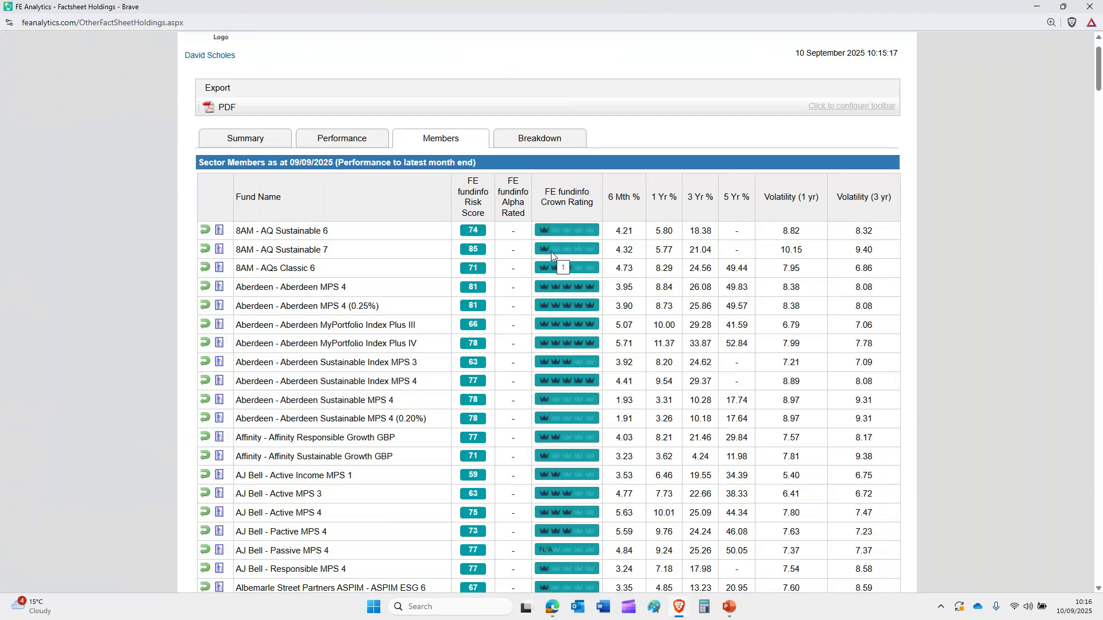
{"action": "scroll", "coordinate": [551, 253], "scroll_direction": "down", "scroll_amount": 3}
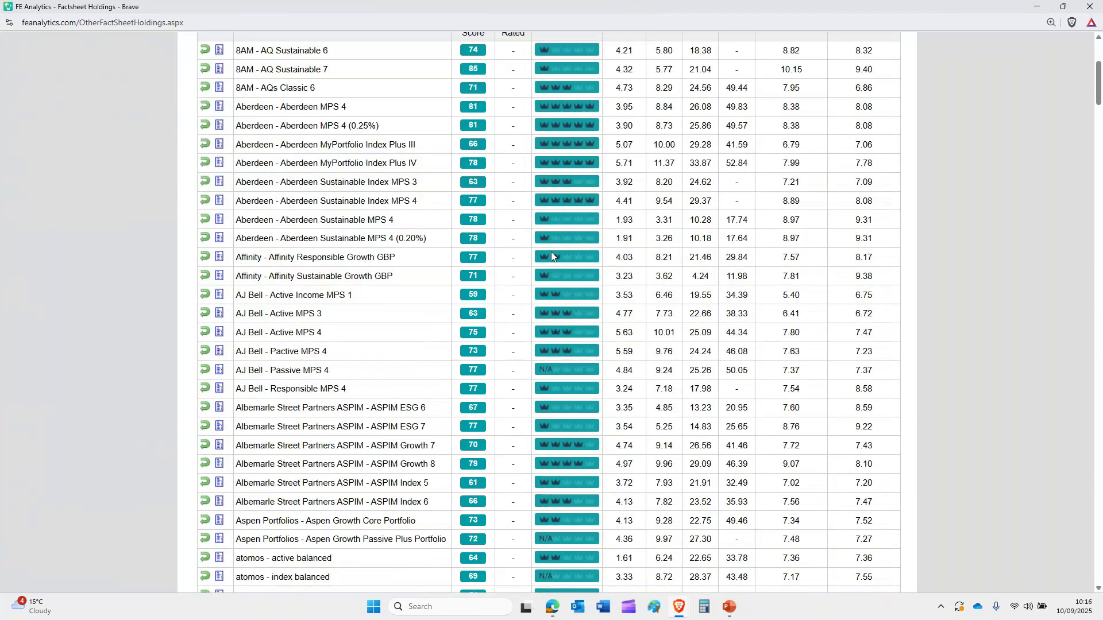
{"action": "scroll", "coordinate": [552, 252], "scroll_direction": "down", "scroll_amount": 4}
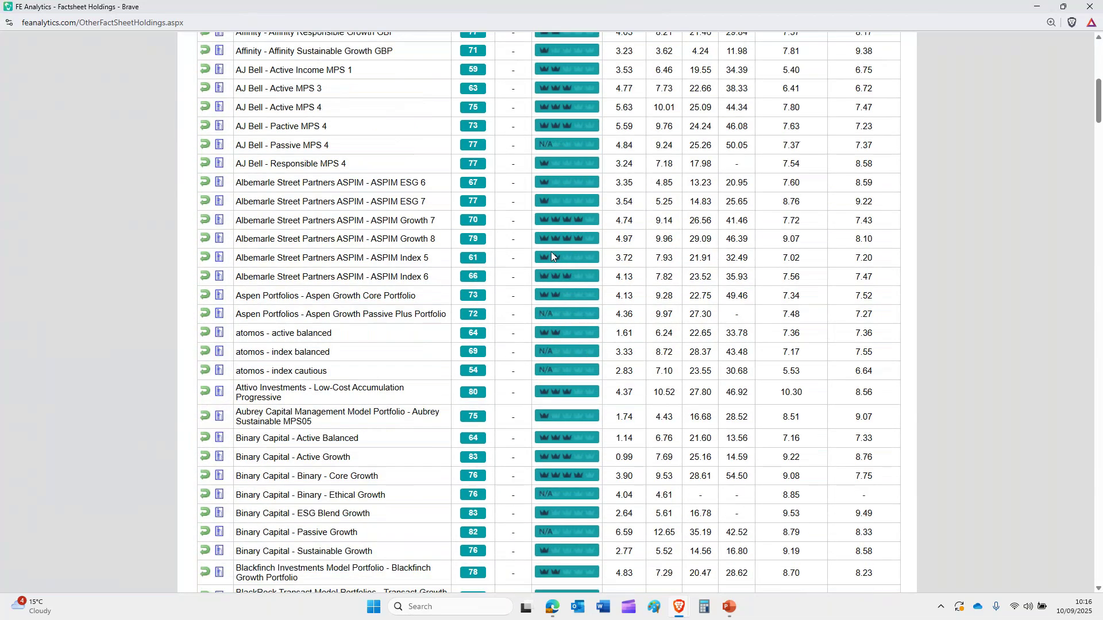
{"action": "scroll", "coordinate": [551, 256], "scroll_direction": "down", "scroll_amount": 2}
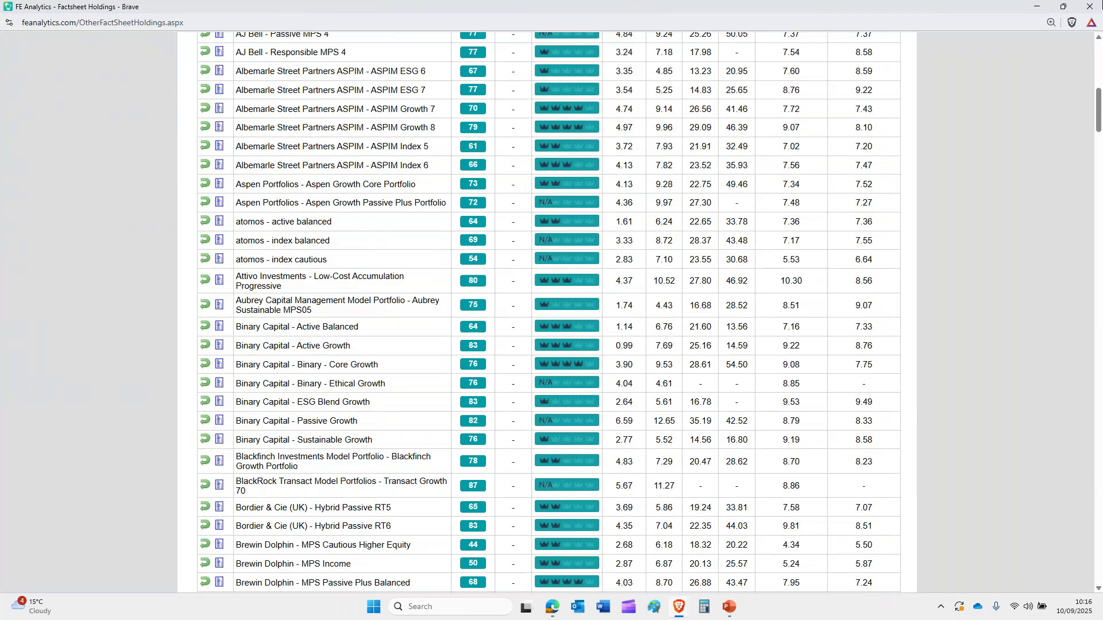
{"action": "left_click", "coordinate": [1088, 7]}
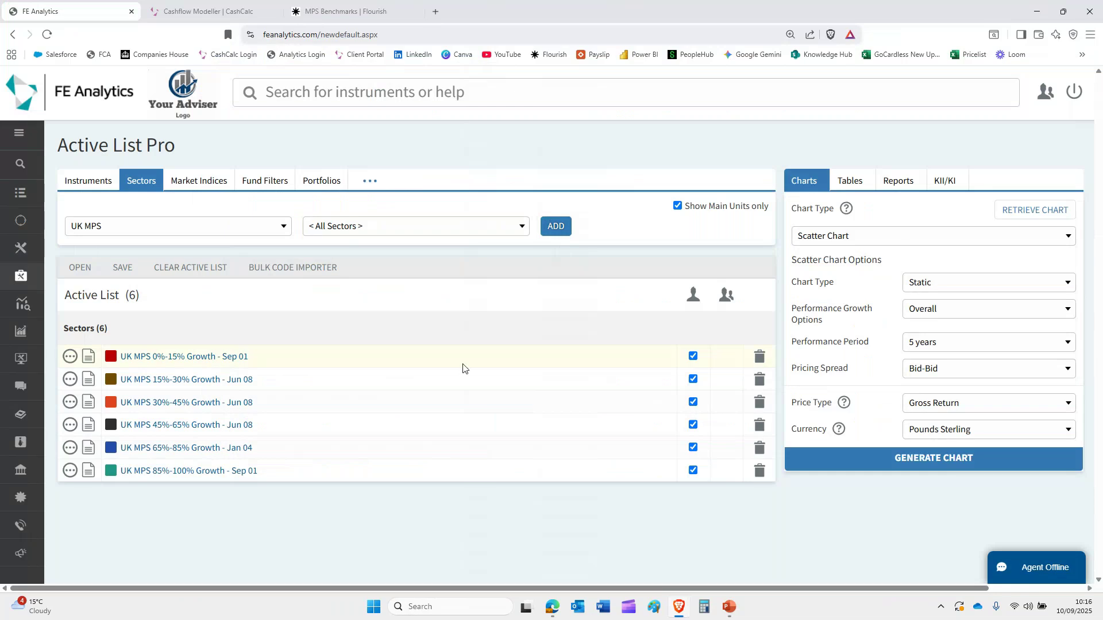
Remove all the UK MPS growth sectors from the active list.
{"action": "left_click", "coordinate": [760, 358]}
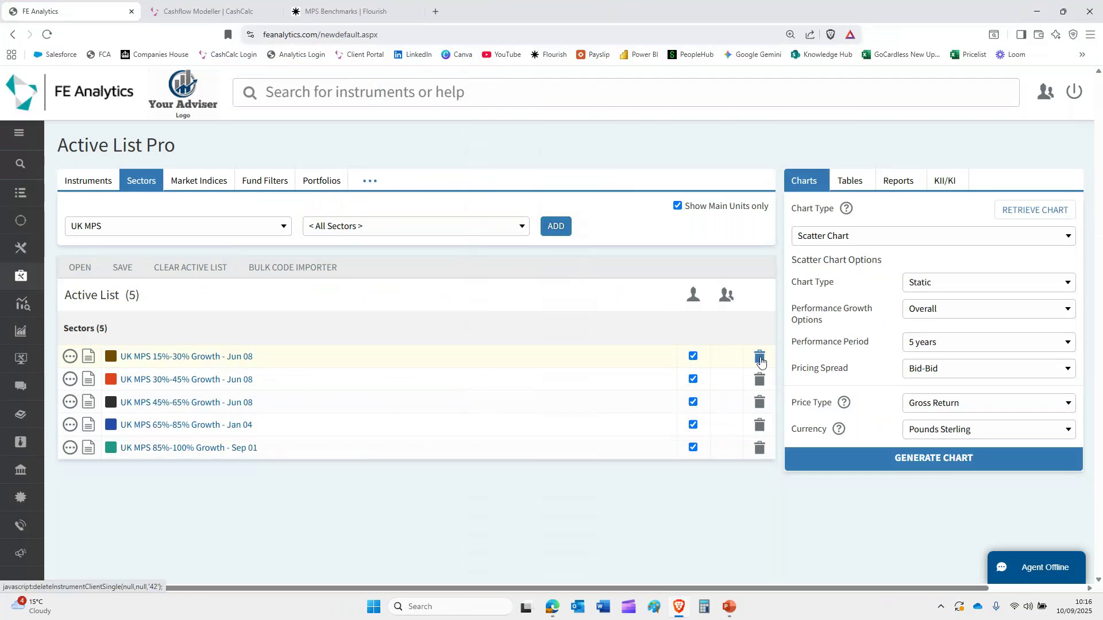
{"action": "left_click", "coordinate": [760, 357]}
{"action": "left_click", "coordinate": [760, 357]}
{"action": "left_click", "coordinate": [760, 357]}
{"action": "left_click", "coordinate": [760, 357]}
{"action": "left_click", "coordinate": [760, 357]}
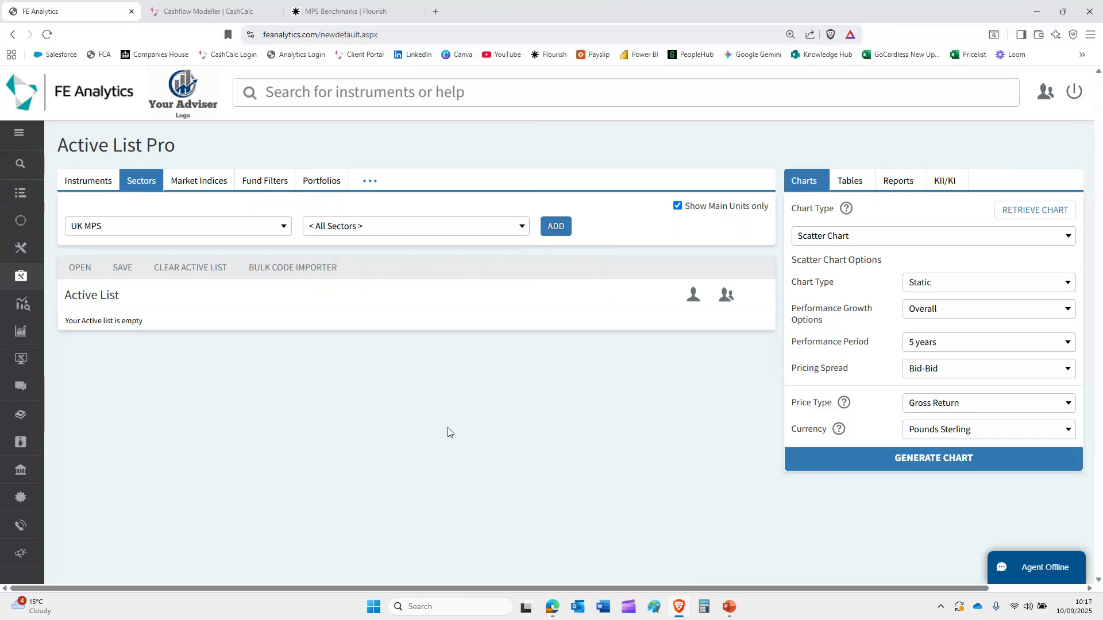
Create a new fund filter on the UK MPS universe, maximise its window and check the number of matches.
{"action": "left_click", "coordinate": [250, 182]}
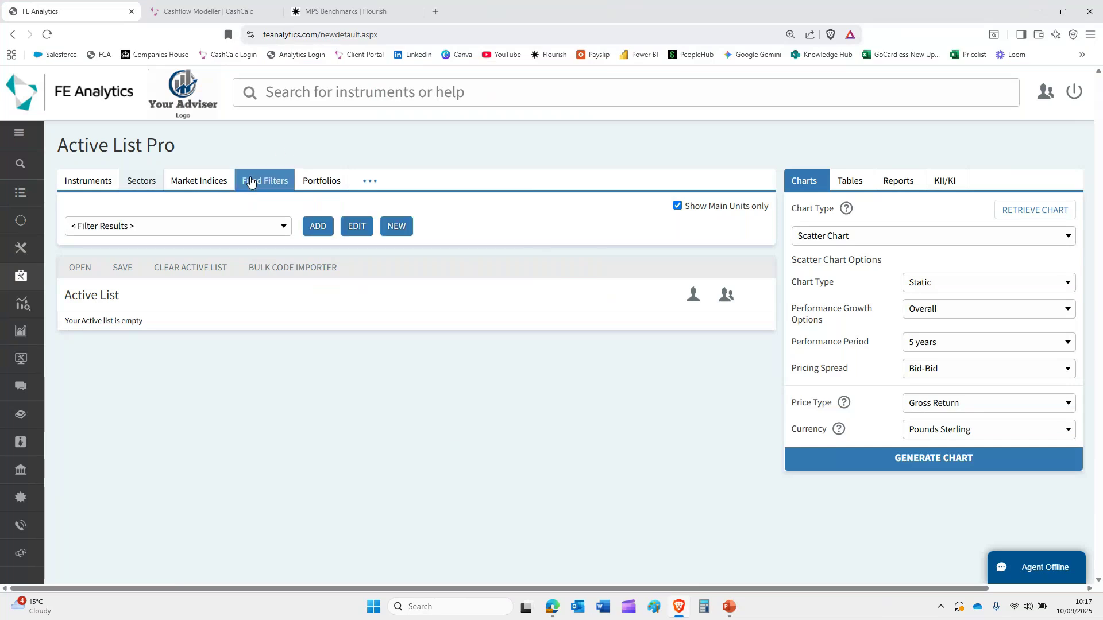
{"action": "left_click", "coordinate": [394, 228]}
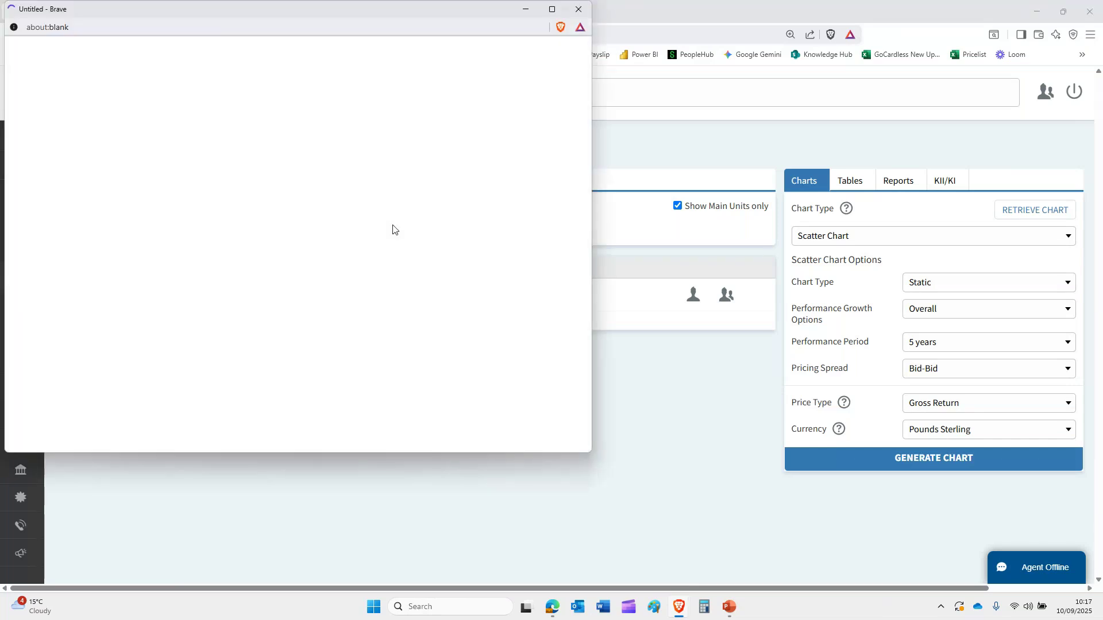
{"action": "left_click", "coordinate": [554, 9]}
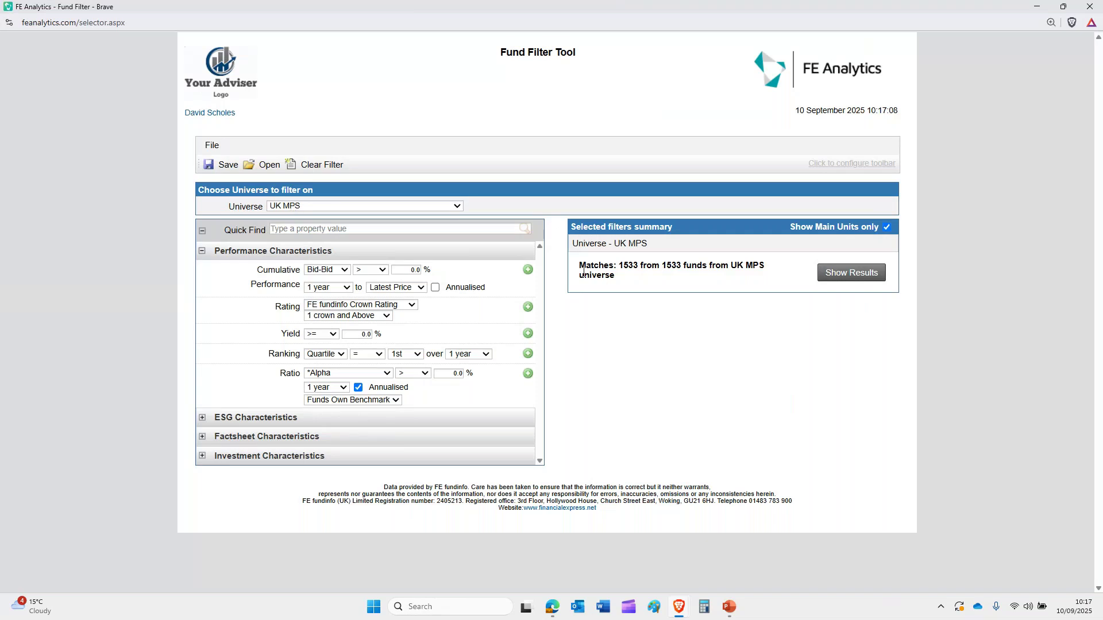
{"action": "left_click_drag", "start_coordinate": [640, 266], "coordinate": [620, 265]}
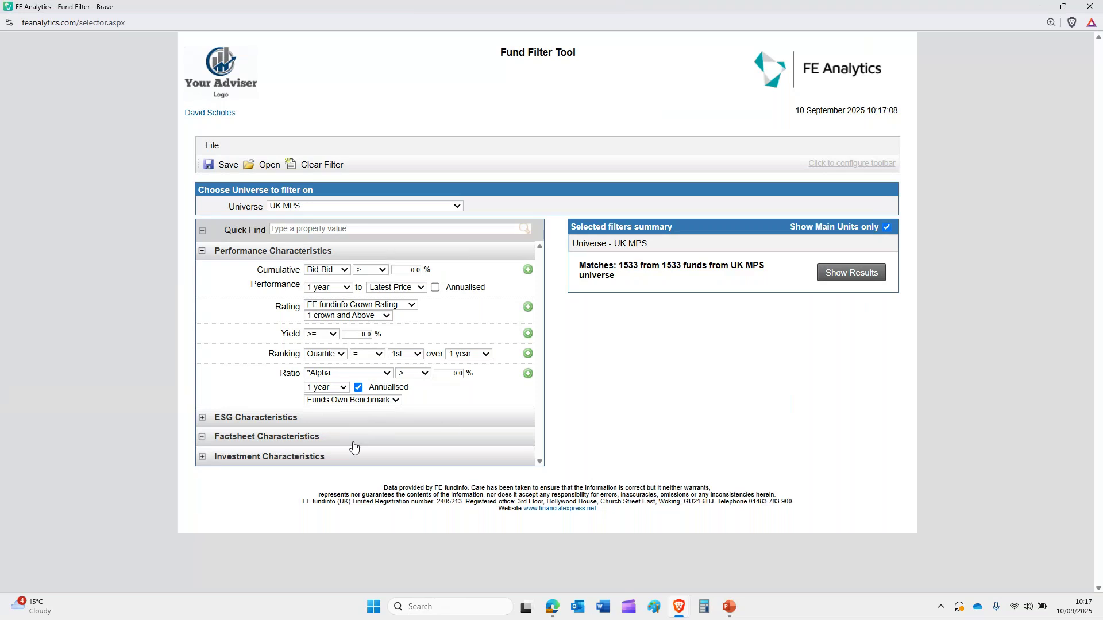
Expand the factsheet characteristics and add the UK MPS 65%-85% Growth sector to the filter.
{"action": "left_click", "coordinate": [405, 433]}
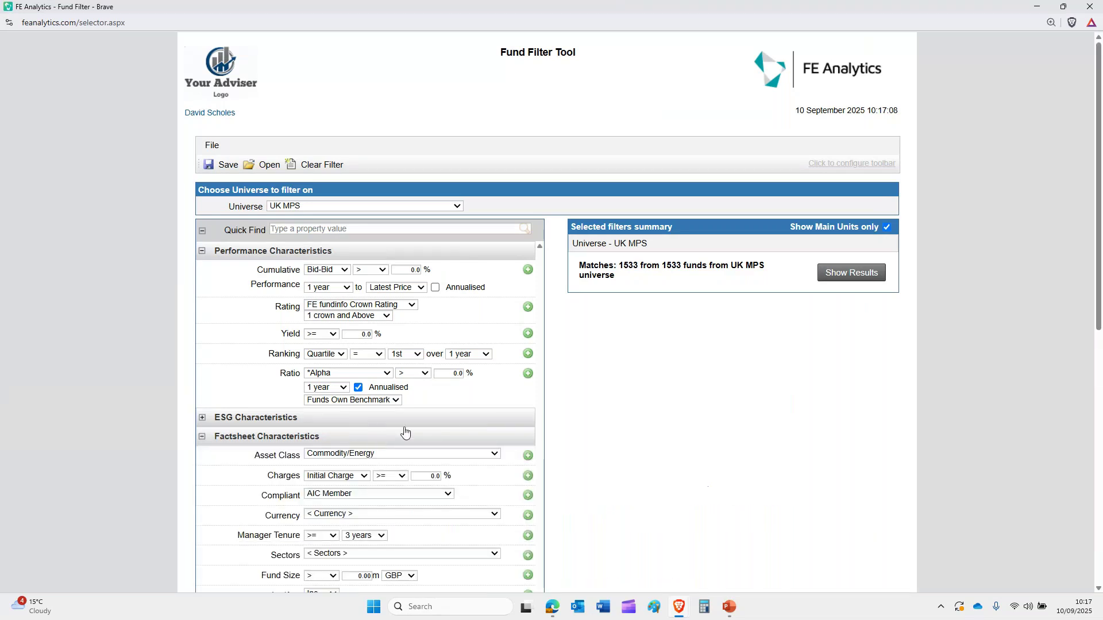
{"action": "scroll", "coordinate": [405, 432], "scroll_direction": "down", "scroll_amount": 2}
{"action": "scroll", "coordinate": [405, 432], "scroll_direction": "down", "scroll_amount": 1}
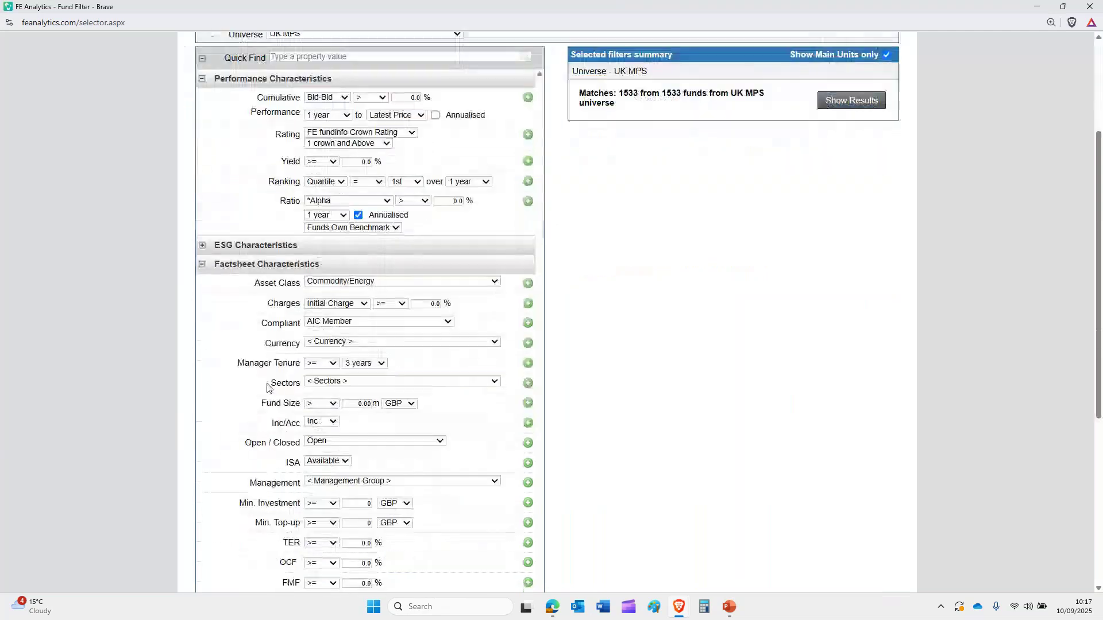
{"action": "left_click", "coordinate": [329, 382]}
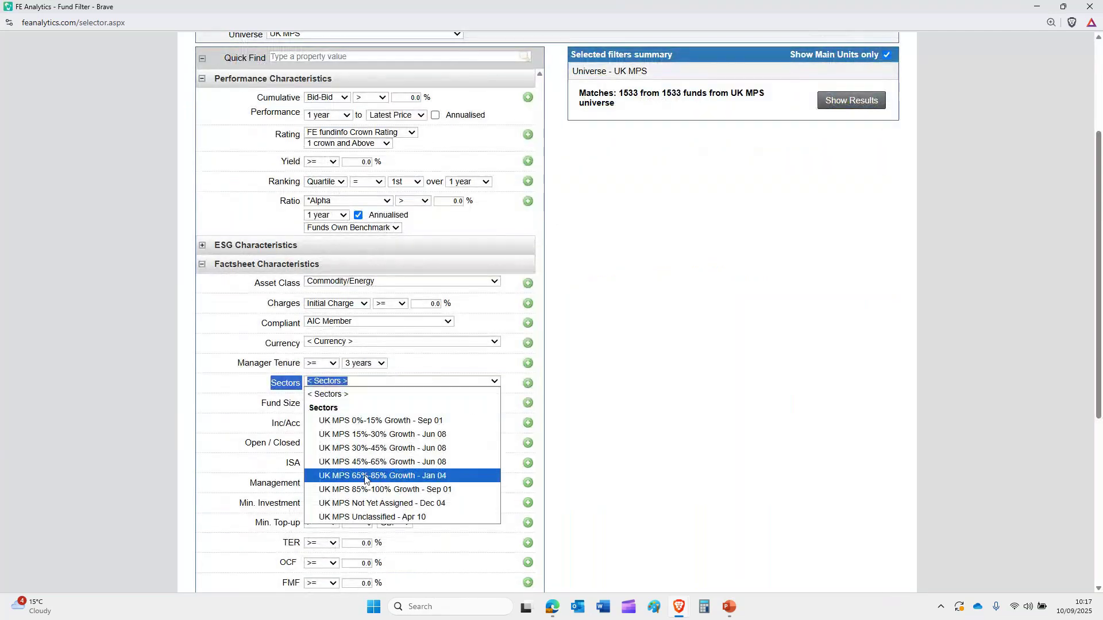
{"action": "left_click", "coordinate": [365, 476]}
{"action": "left_click", "coordinate": [528, 386]}
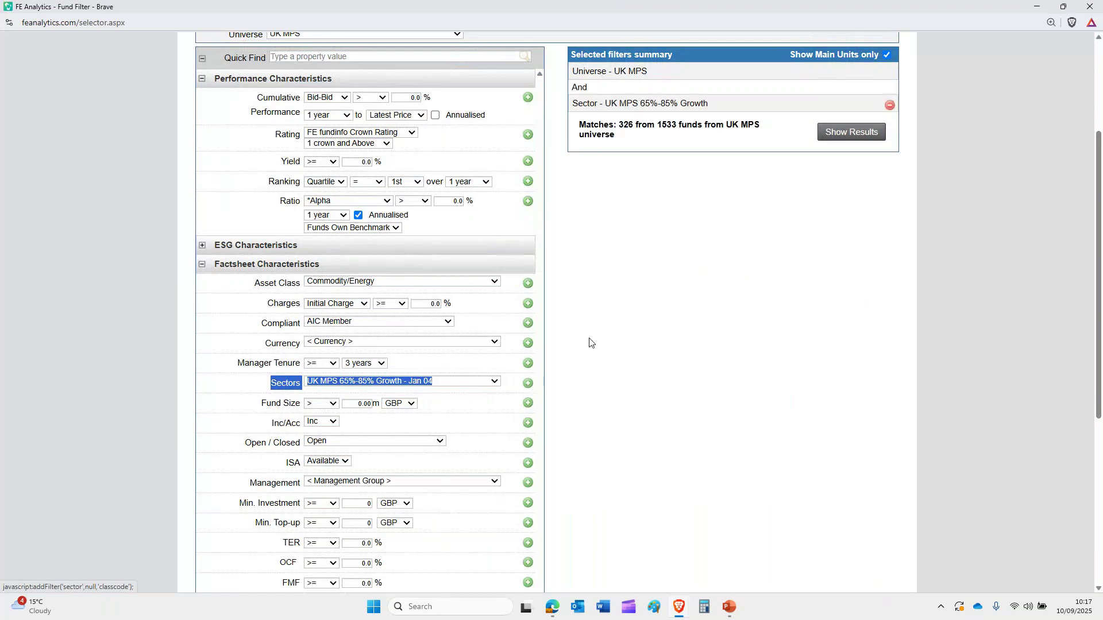
Add an FE fundinfo Crown Rating of 5 Crowns to the filter.
{"action": "scroll", "coordinate": [589, 343], "scroll_direction": "up", "scroll_amount": 1}
{"action": "left_click", "coordinate": [348, 201]}
{"action": "left_click", "coordinate": [356, 325]}
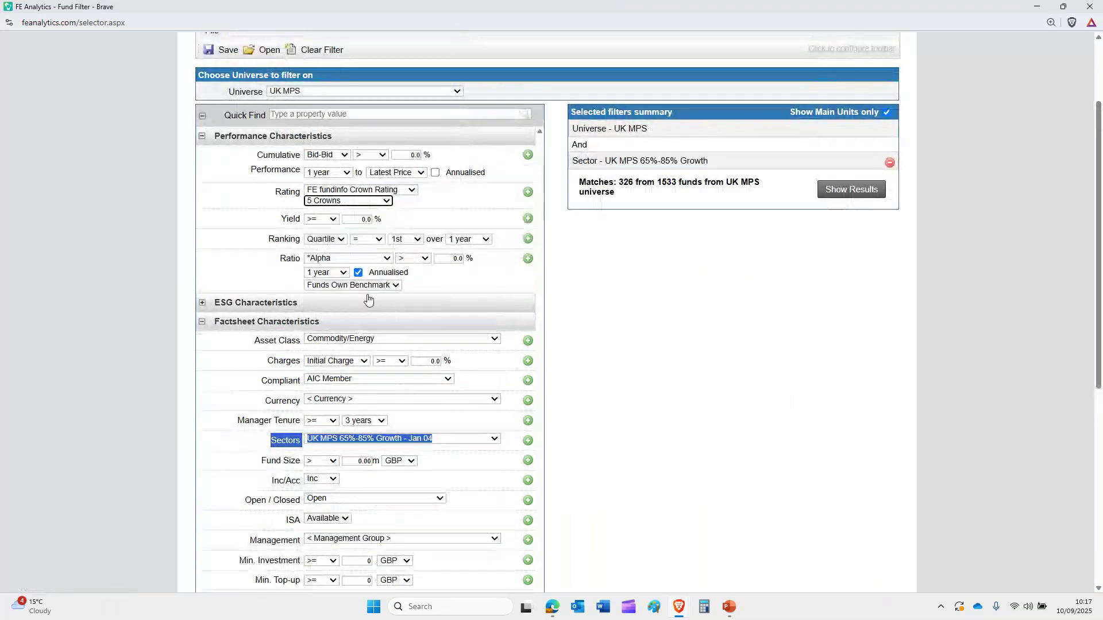
{"action": "left_click", "coordinate": [528, 192]}
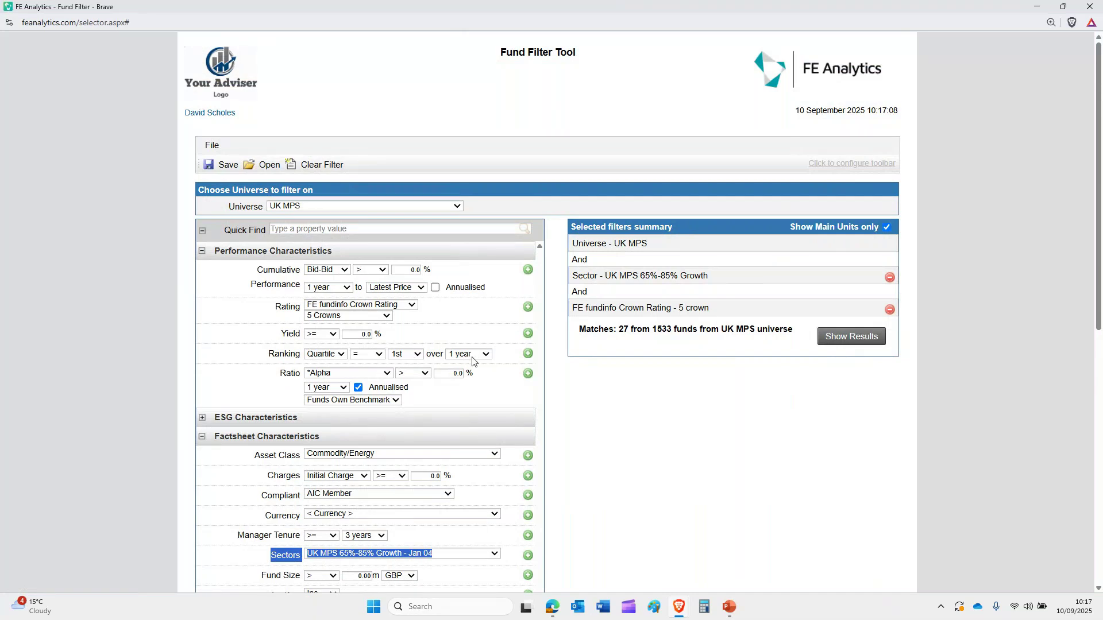
Add 1st quartile ranking criteria over 1 year, 3 years and 5 years to the filter.
{"action": "left_click", "coordinate": [529, 355]}
{"action": "left_click", "coordinate": [484, 356]}
{"action": "left_click", "coordinate": [478, 378]}
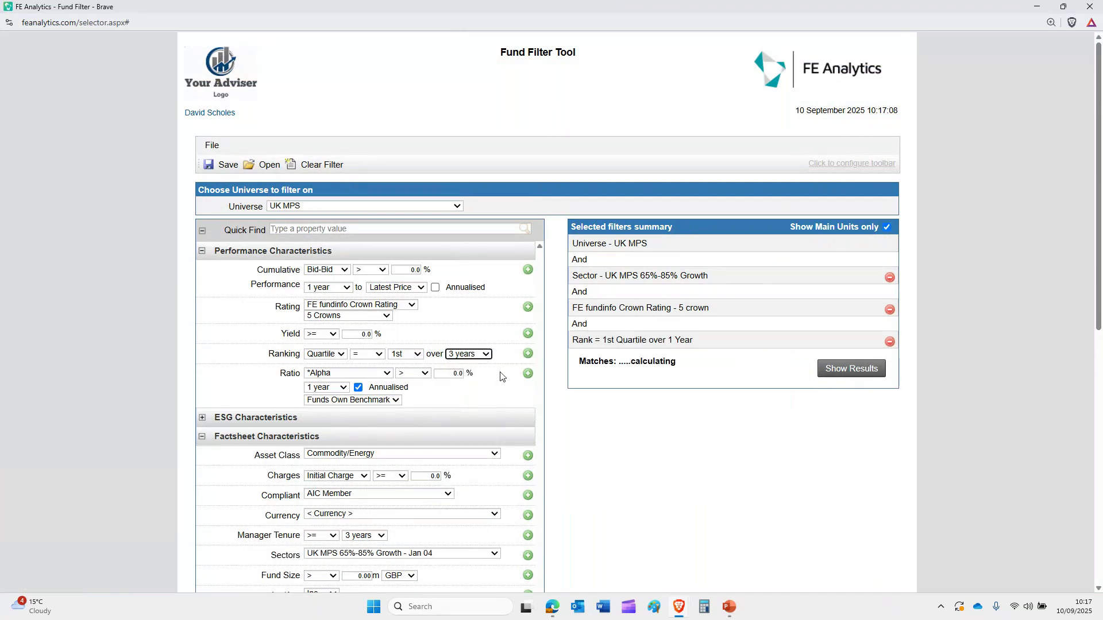
{"action": "left_click", "coordinate": [528, 354]}
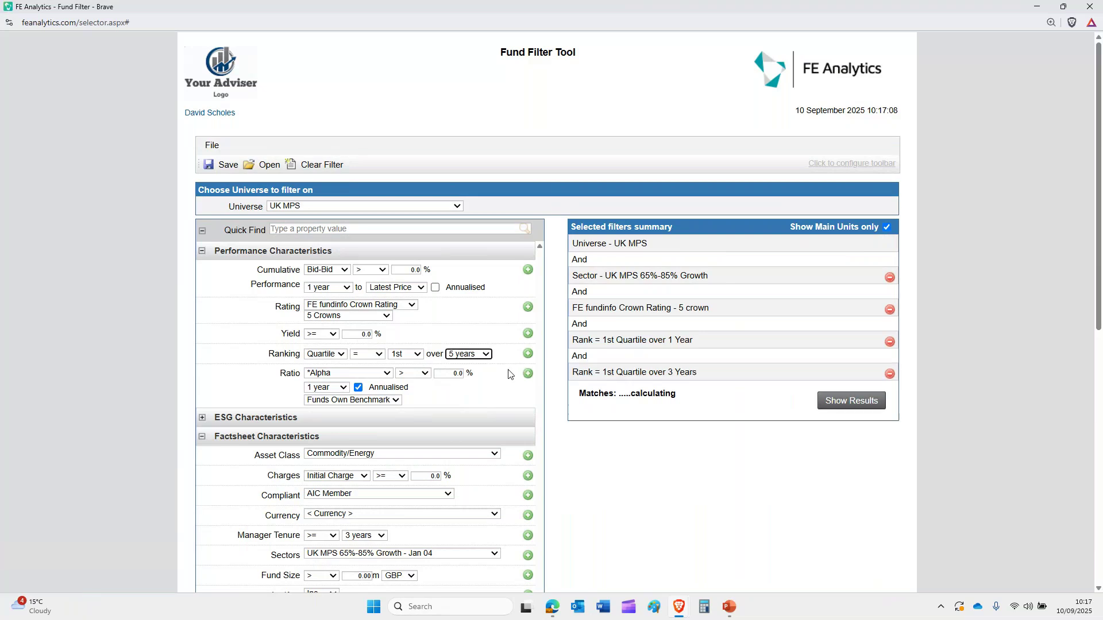
{"action": "left_click", "coordinate": [529, 354]}
Examine the other available factsheet criteria, including fund size and the OCF charge.
{"action": "scroll", "coordinate": [466, 391], "scroll_direction": "down", "scroll_amount": 4}
{"action": "triple_click", "coordinate": [302, 351]}
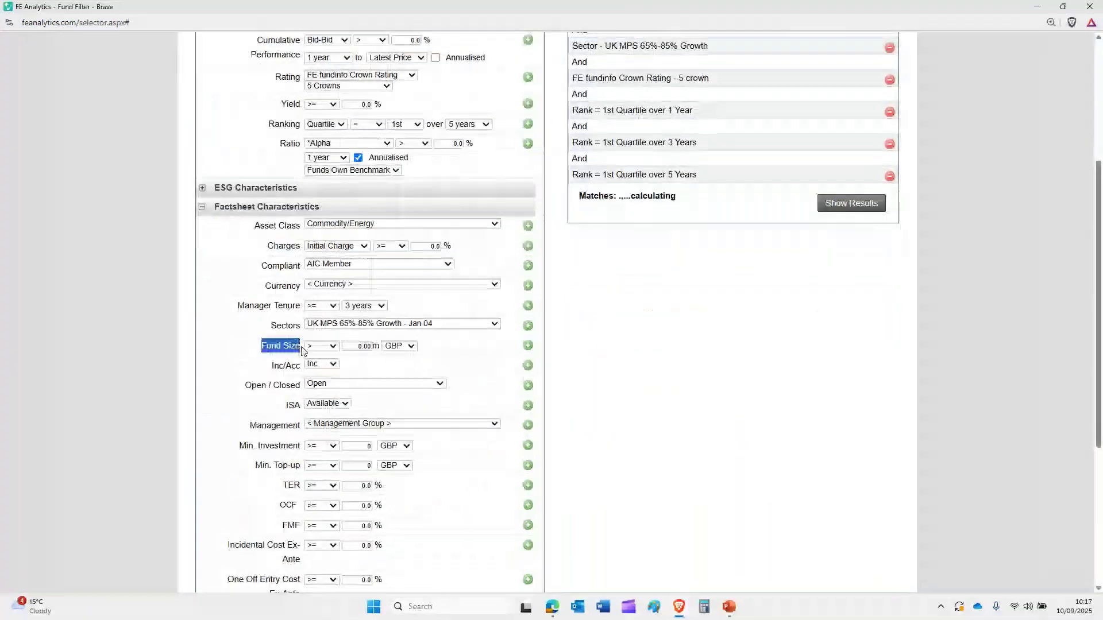
{"action": "scroll", "coordinate": [362, 319], "scroll_direction": "down", "scroll_amount": 1}
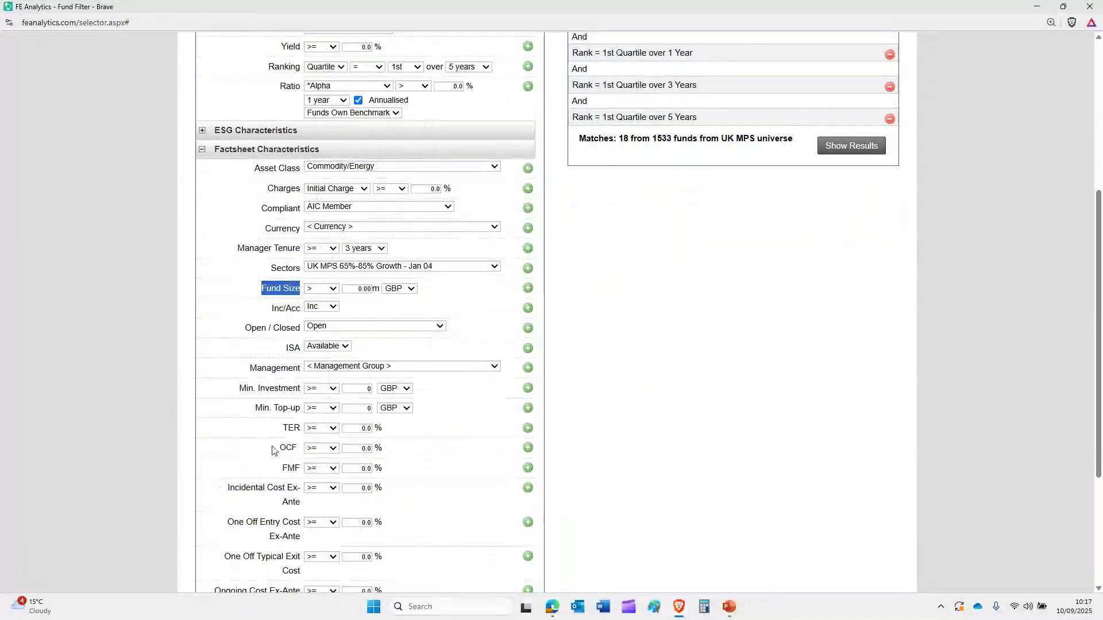
{"action": "double_click", "coordinate": [287, 448]}
{"action": "scroll", "coordinate": [418, 409], "scroll_direction": "down", "scroll_amount": 1}
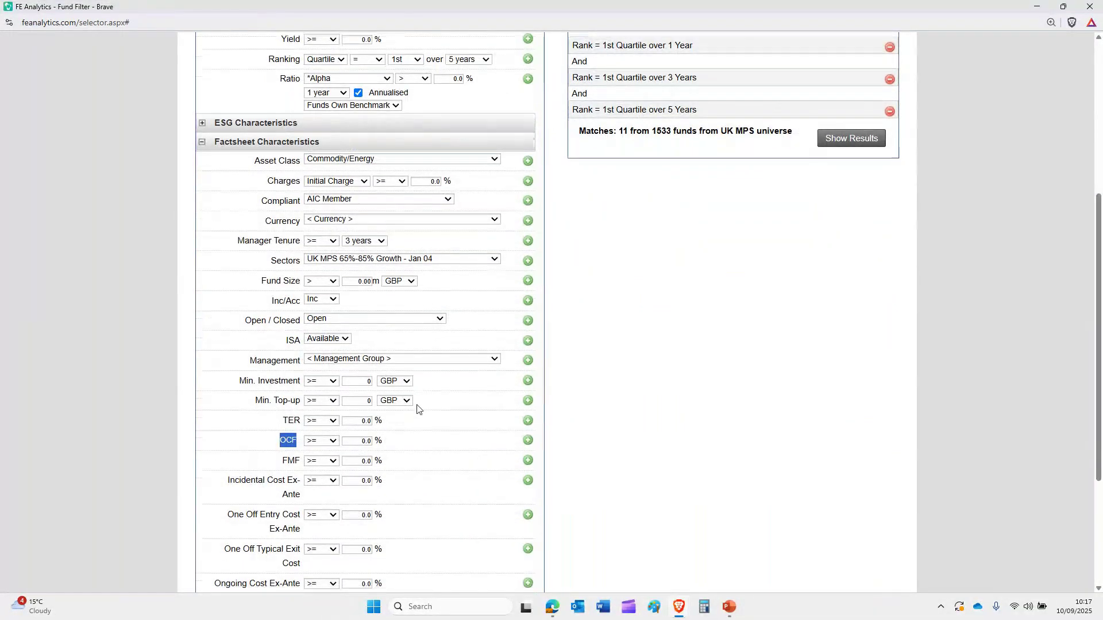
{"action": "scroll", "coordinate": [418, 409], "scroll_direction": "down", "scroll_amount": 3}
In the investment characteristics, choose Ethical/Sustainable as the investment focus and Passive/Tracking as the investment style without adding them as filters.
{"action": "left_click", "coordinate": [376, 517]}
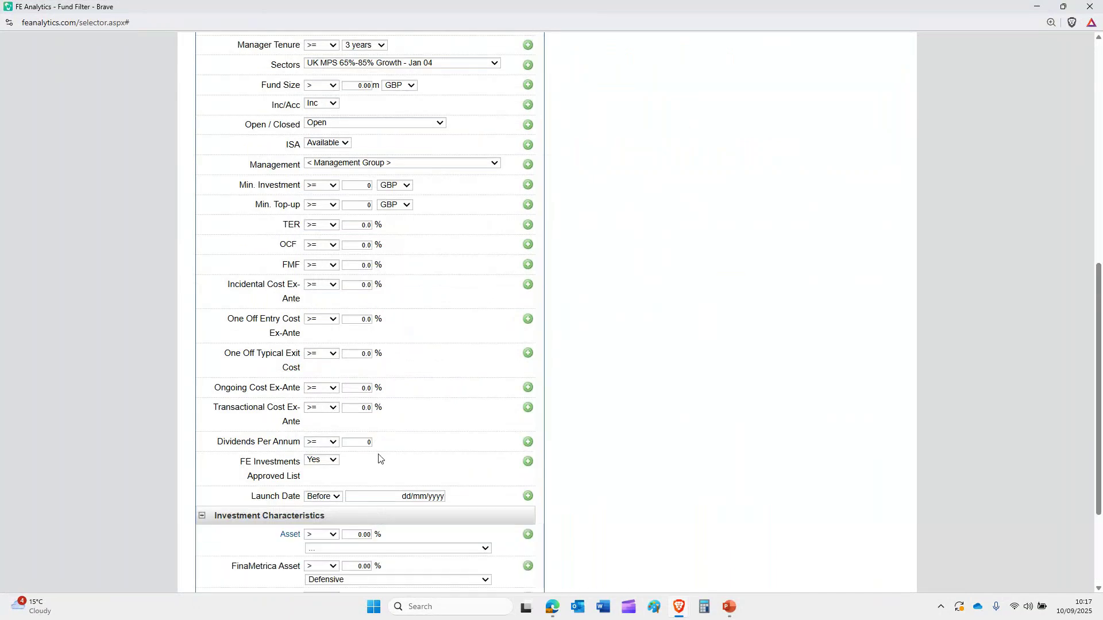
{"action": "scroll", "coordinate": [378, 454], "scroll_direction": "down", "scroll_amount": 2}
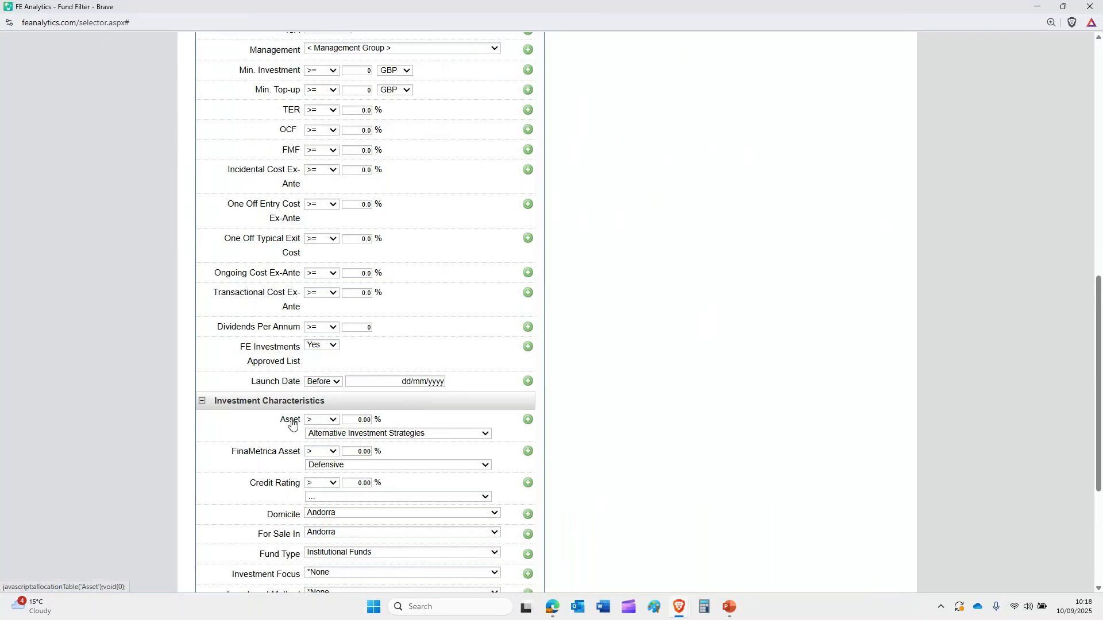
{"action": "left_click", "coordinate": [291, 421]}
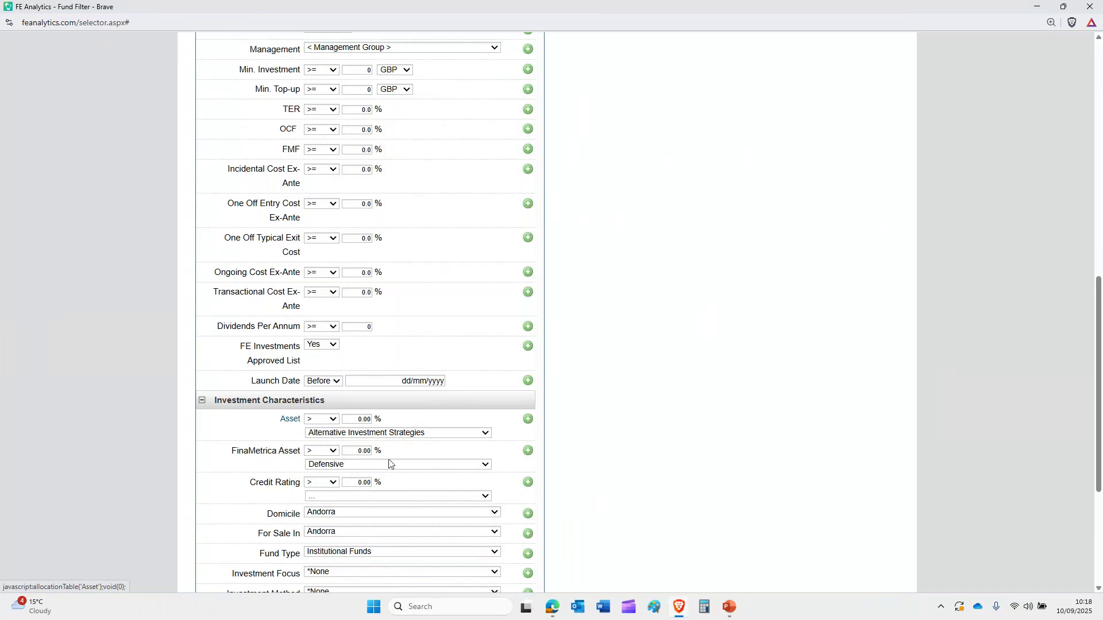
{"action": "scroll", "coordinate": [389, 463], "scroll_direction": "down", "scroll_amount": 2}
{"action": "left_click", "coordinate": [349, 460]}
{"action": "scroll", "coordinate": [371, 375], "scroll_direction": "down", "scroll_amount": 2}
{"action": "scroll", "coordinate": [370, 375], "scroll_direction": "down", "scroll_amount": 1}
{"action": "left_click", "coordinate": [371, 400]}
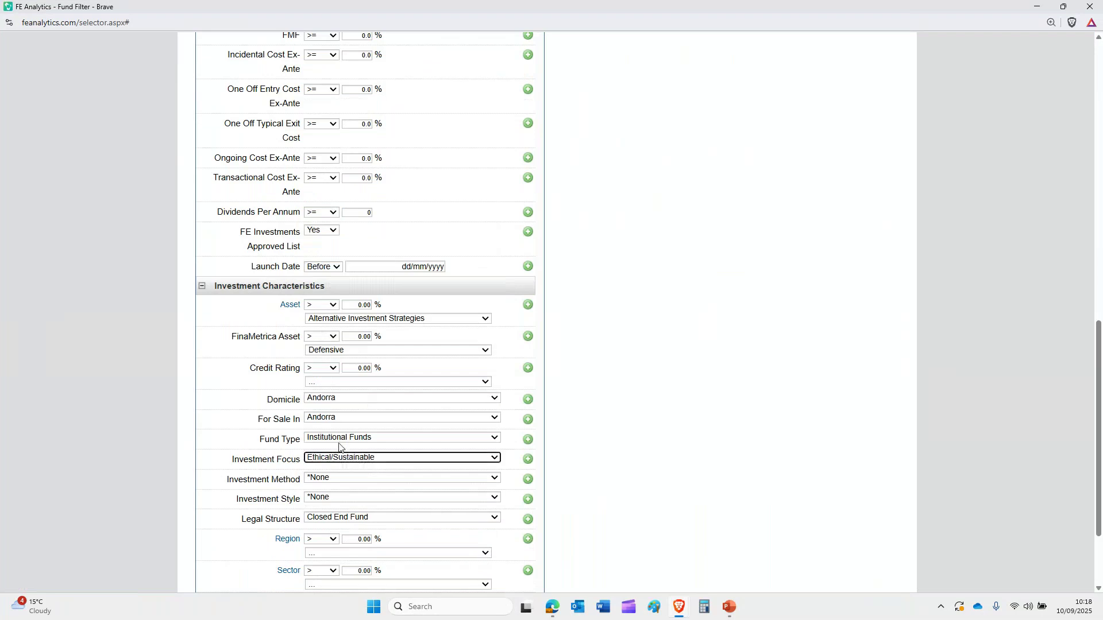
{"action": "left_click", "coordinate": [338, 499]}
{"action": "scroll", "coordinate": [356, 368], "scroll_direction": "down", "scroll_amount": 2}
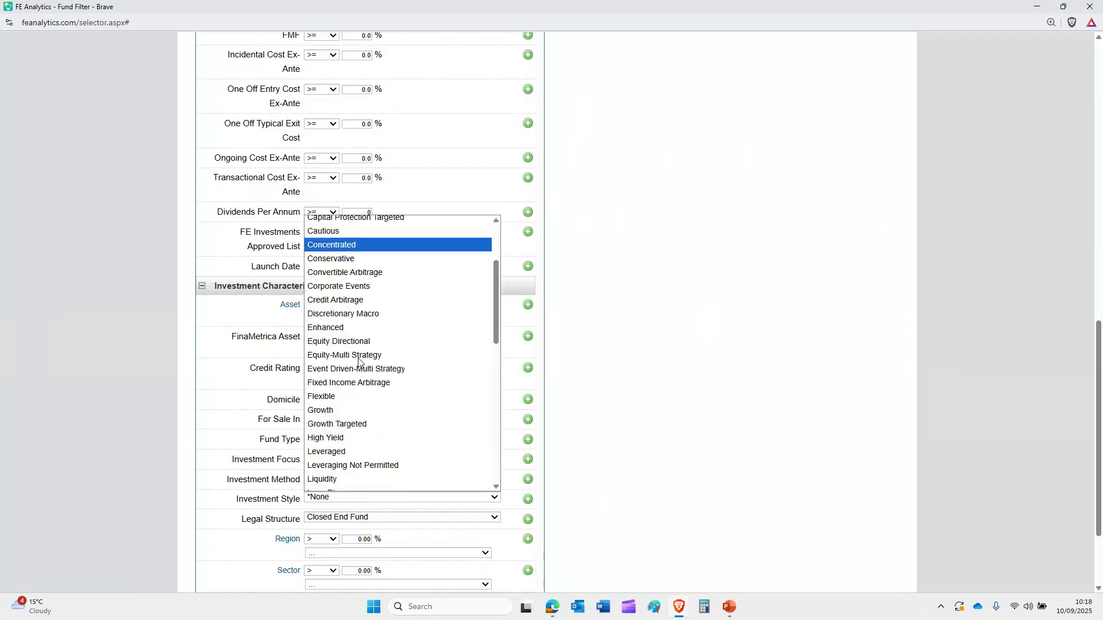
{"action": "scroll", "coordinate": [358, 362], "scroll_direction": "down", "scroll_amount": 5}
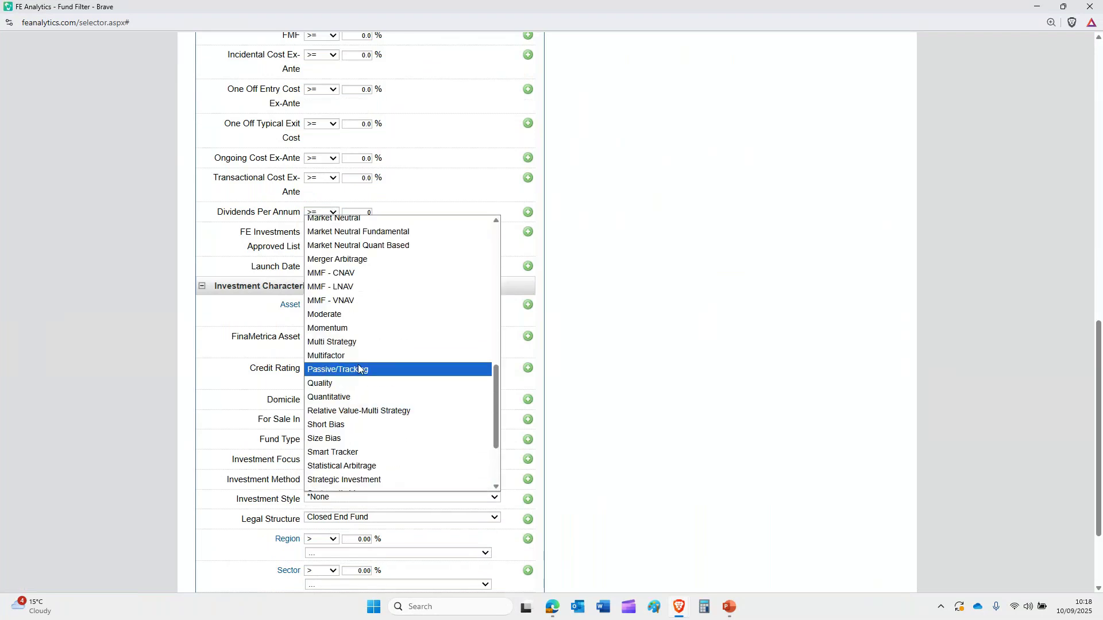
{"action": "left_click", "coordinate": [362, 365]}
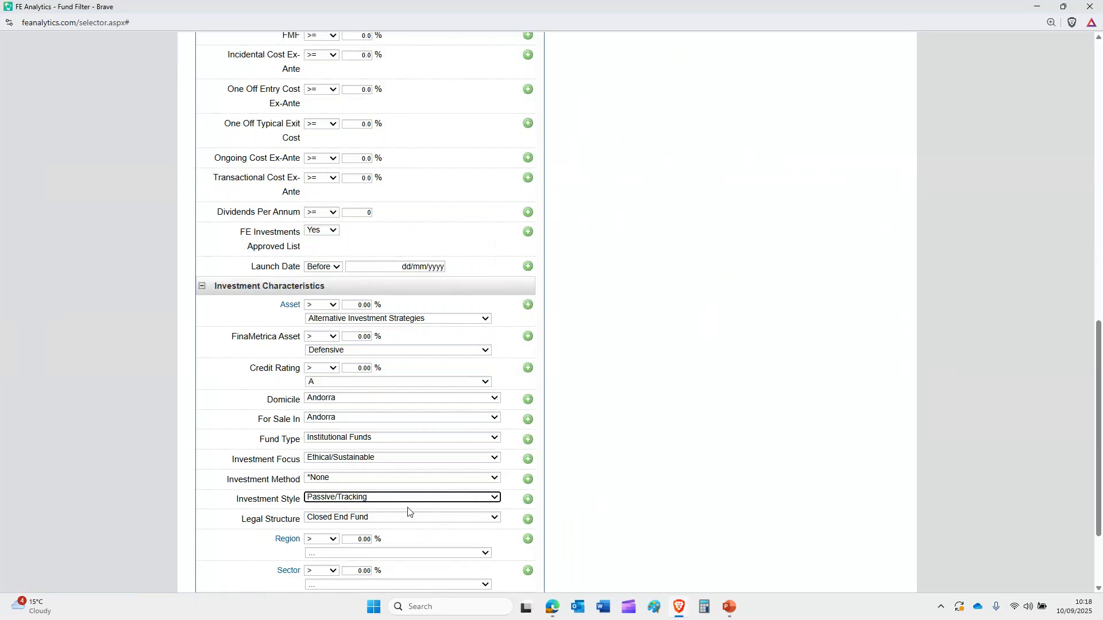
Review the platforms offered under the Platform Availability criterion, leaving its selection at 7im.
{"action": "scroll", "coordinate": [405, 508], "scroll_direction": "down", "scroll_amount": 1}
{"action": "scroll", "coordinate": [408, 511], "scroll_direction": "down", "scroll_amount": 1}
{"action": "left_click_drag", "start_coordinate": [225, 517], "coordinate": [302, 520]}
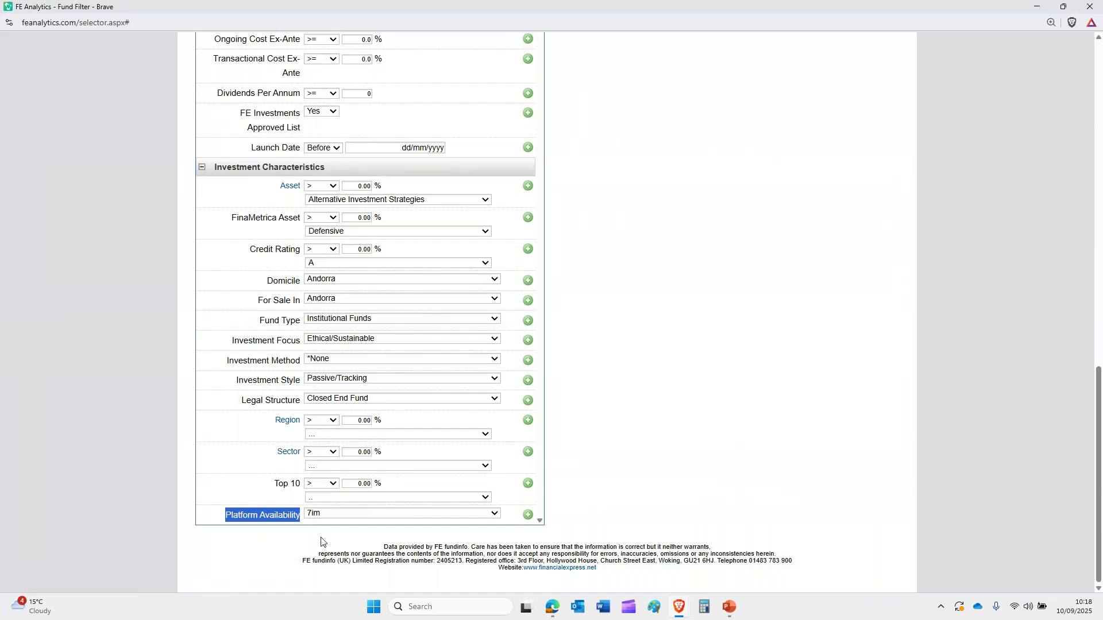
{"action": "left_click", "coordinate": [344, 515]}
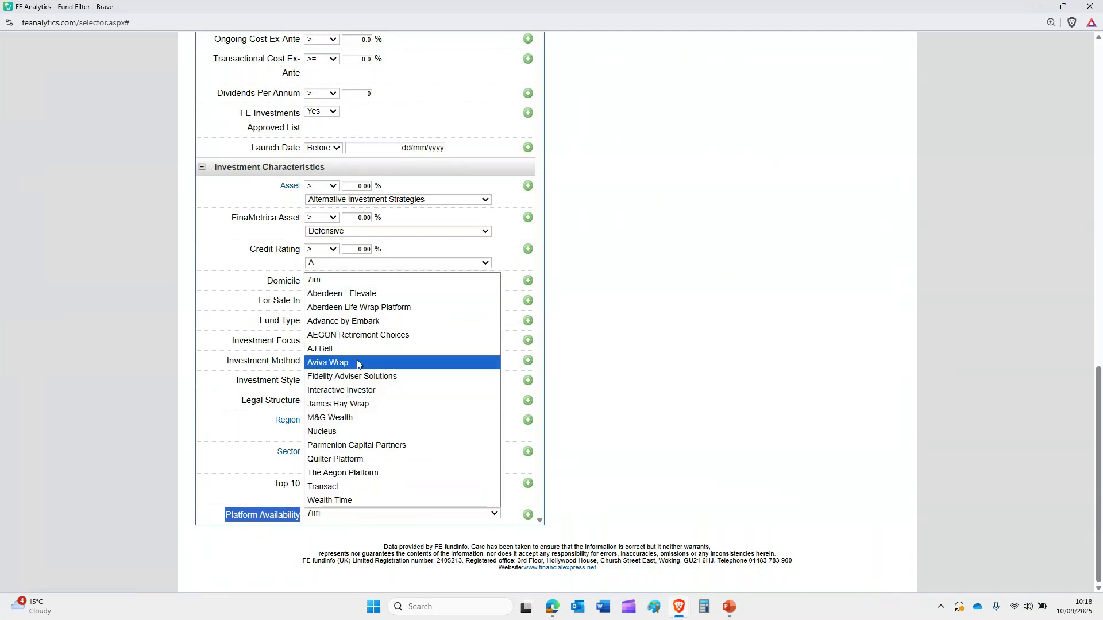
{"action": "left_click", "coordinate": [595, 460]}
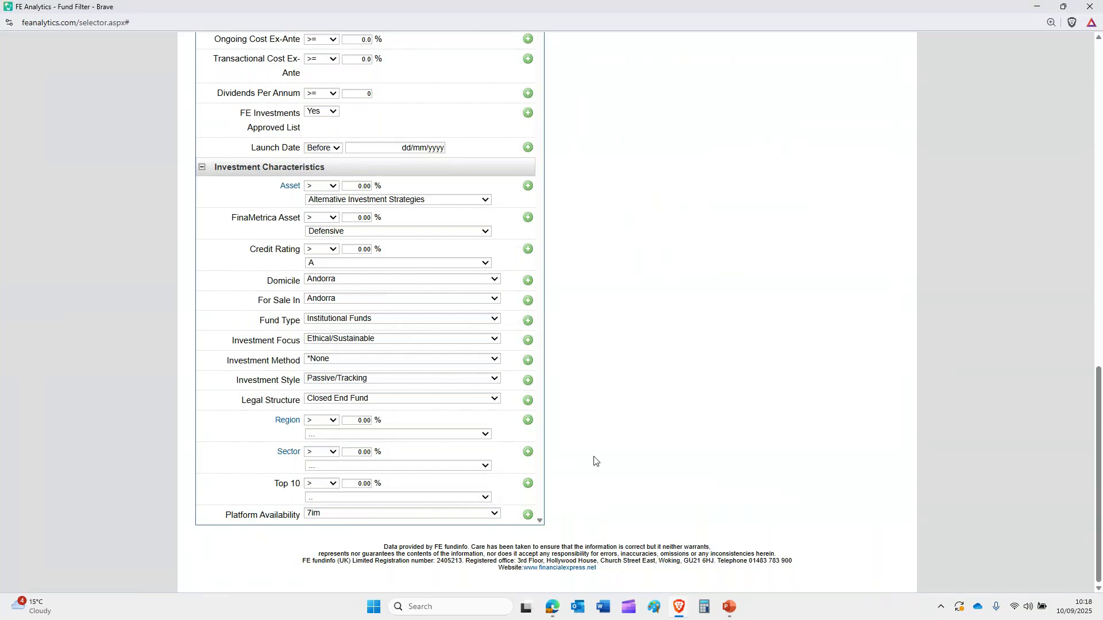
Show the portfolios that match the selected filters in a maximised results window.
{"action": "scroll", "coordinate": [720, 453], "scroll_direction": "up", "scroll_amount": 6}
{"action": "scroll", "coordinate": [718, 454], "scroll_direction": "up", "scroll_amount": 9}
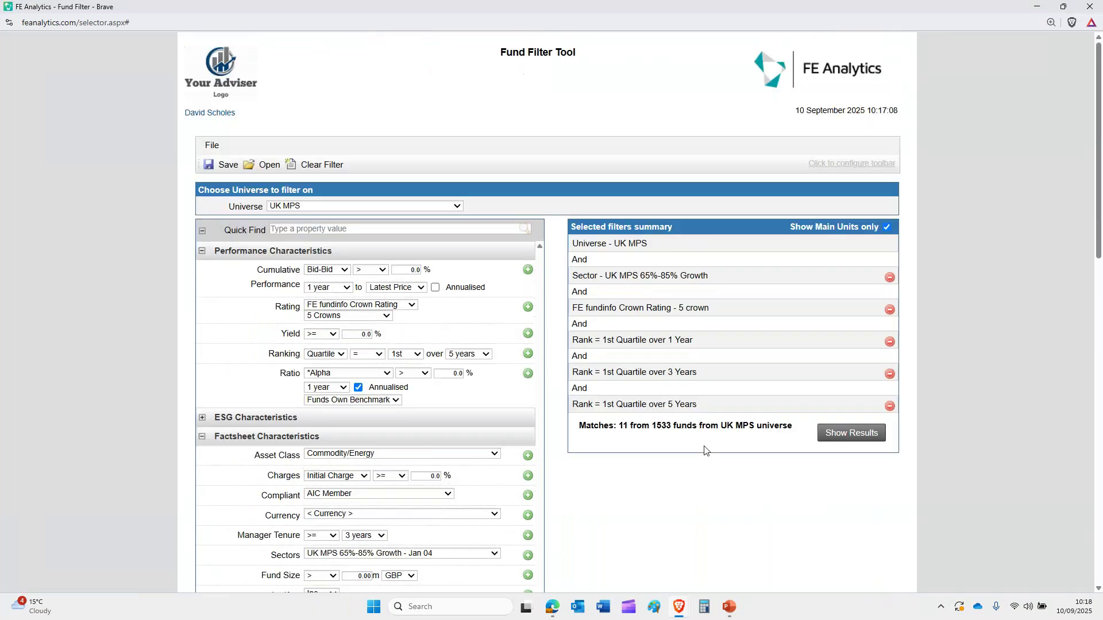
{"action": "left_click", "coordinate": [850, 433]}
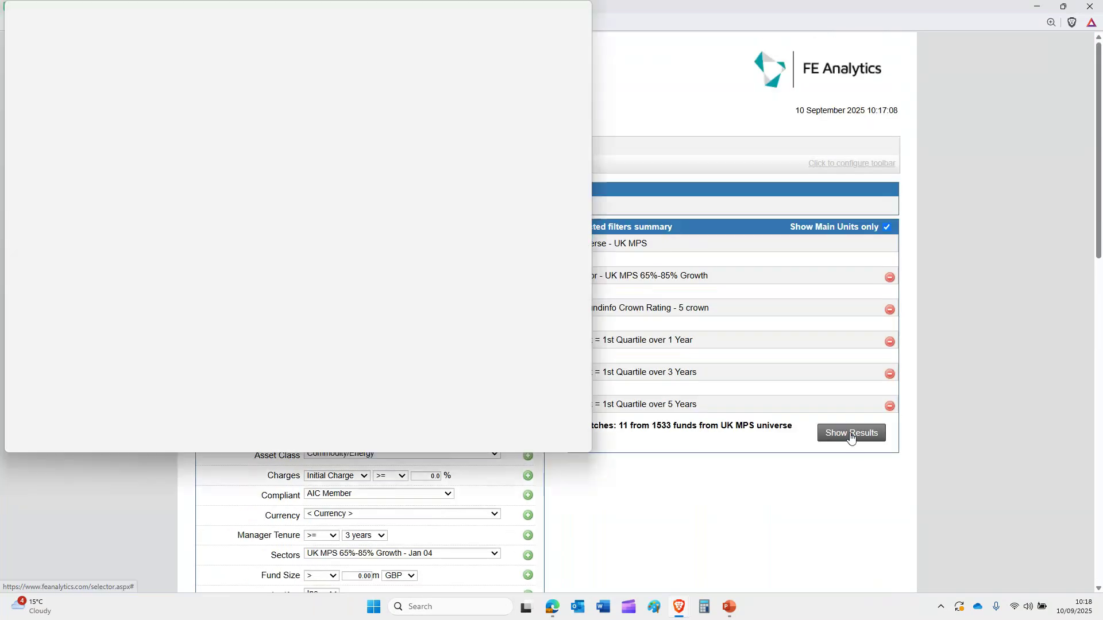
{"action": "left_click", "coordinate": [552, 11]}
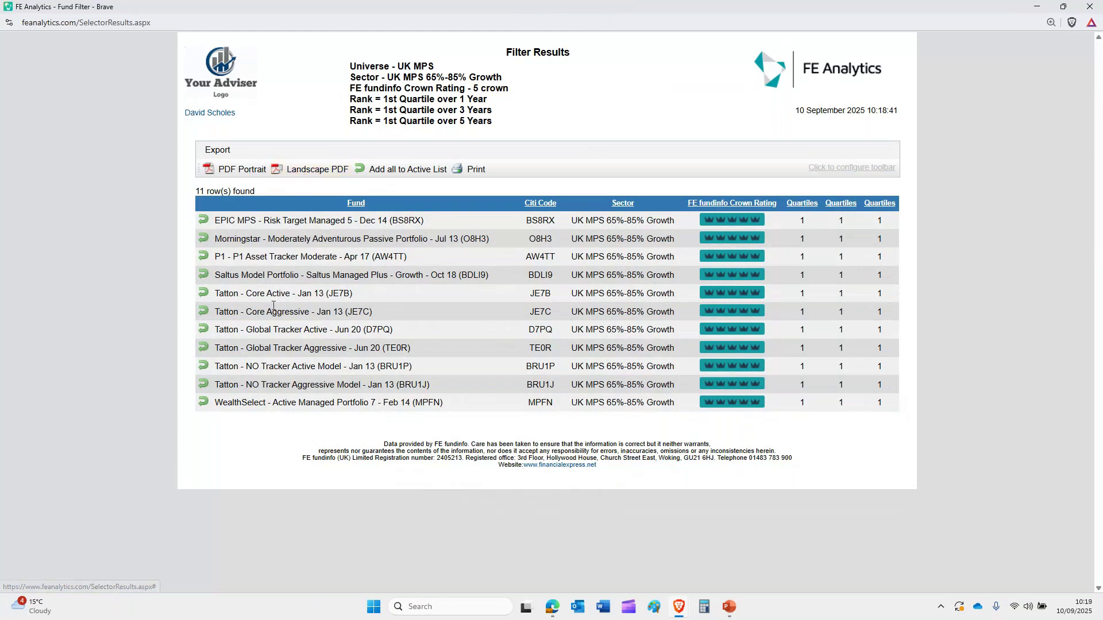
Add Tatton NO Tracker Aggressive Model, WealthSelect Active Managed Portfolio 7 and Tatton NO Tracker Active Model to the active list, and return to it.
{"action": "left_click", "coordinate": [203, 384]}
{"action": "left_click", "coordinate": [204, 402]}
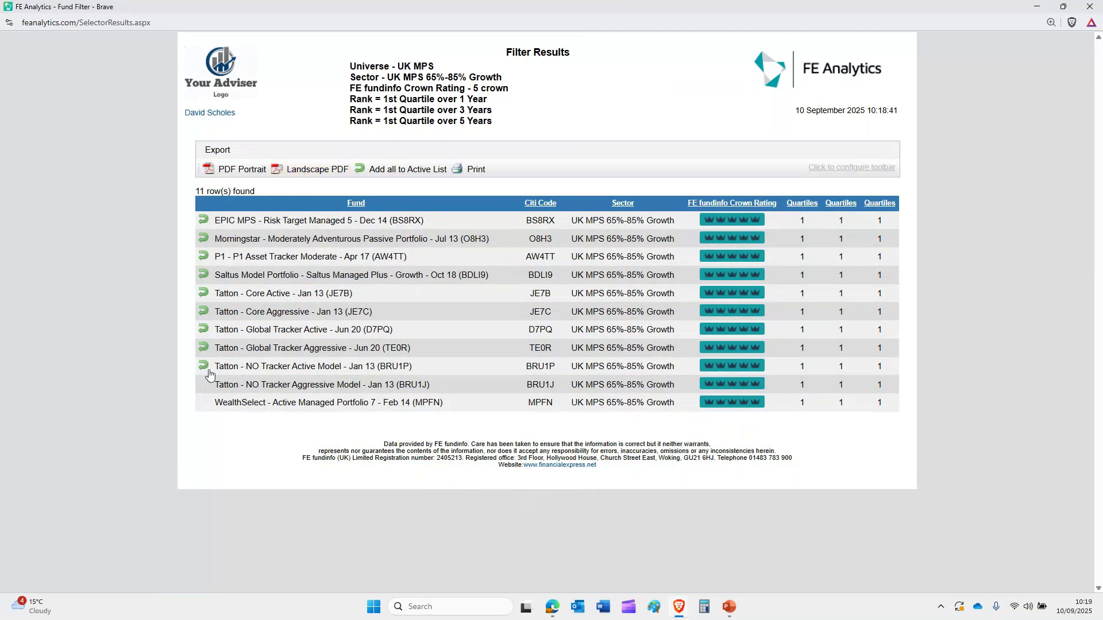
{"action": "left_click", "coordinate": [204, 366]}
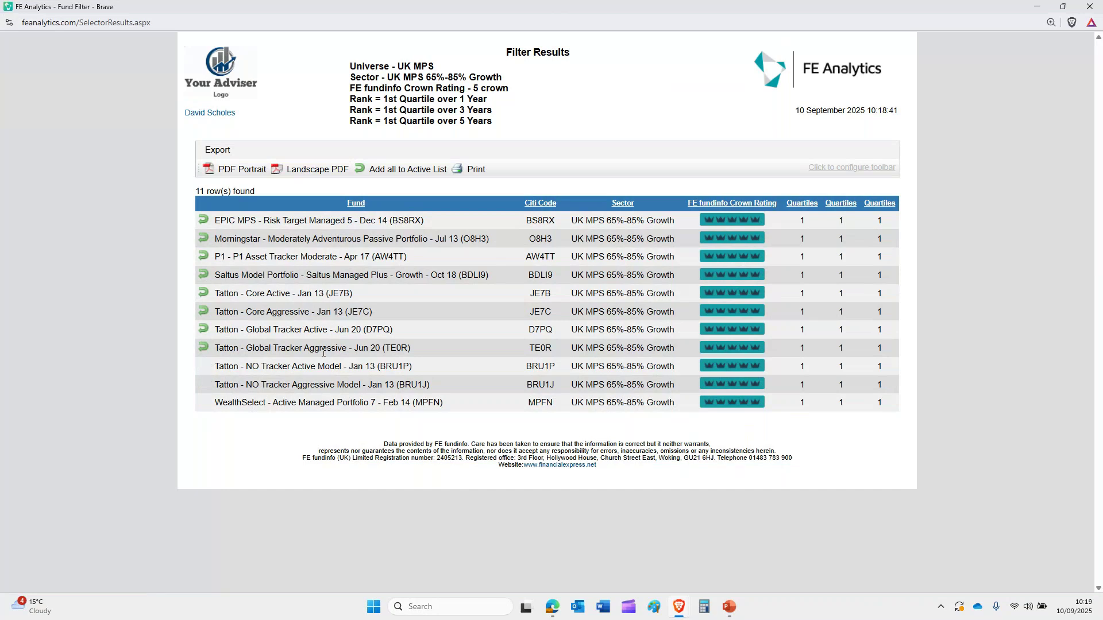
{"action": "left_click", "coordinate": [1092, 6]}
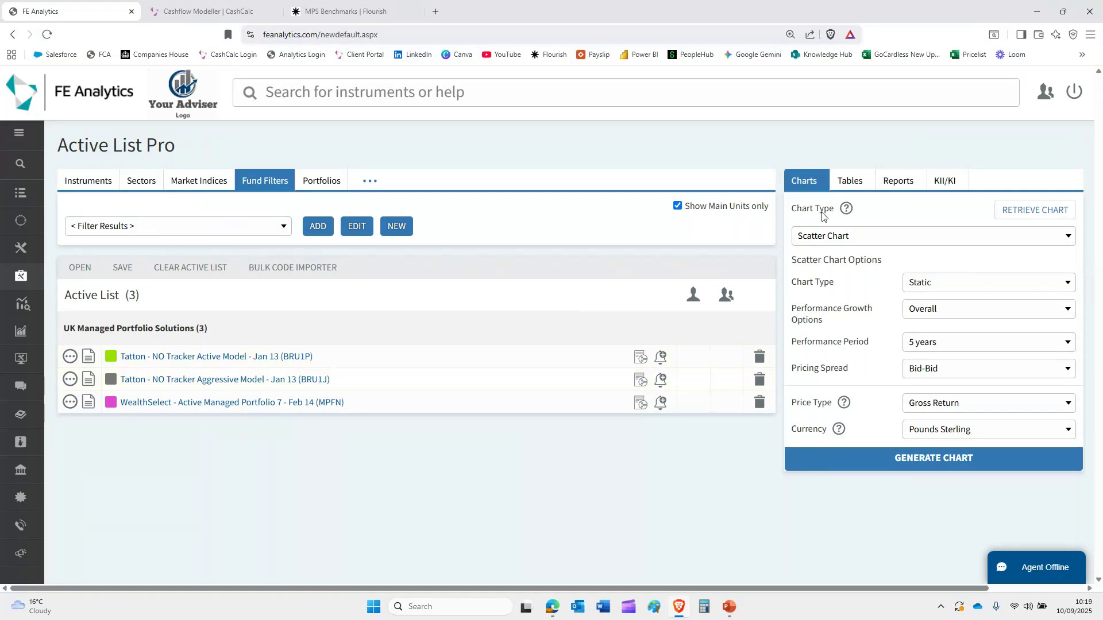
Try to generate a 5-year scatter chart and a standard performance table for the active list.
{"action": "left_click", "coordinate": [925, 458]}
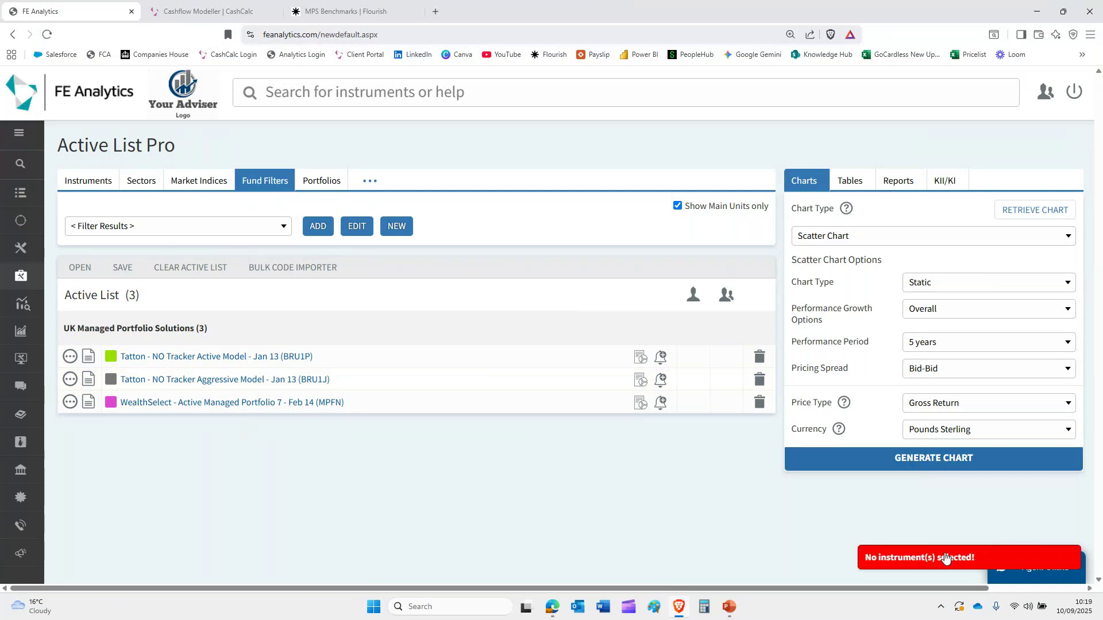
{"action": "left_click", "coordinate": [850, 182]}
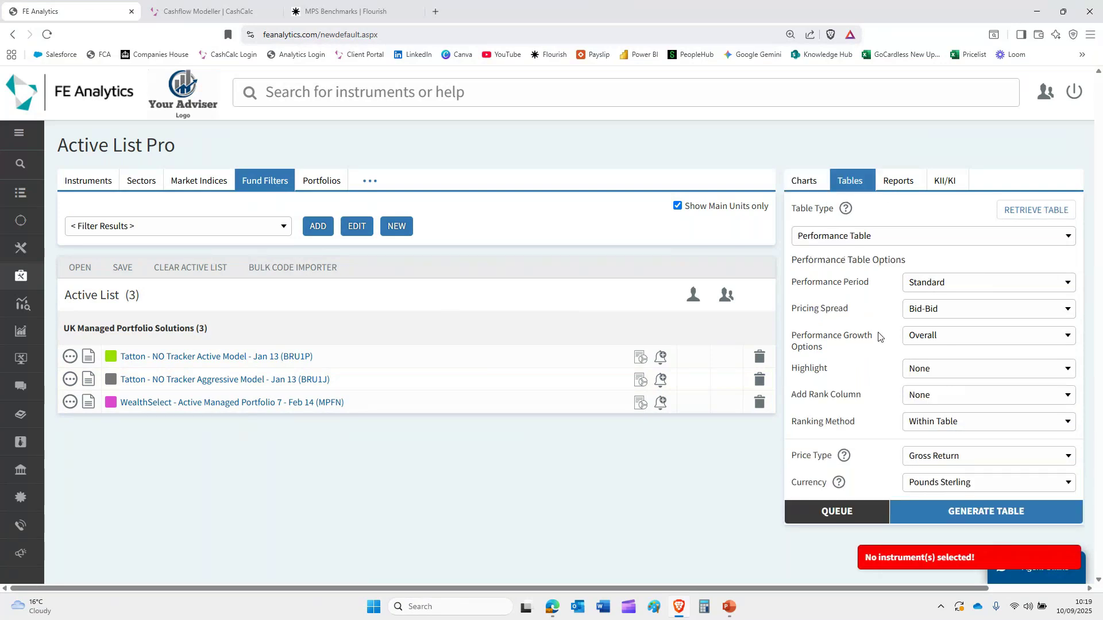
{"action": "left_click", "coordinate": [949, 520]}
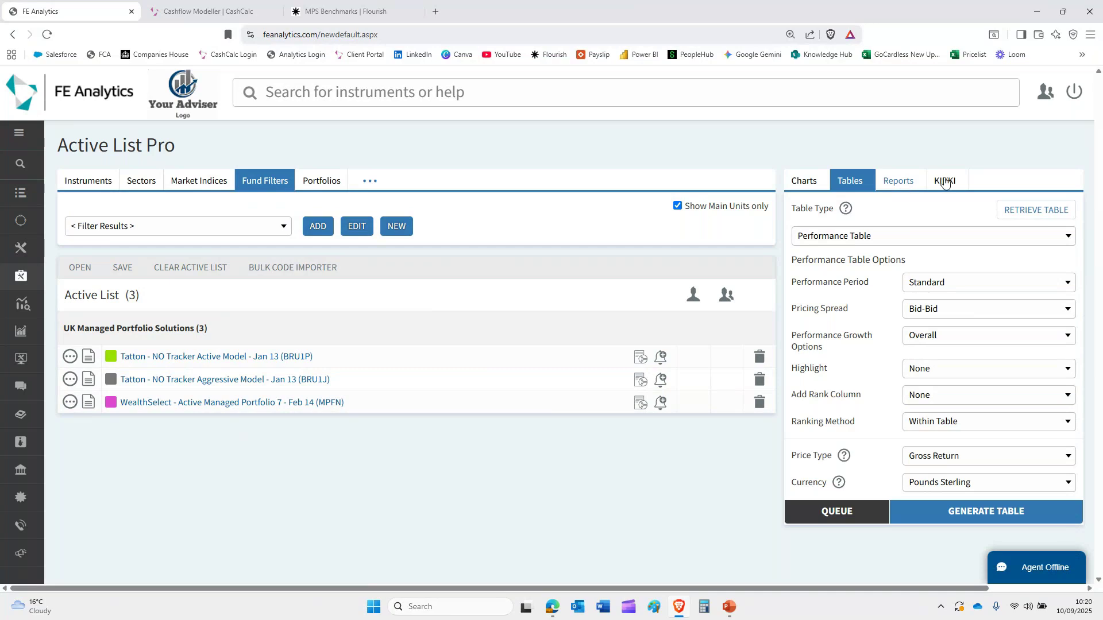
Remove the Tatton and WealthSelect portfolios from the active list.
{"action": "left_click", "coordinate": [758, 355]}
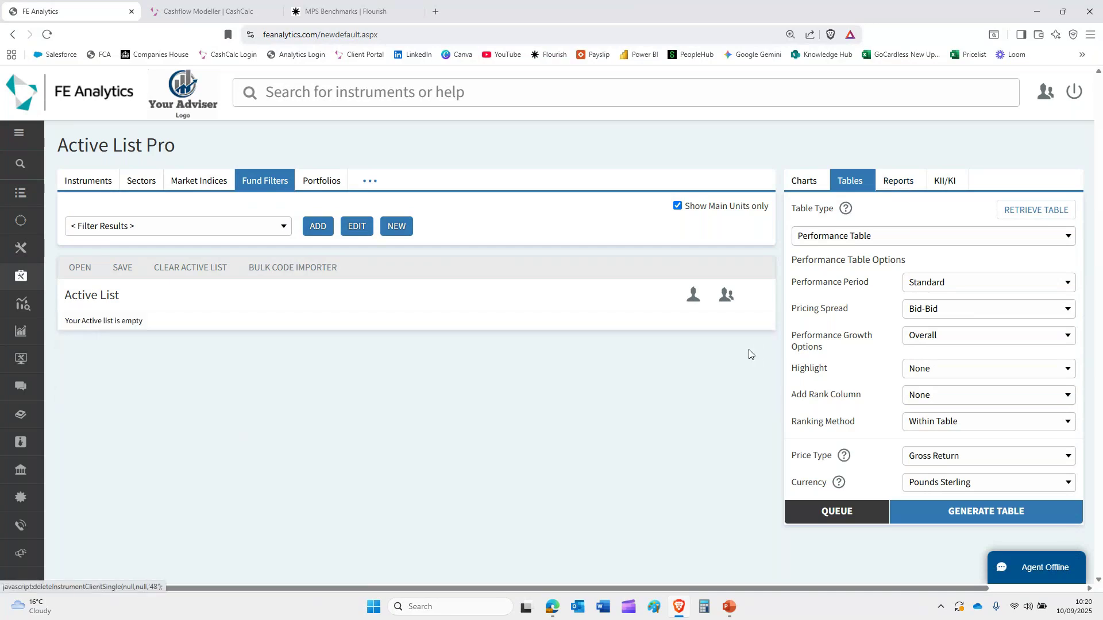
Find the UK MPS instrument with code BEU2T, LGT WM - Blended Defensive - Oct 20, and add it with its sector to the active list.
{"action": "left_click", "coordinate": [89, 182]}
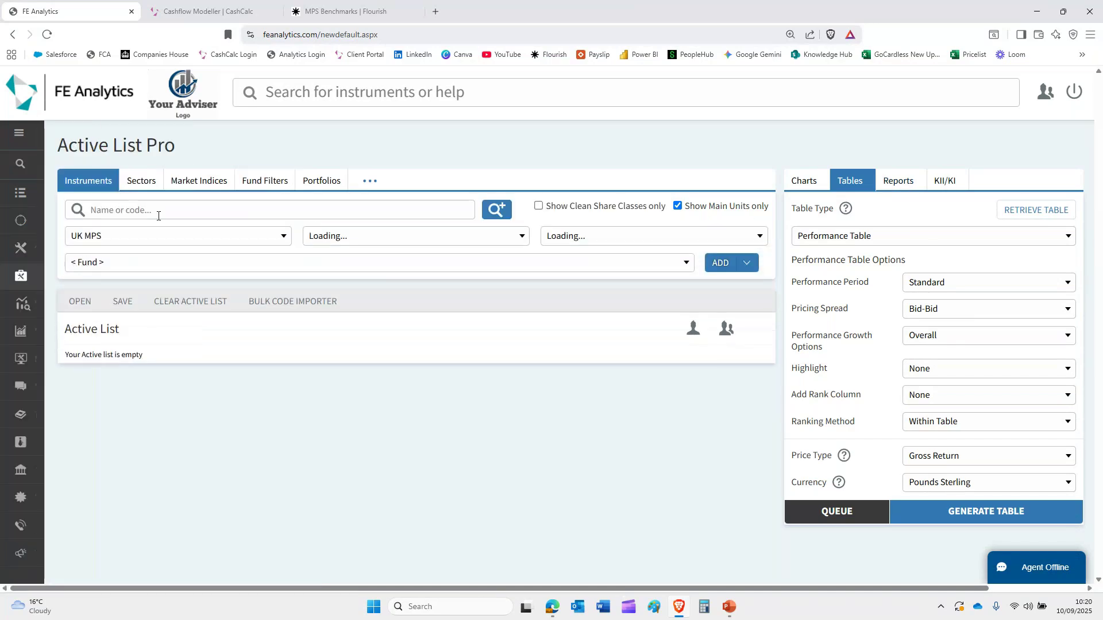
{"action": "left_click", "coordinate": [149, 214]}
{"action": "type", "text": "BEu2T"}
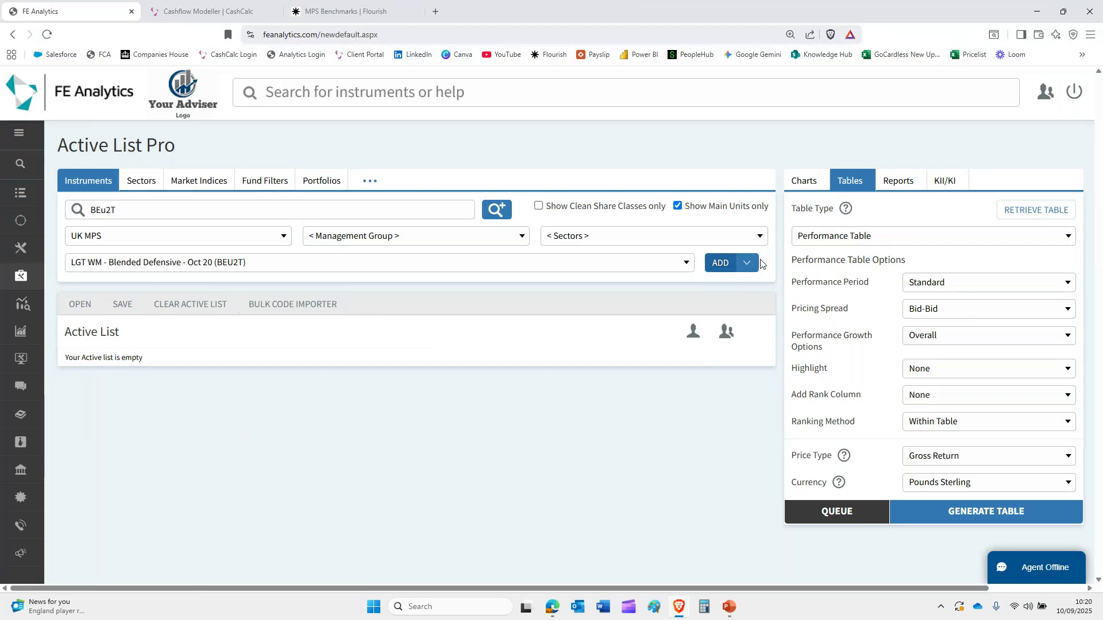
{"action": "left_click", "coordinate": [763, 283]}
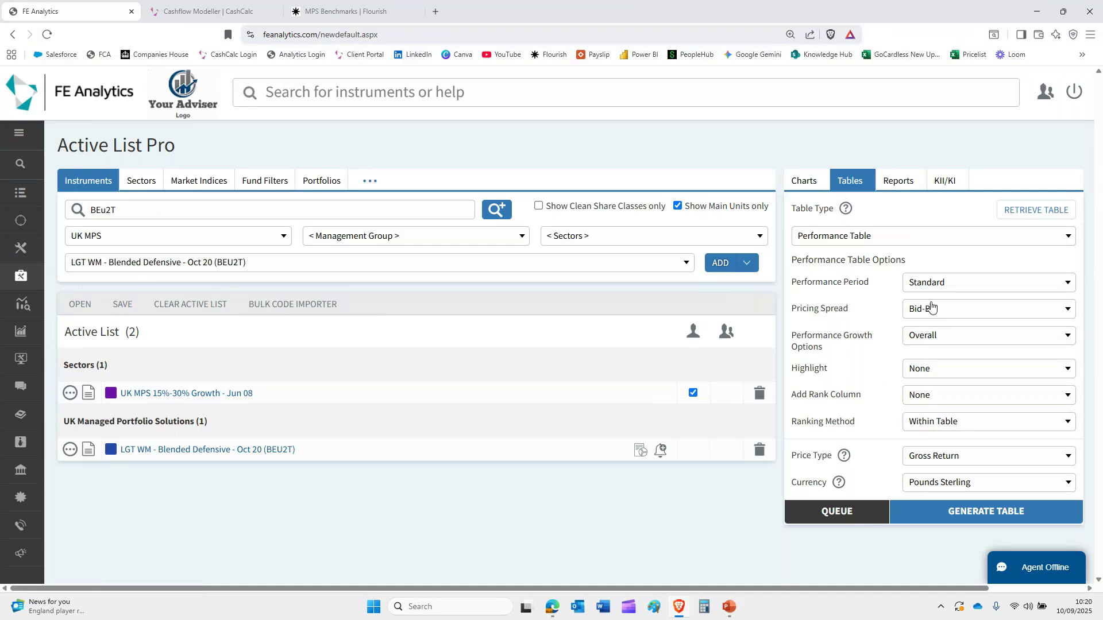
Generate a 5-year performance line chart for the active list, view it maximised, and close it.
{"action": "left_click", "coordinate": [802, 181]}
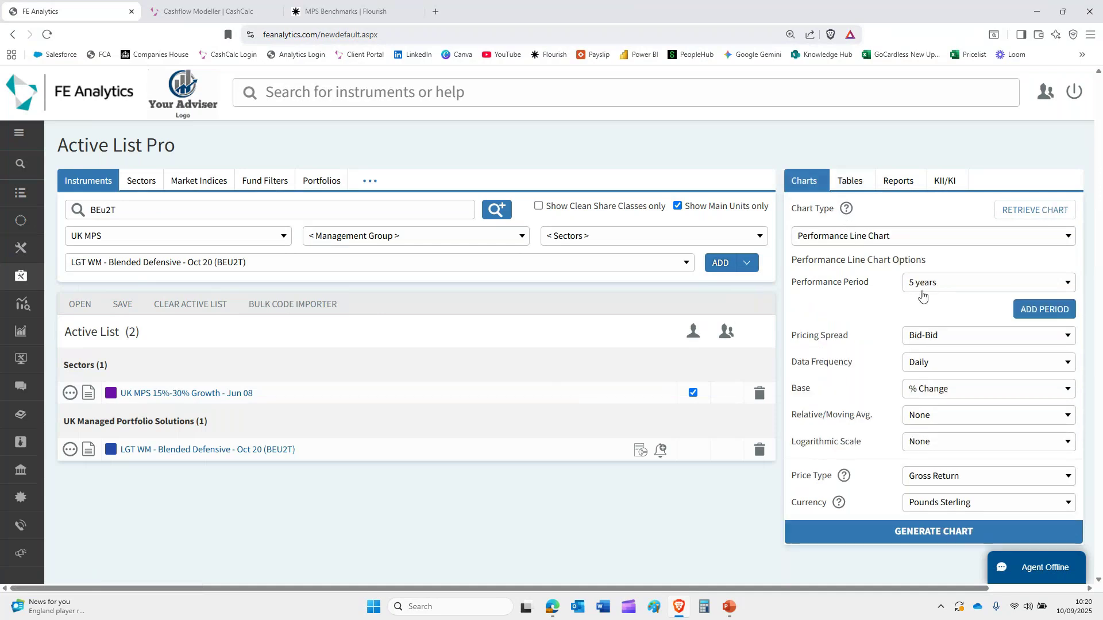
{"action": "left_click", "coordinate": [918, 533]}
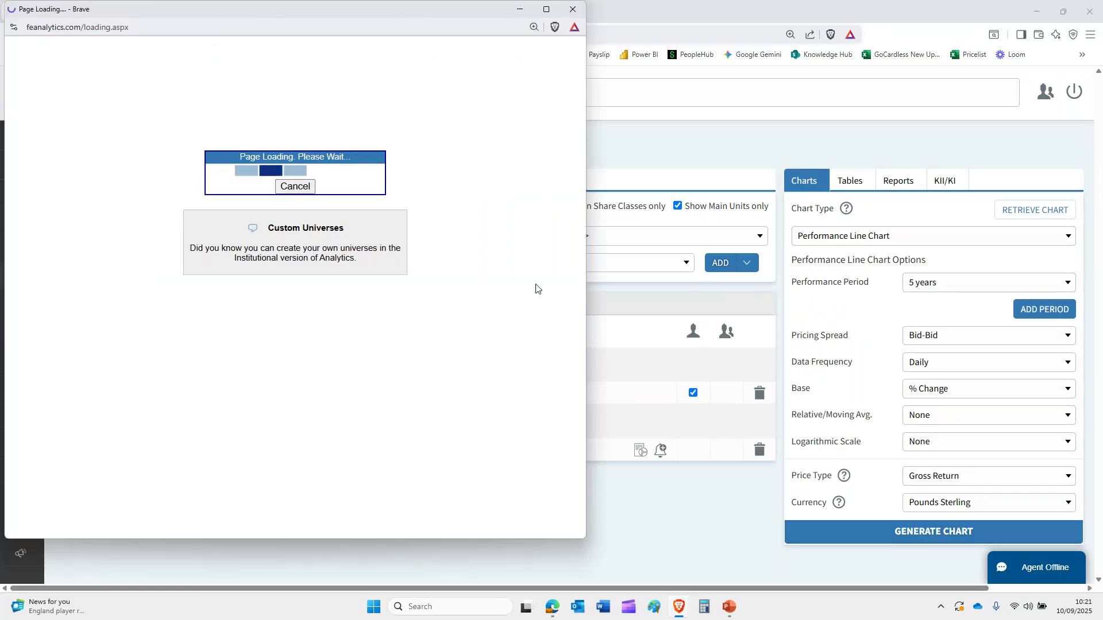
{"action": "left_click", "coordinate": [547, 9]}
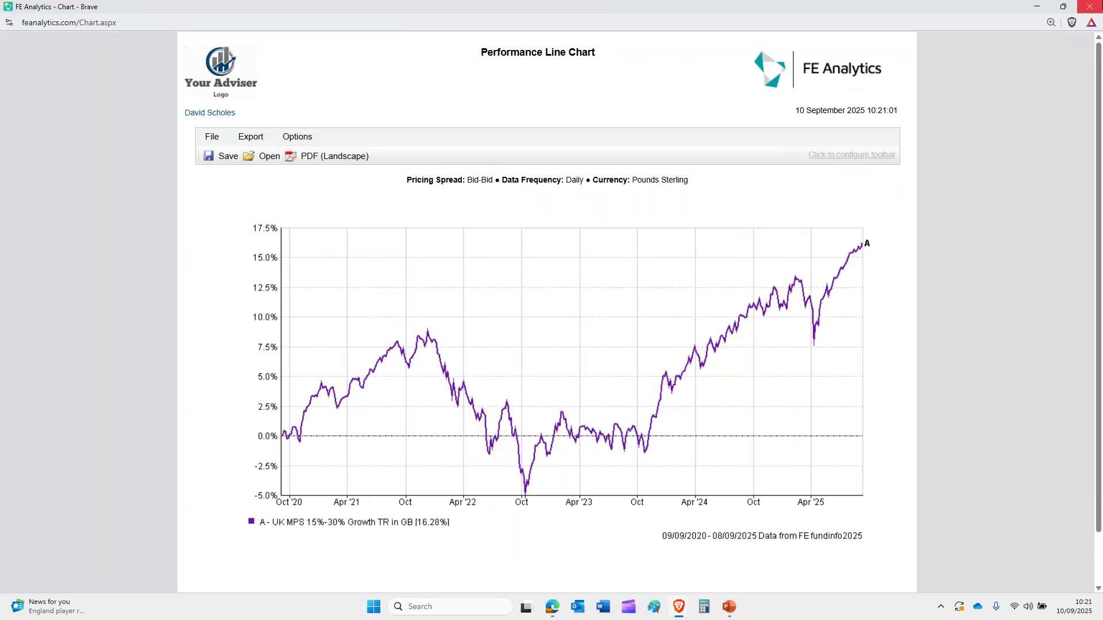
{"action": "left_click", "coordinate": [1090, 6]}
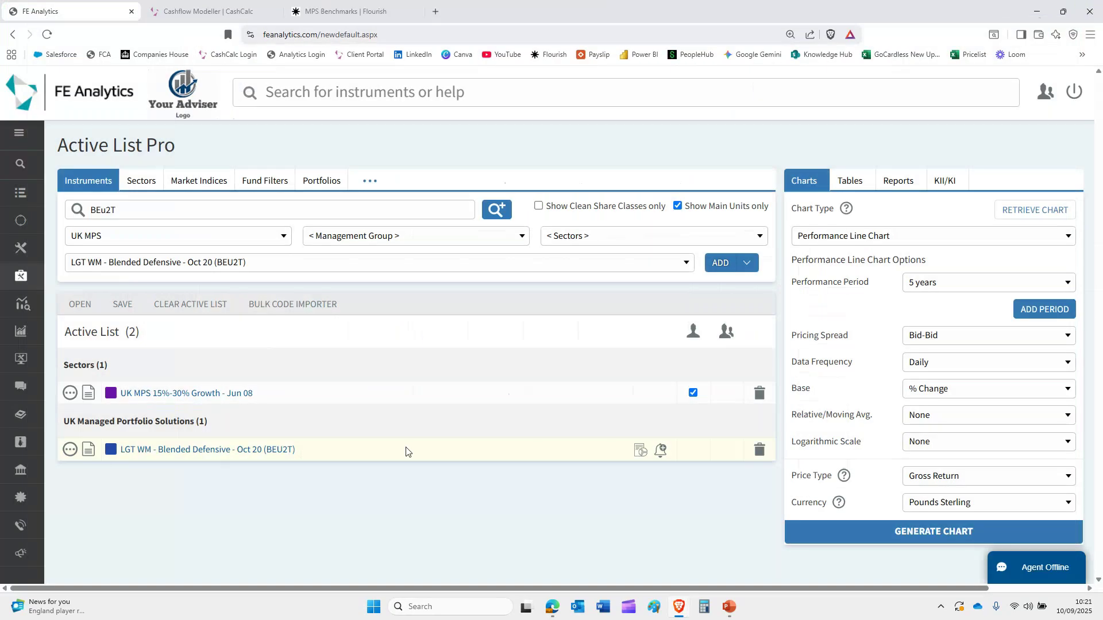
Look up the LGT Wealth Management profile in the Model Portfolio Provider Directory, read through it, and close the directory.
{"action": "left_click", "coordinate": [639, 452]}
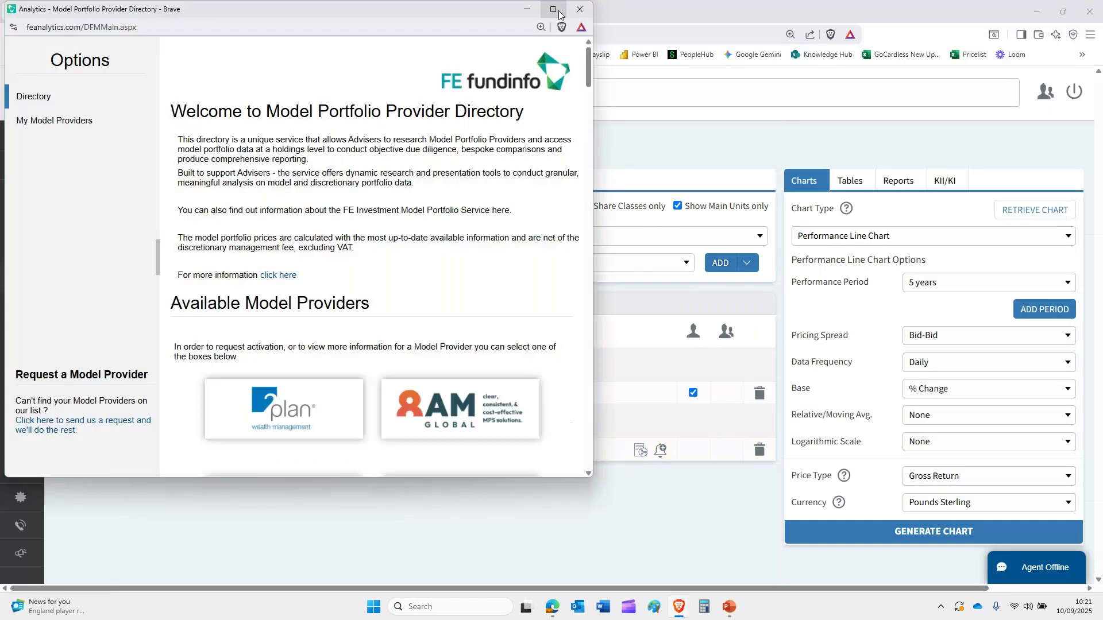
{"action": "left_click", "coordinate": [554, 10]}
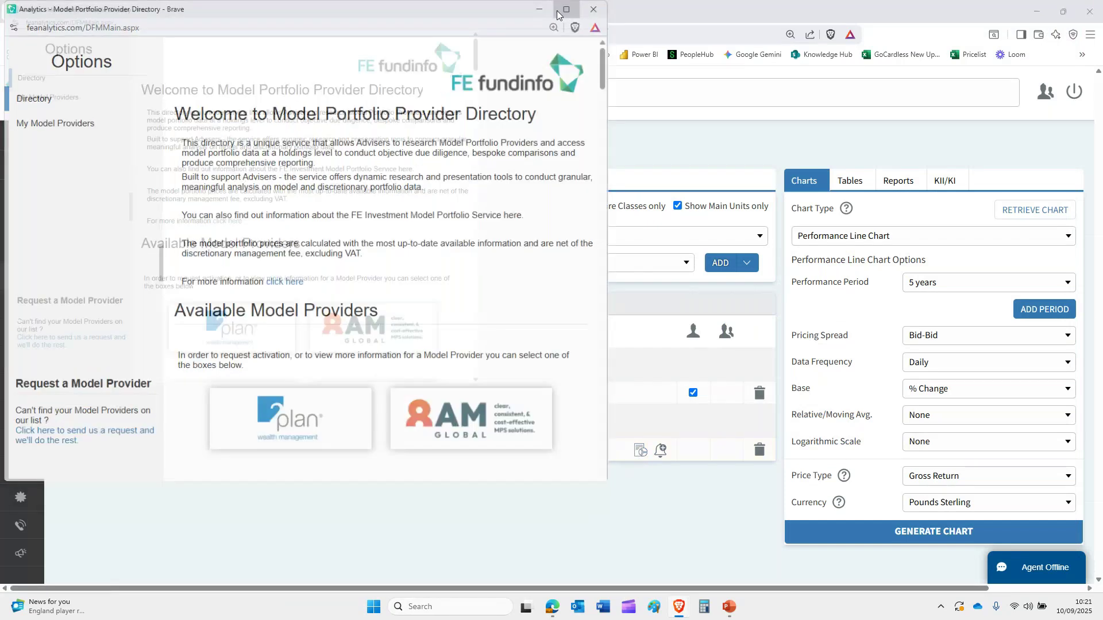
{"action": "scroll", "coordinate": [592, 219], "scroll_direction": "down", "scroll_amount": 2}
{"action": "scroll", "coordinate": [592, 219], "scroll_direction": "down", "scroll_amount": 12}
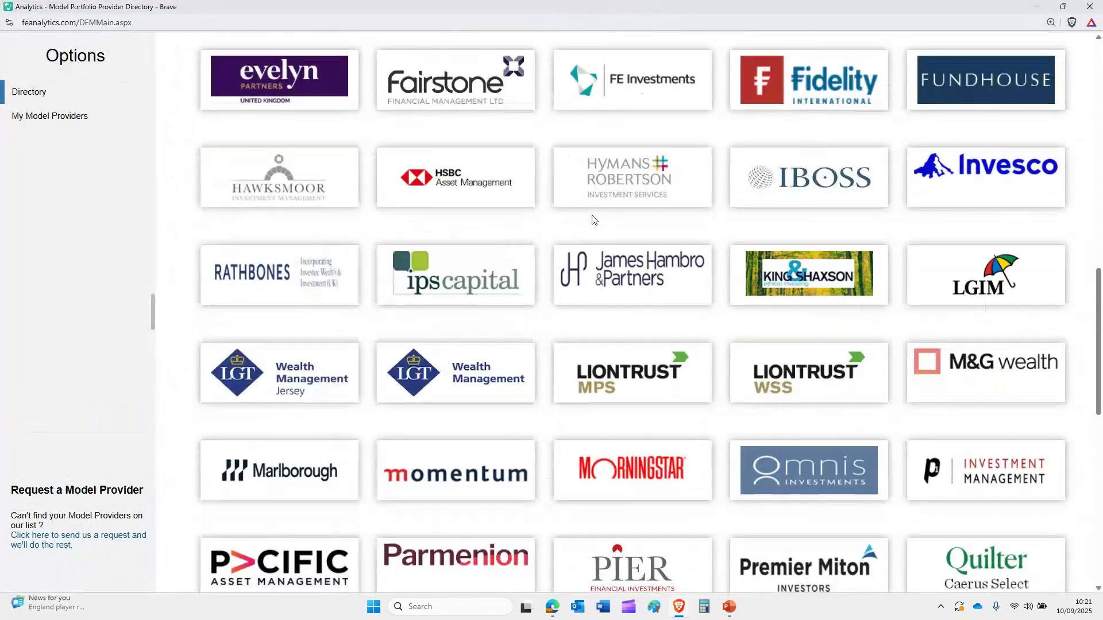
{"action": "left_click", "coordinate": [430, 379]}
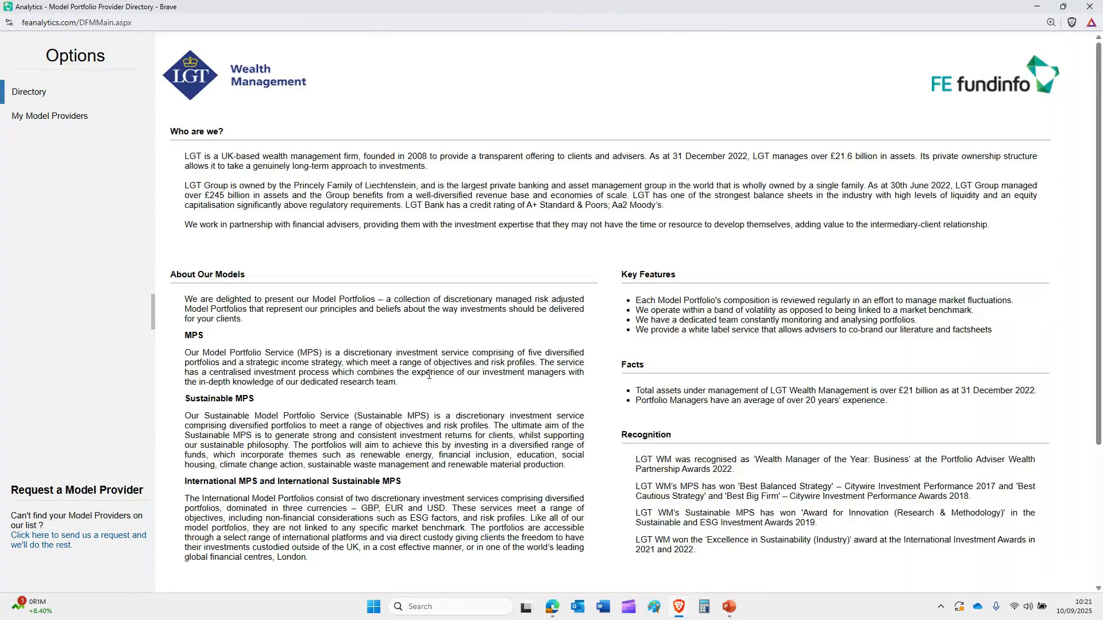
{"action": "scroll", "coordinate": [872, 341], "scroll_direction": "down", "scroll_amount": 3}
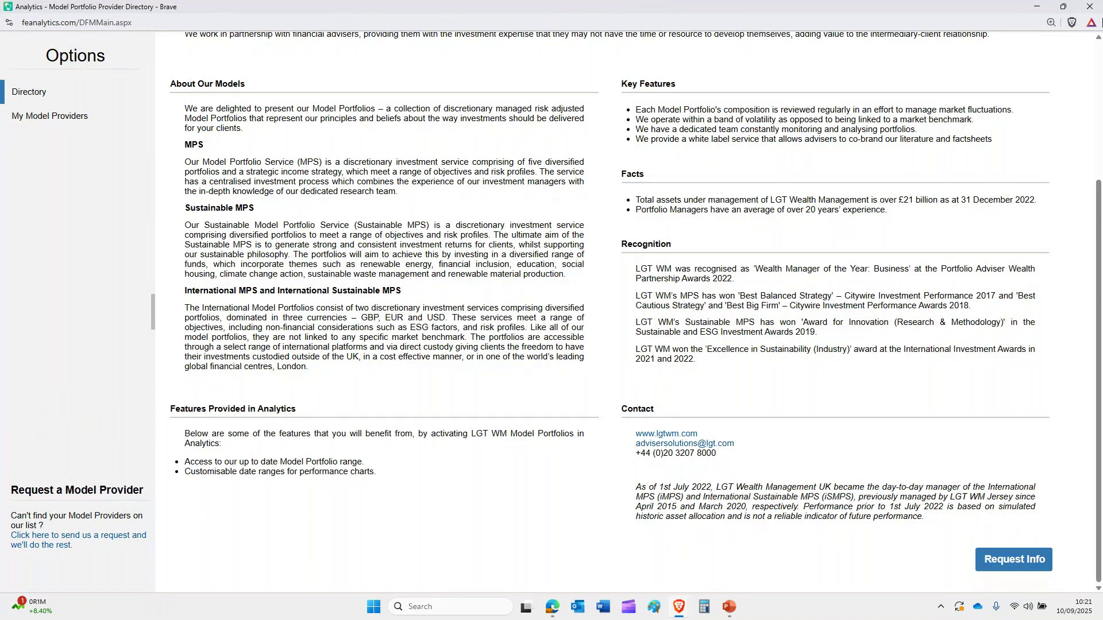
{"action": "left_click", "coordinate": [1098, 10]}
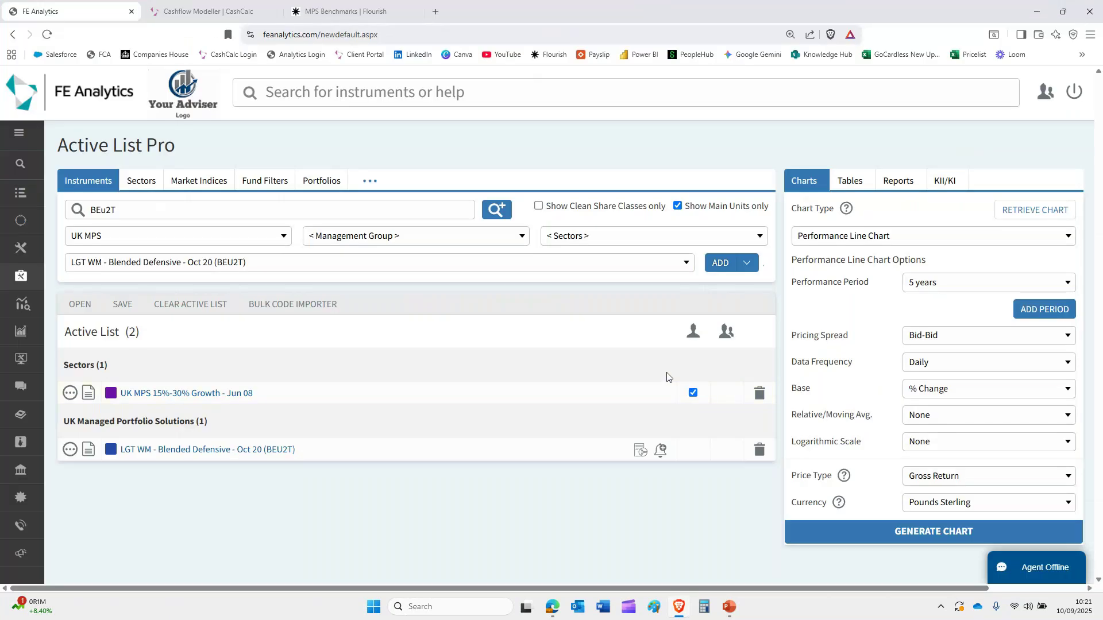
Replace the BEU2T managed portfolio solution in the active list with the LGT WM Blended Defensive - Oct 20 model portfolio.
{"action": "left_click", "coordinate": [317, 182]}
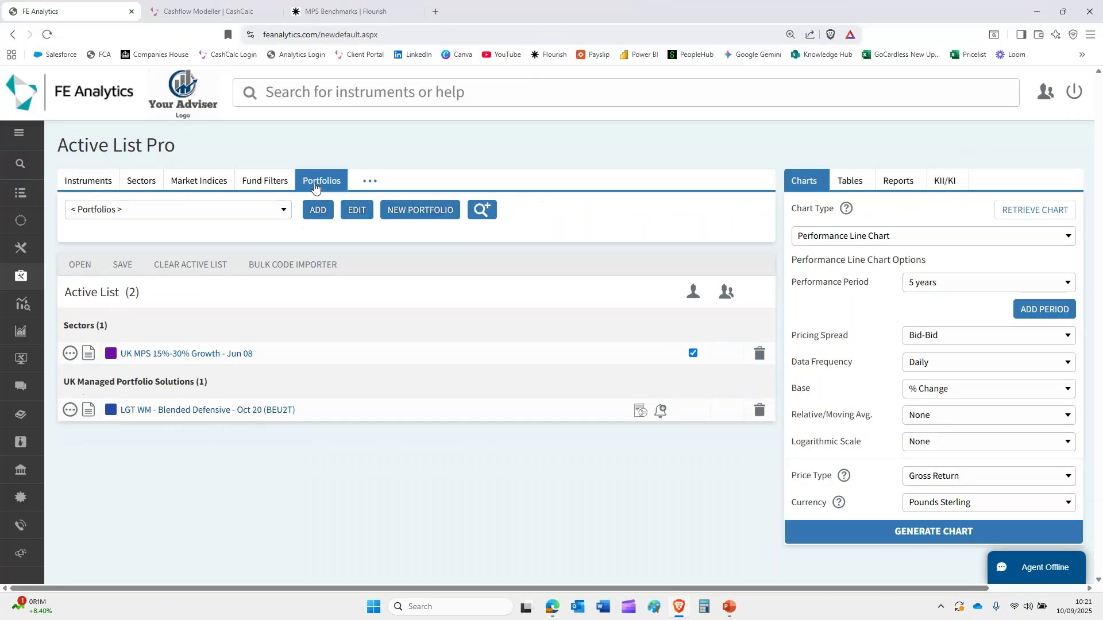
{"action": "left_click", "coordinate": [278, 211]}
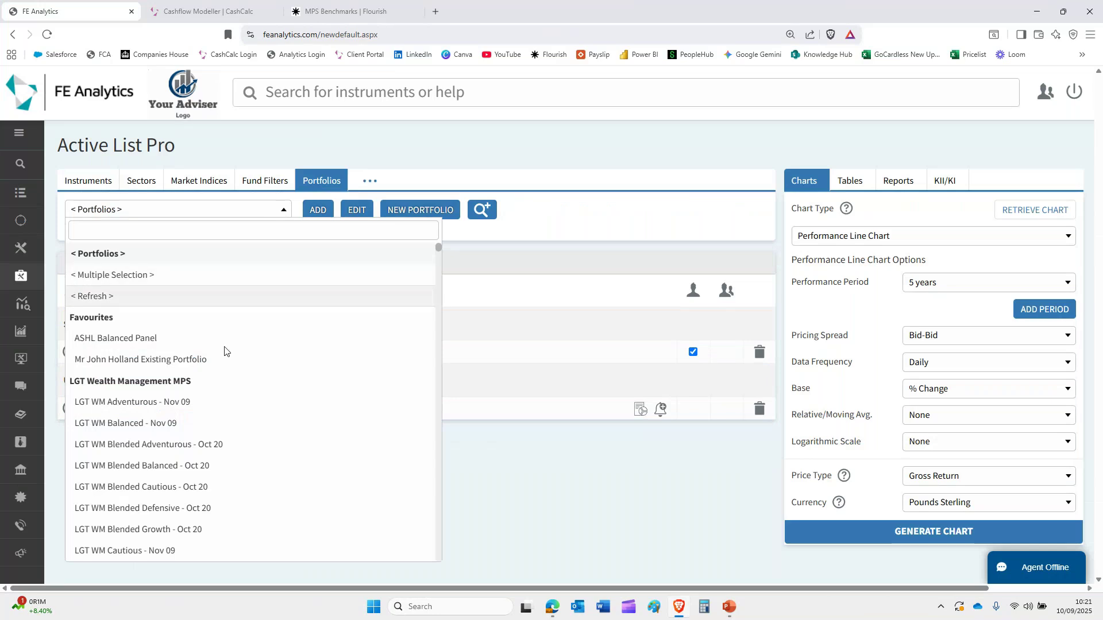
{"action": "left_click", "coordinate": [180, 509]}
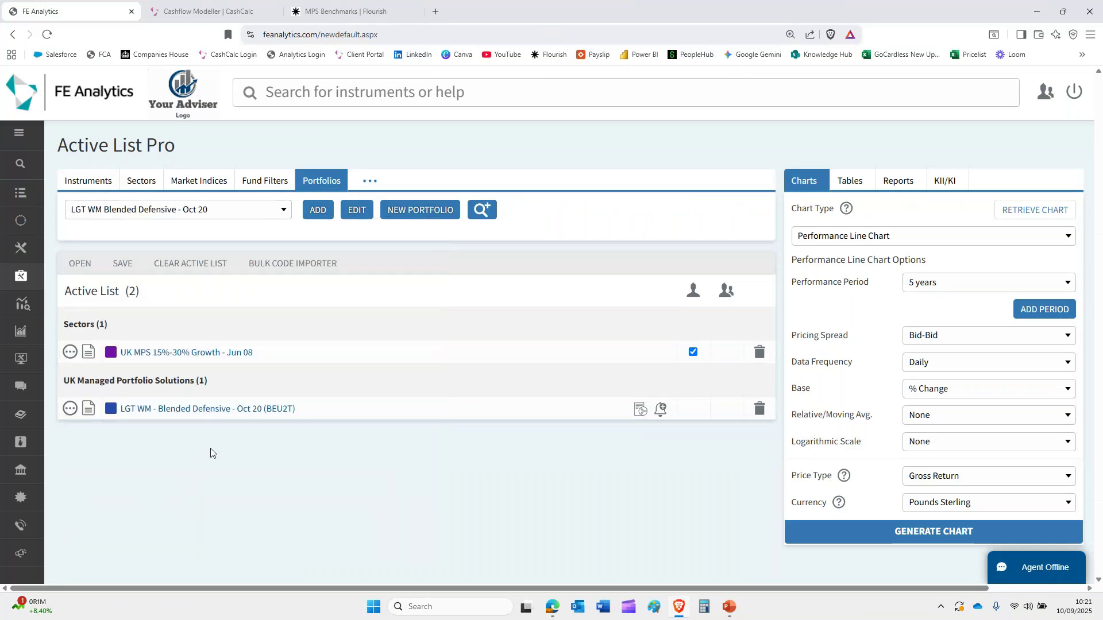
{"action": "left_click", "coordinate": [318, 210]}
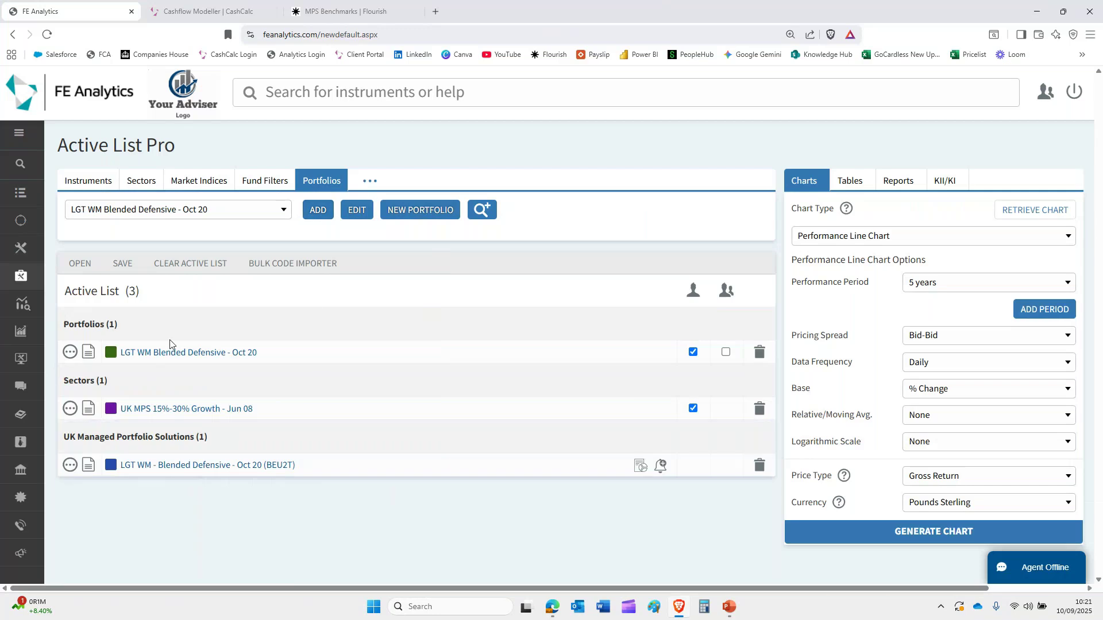
{"action": "left_click", "coordinate": [758, 467]}
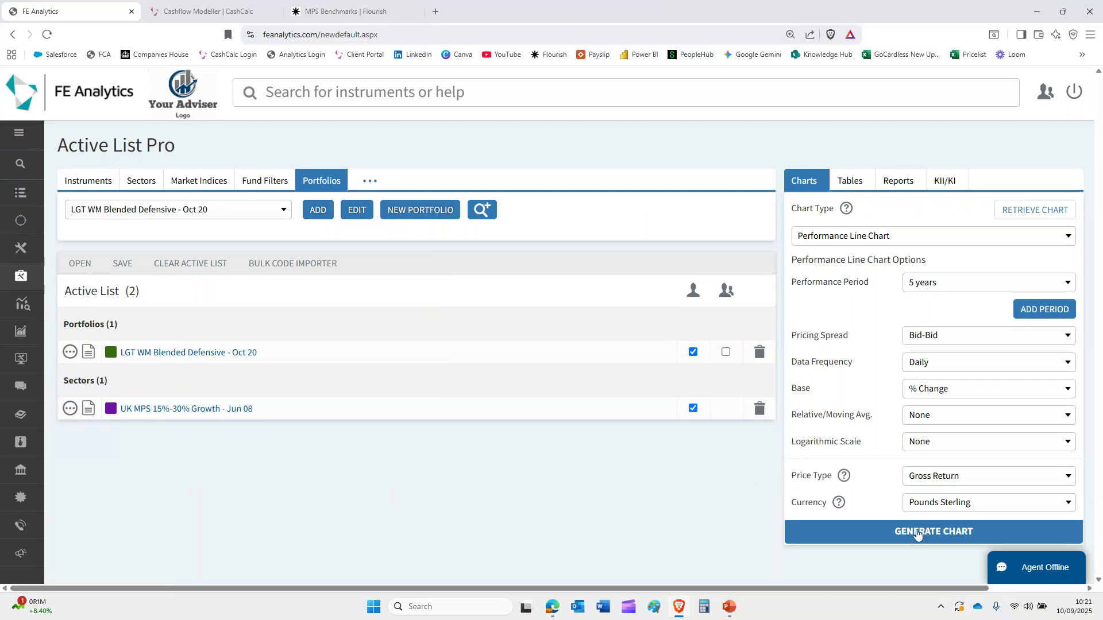
Chart LGT WM Blended Defensive against the UK MPS 15%-30% Growth sector over 5 years, and close the chart after viewing it.
{"action": "left_click", "coordinate": [919, 533]}
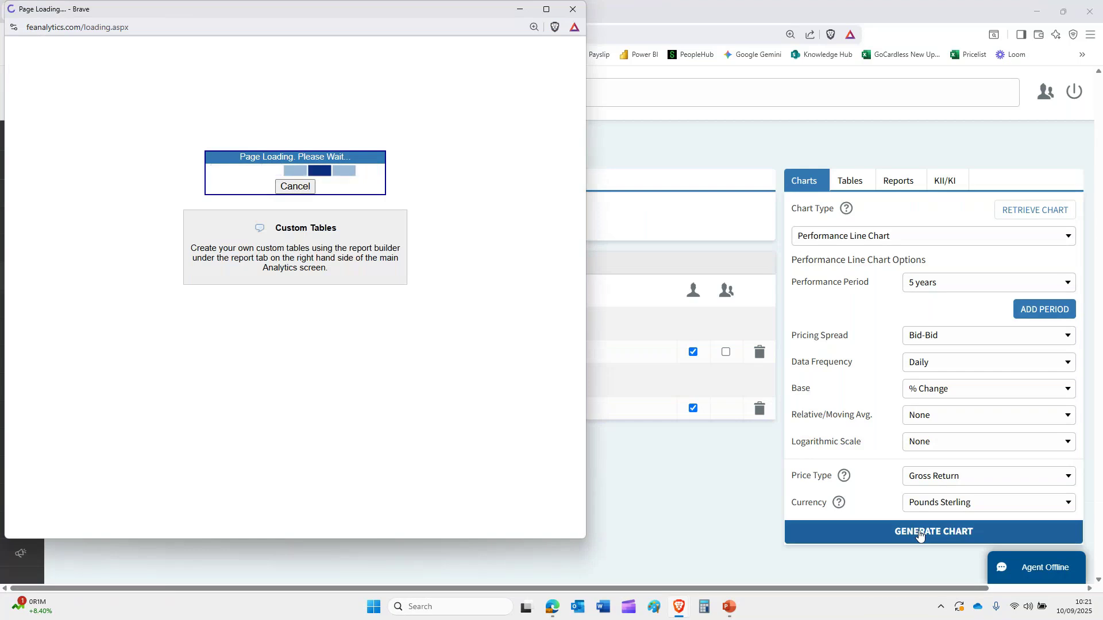
{"action": "left_click", "coordinate": [547, 9]}
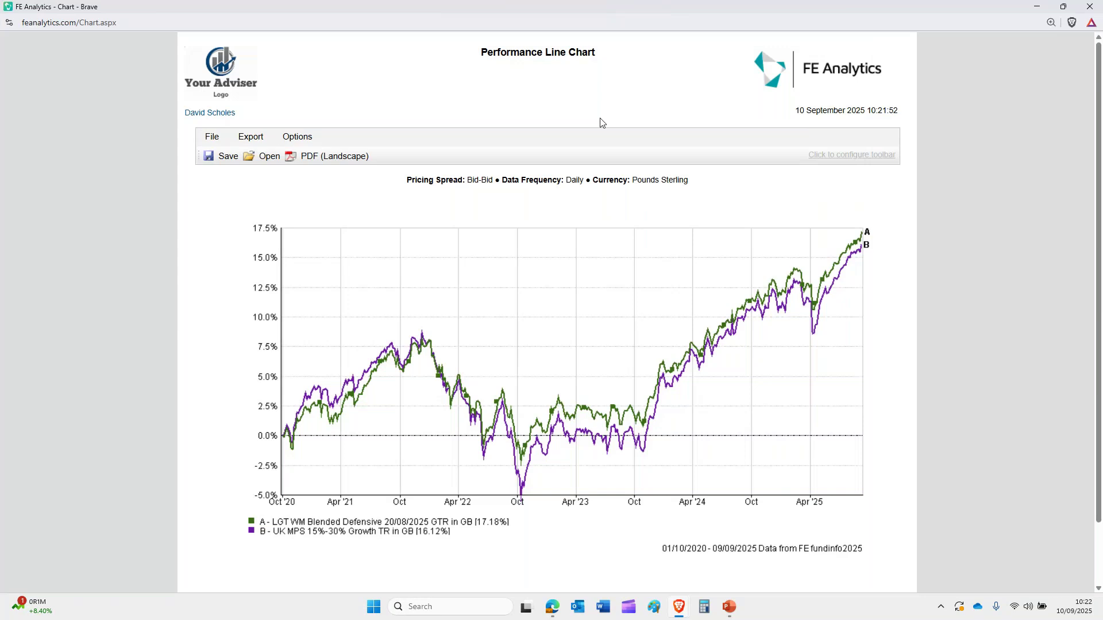
{"action": "left_click", "coordinate": [1089, 6]}
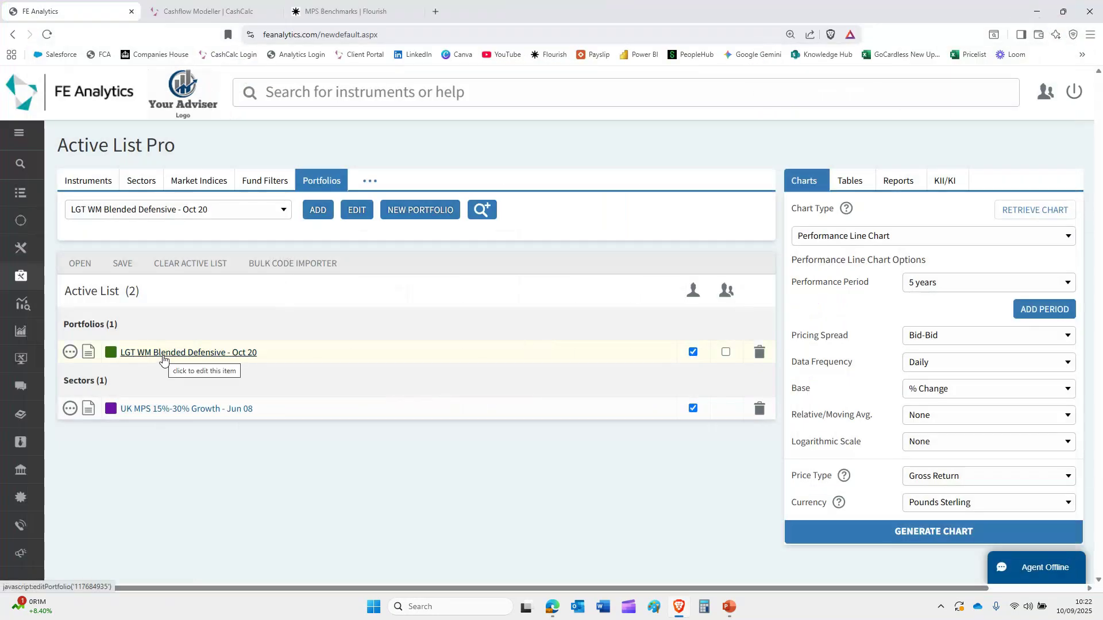
Replace the UK MPS 15%-30% Growth sector in the active list with the client's existing pension portfolio, searching for it by first name.
{"action": "left_click", "coordinate": [760, 409]}
{"action": "left_click", "coordinate": [272, 214]}
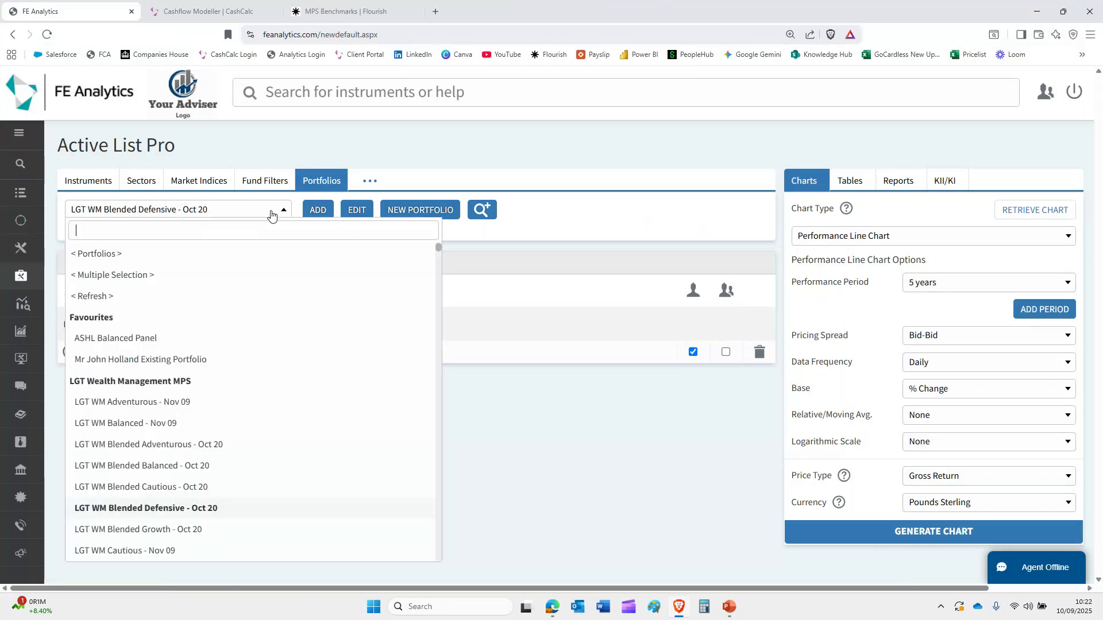
{"action": "type", "text": "keith"}
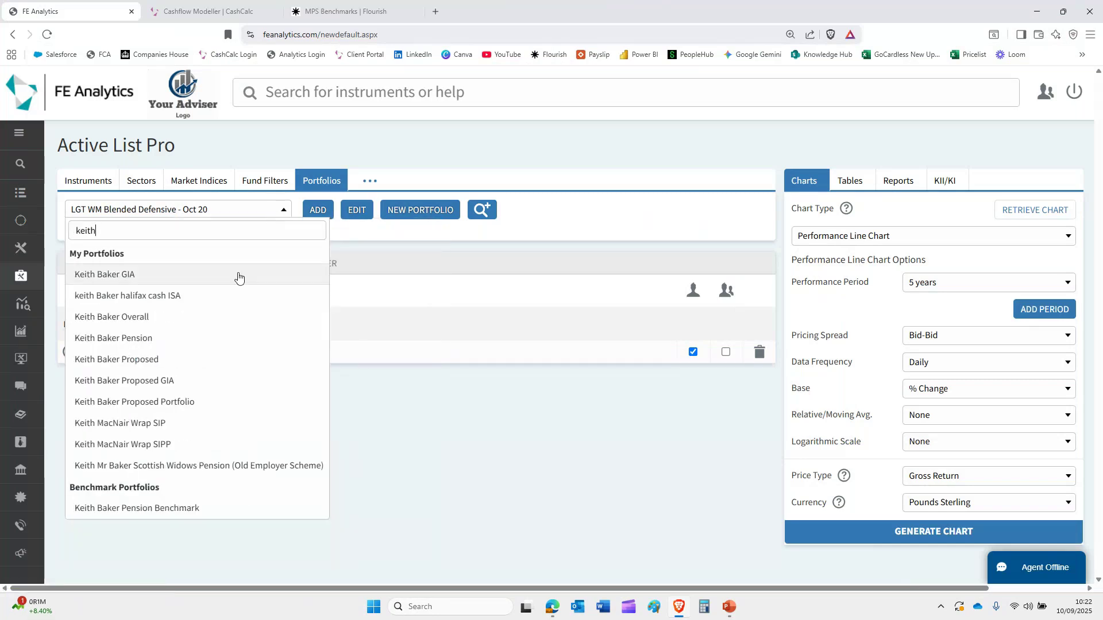
{"action": "left_click", "coordinate": [202, 338]}
{"action": "left_click", "coordinate": [318, 210]}
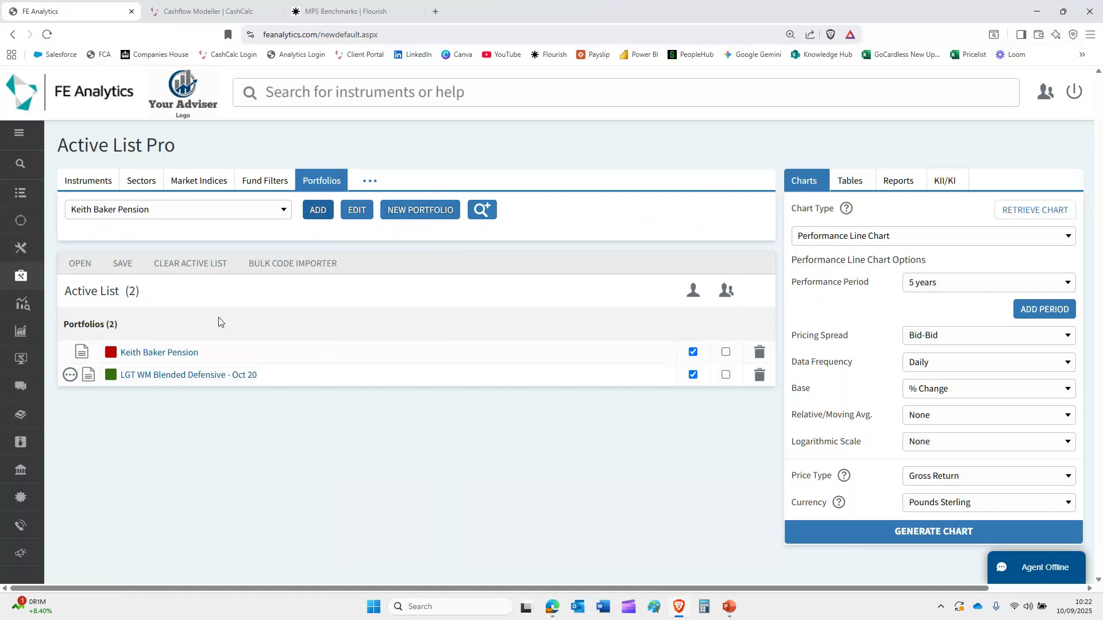
Chart the client's pension portfolio against LGT WM Blended Defensive over 5 years, and close the chart after viewing it.
{"action": "left_click", "coordinate": [881, 538]}
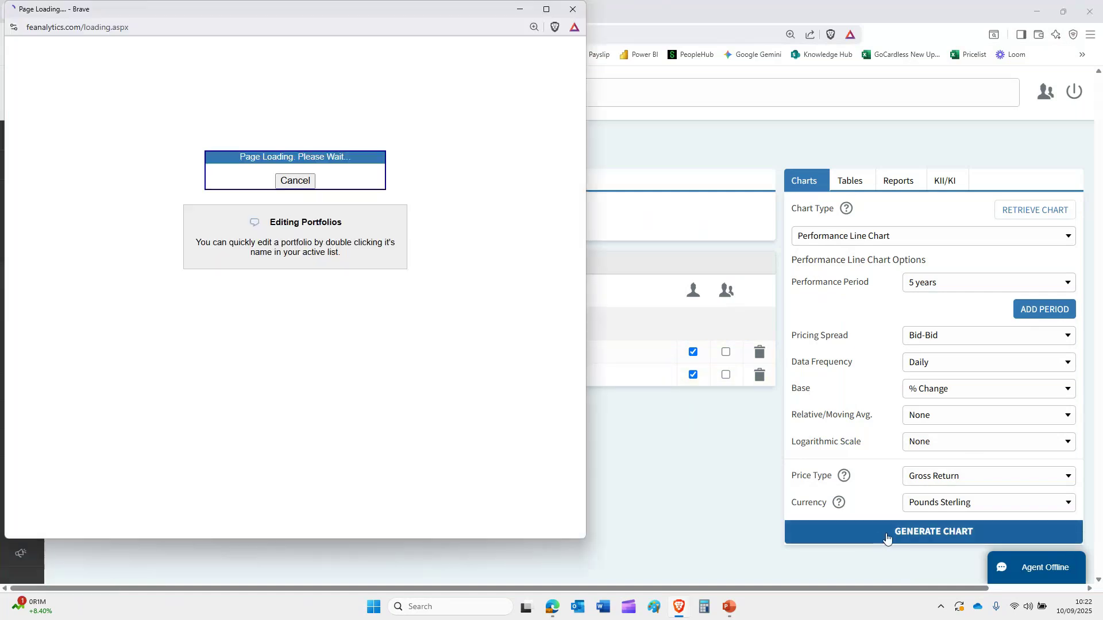
{"action": "left_click", "coordinate": [546, 10]}
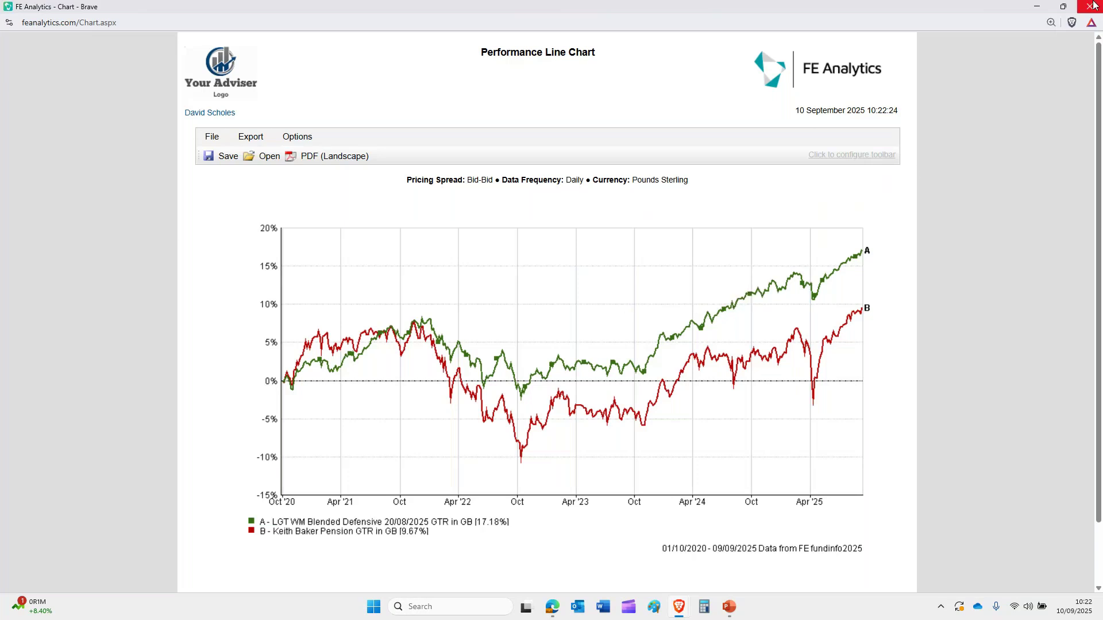
{"action": "left_click", "coordinate": [1093, 5]}
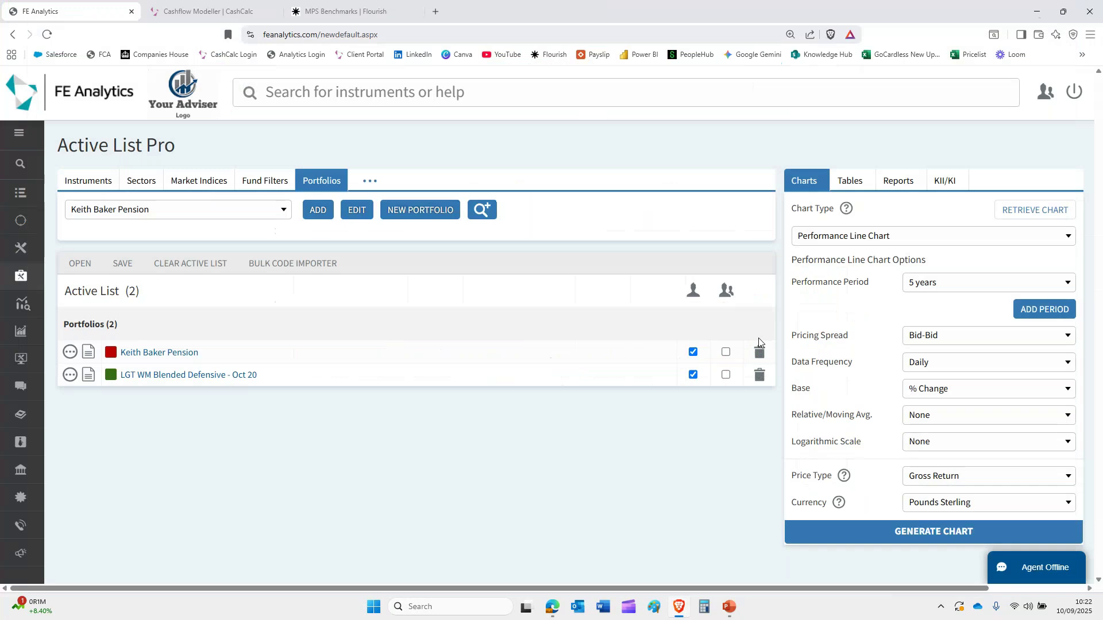
Generate a Portfolio Comparison report of the client's pension against LGT WM Blended Defensive - Oct 20, and review its holdings, performance, volatility and ratios.
{"action": "left_click", "coordinate": [899, 180]}
{"action": "left_click", "coordinate": [952, 243]}
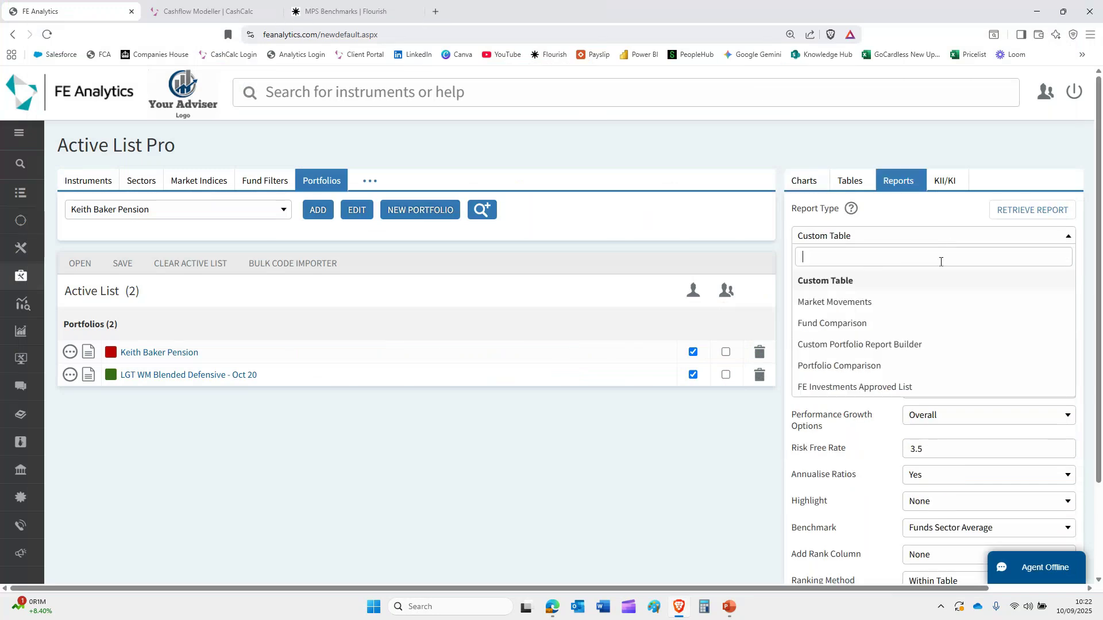
{"action": "left_click", "coordinate": [901, 364]}
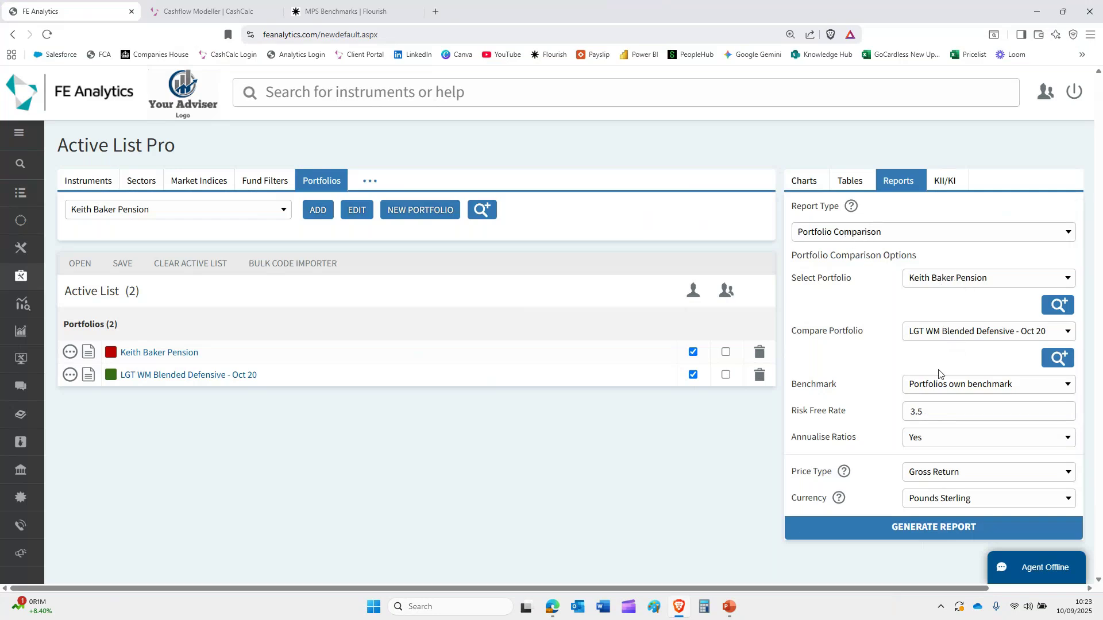
{"action": "left_click", "coordinate": [957, 533]}
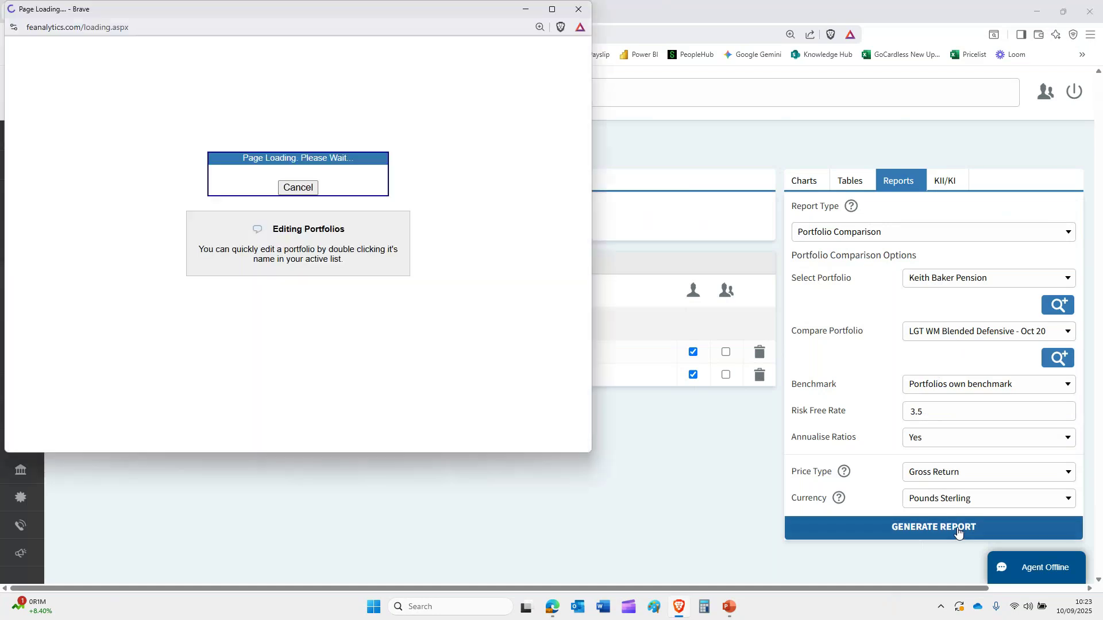
{"action": "left_click", "coordinate": [552, 10]}
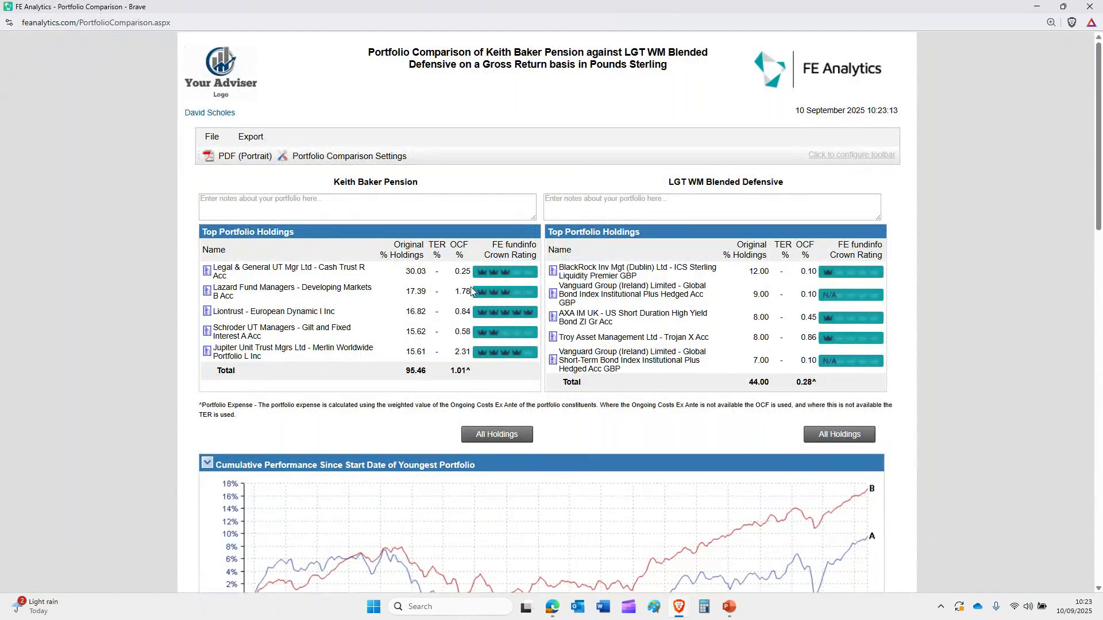
{"action": "scroll", "coordinate": [607, 249], "scroll_direction": "down", "scroll_amount": 5}
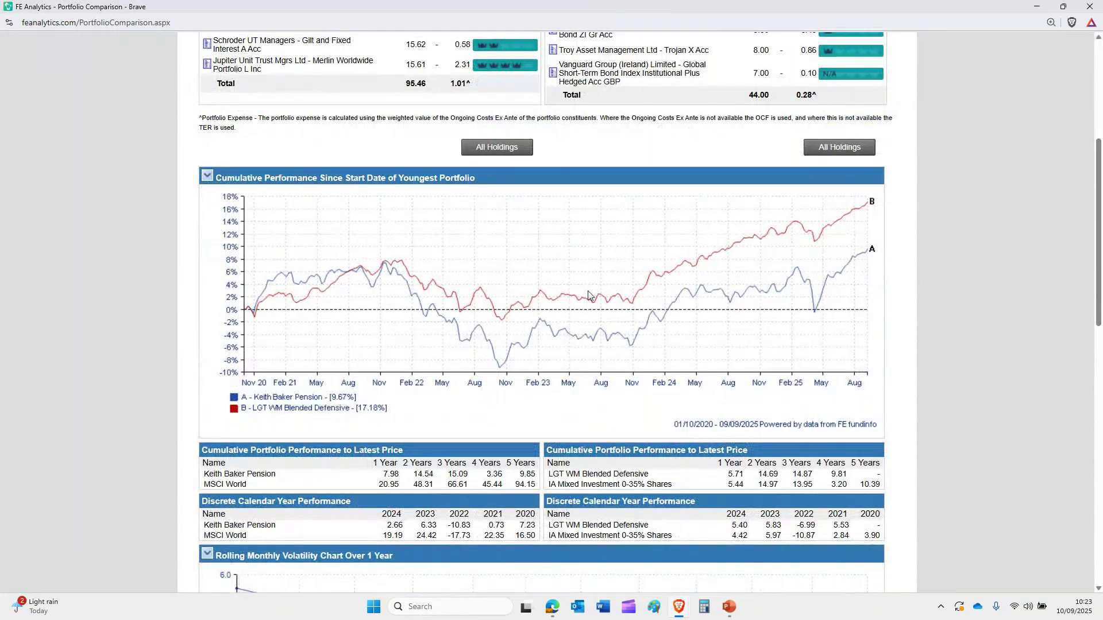
{"action": "scroll", "coordinate": [588, 291], "scroll_direction": "down", "scroll_amount": 3}
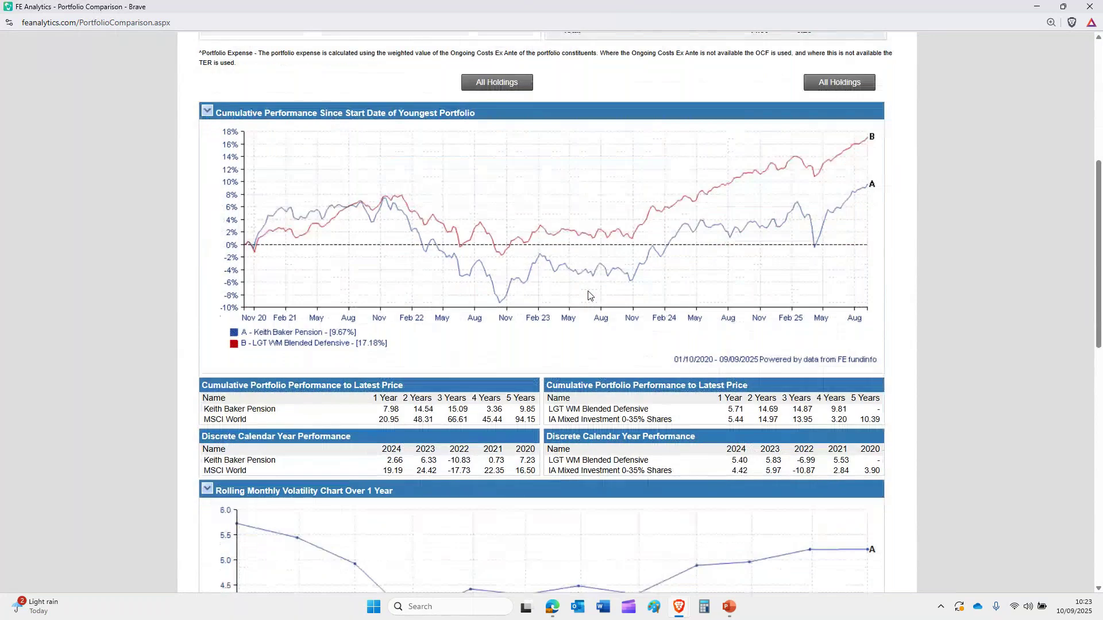
{"action": "scroll", "coordinate": [587, 293], "scroll_direction": "down", "scroll_amount": 2}
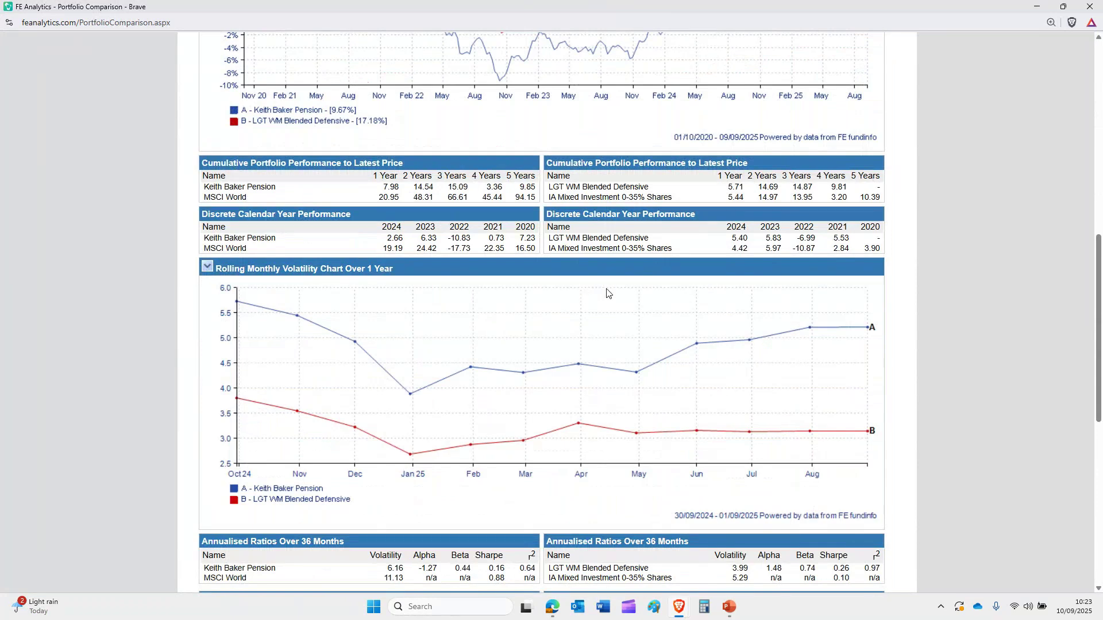
{"action": "scroll", "coordinate": [607, 293], "scroll_direction": "down", "scroll_amount": 1}
{"action": "scroll", "coordinate": [606, 293], "scroll_direction": "down", "scroll_amount": 3}
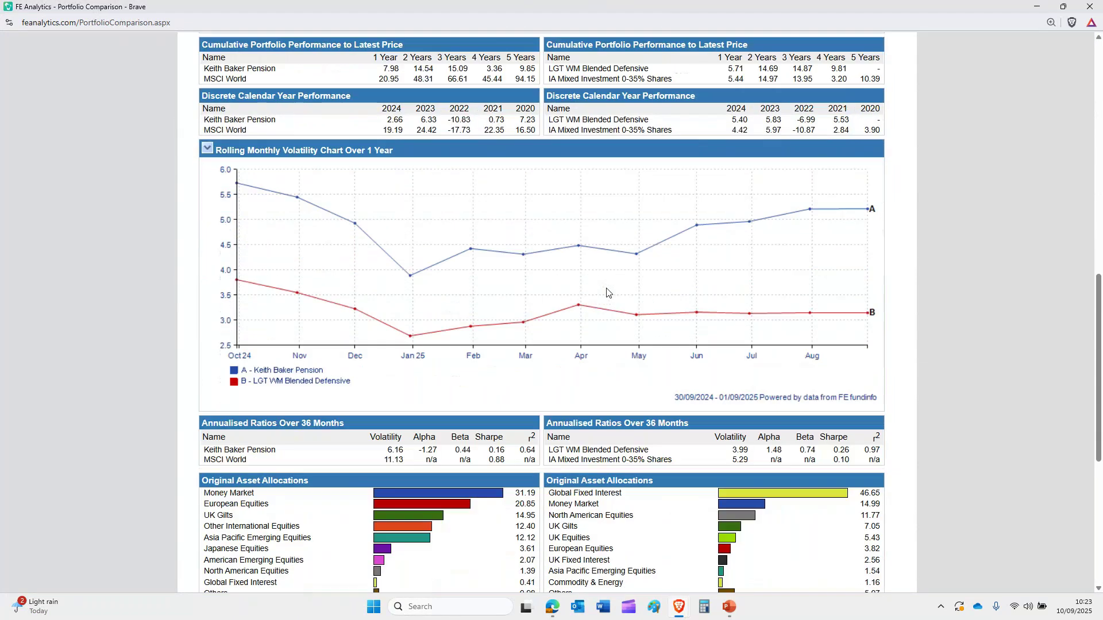
Review the asset, region and sector allocations in the Portfolio Comparison report, return to its beginning, and close the report.
{"action": "scroll", "coordinate": [608, 292], "scroll_direction": "down", "scroll_amount": 3}
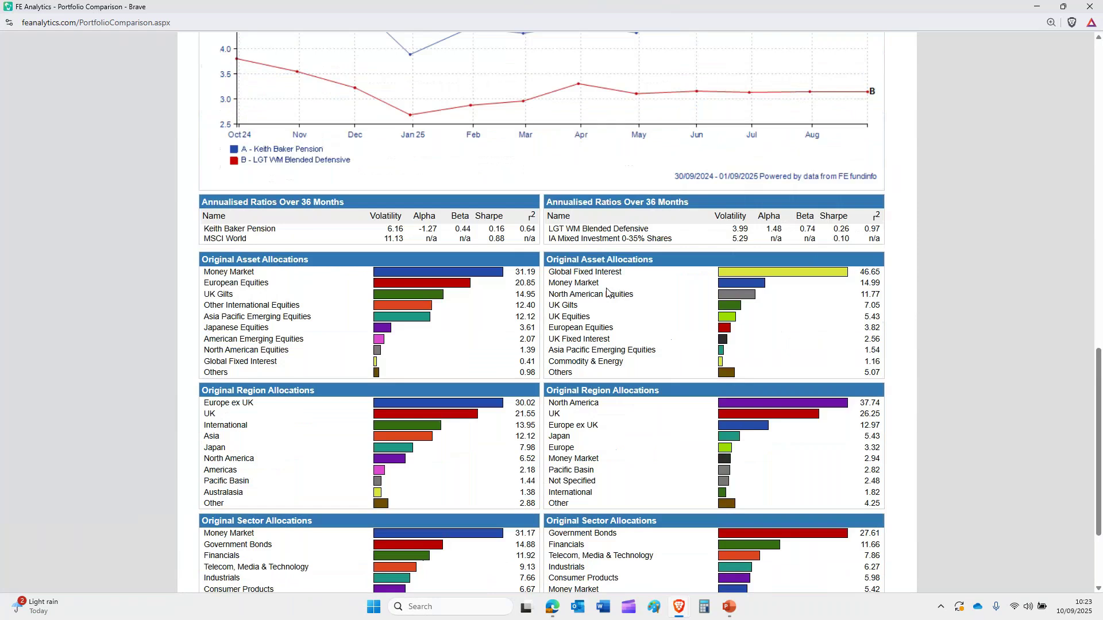
{"action": "scroll", "coordinate": [667, 274], "scroll_direction": "down", "scroll_amount": 1}
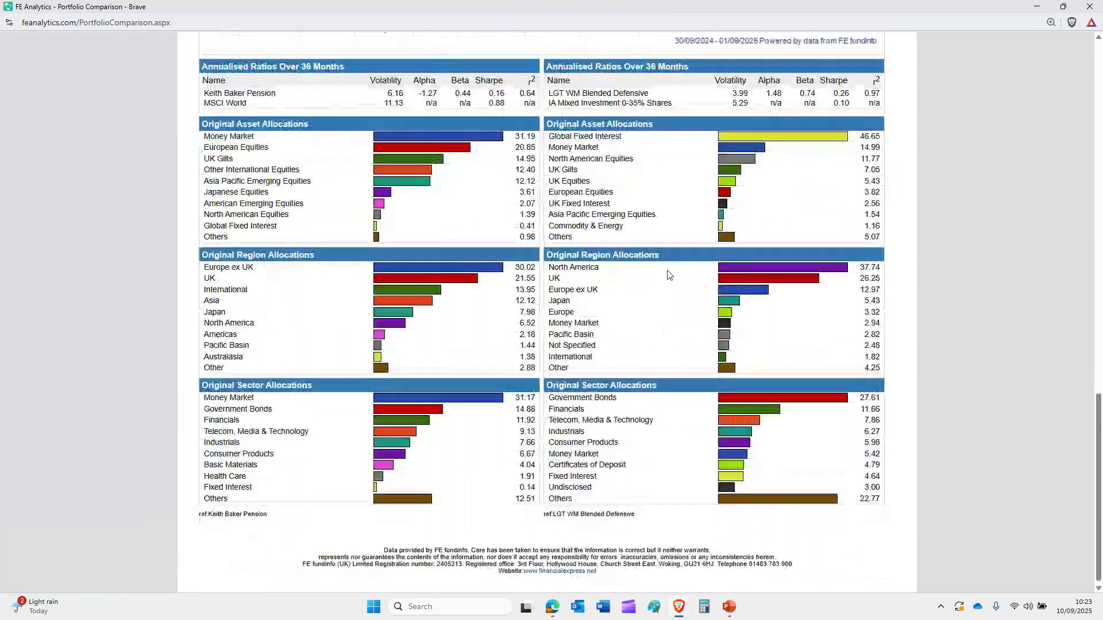
{"action": "scroll", "coordinate": [667, 274], "scroll_direction": "up", "scroll_amount": 8}
{"action": "scroll", "coordinate": [666, 274], "scroll_direction": "up", "scroll_amount": 10}
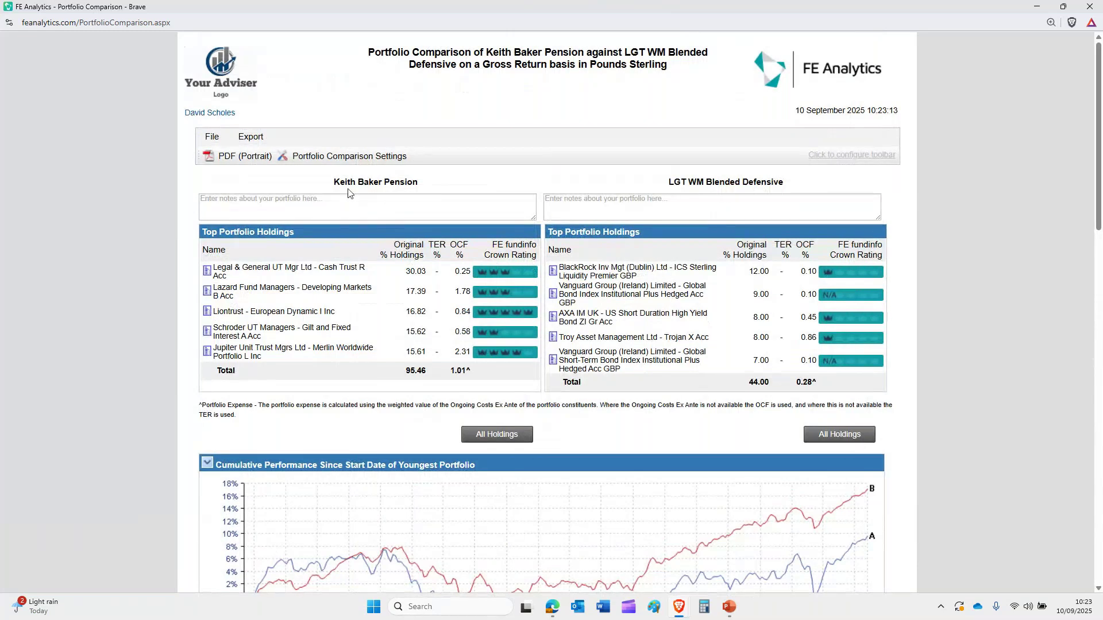
{"action": "left_click_drag", "start_coordinate": [333, 183], "coordinate": [413, 182]}
{"action": "left_click", "coordinate": [1090, 6]}
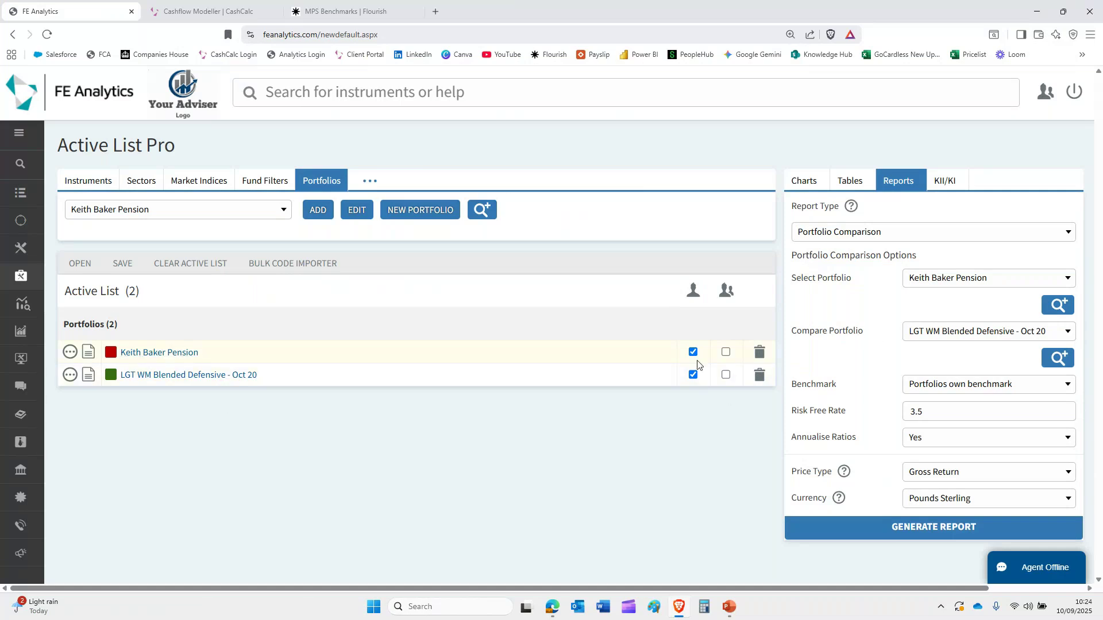
{"action": "mouse_move", "coordinate": [39, 294]}
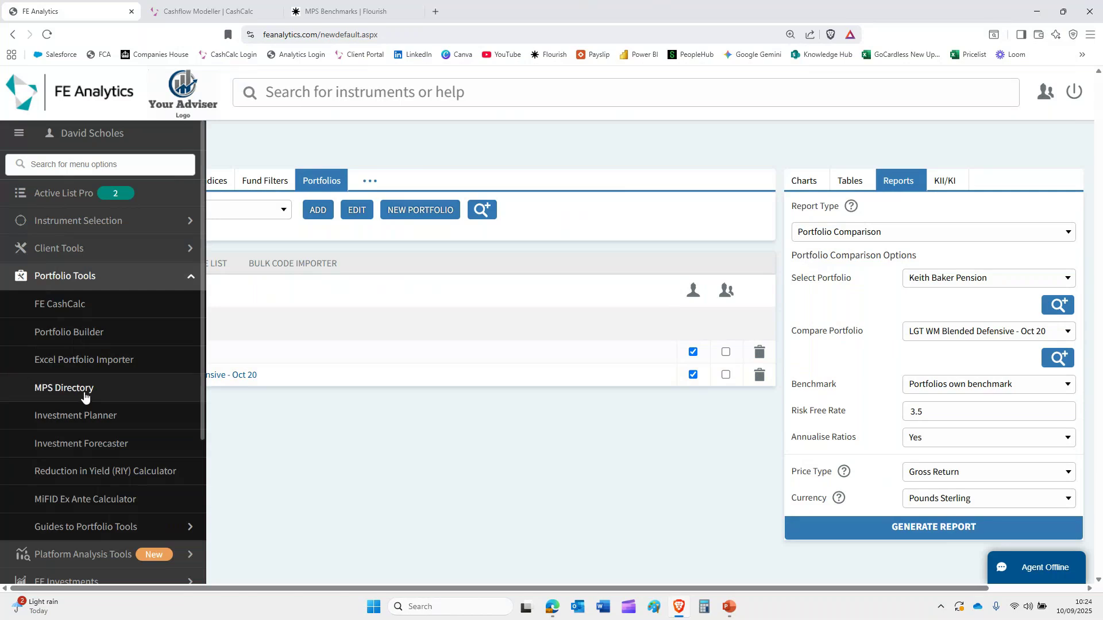
{"action": "left_click", "coordinate": [81, 280]}
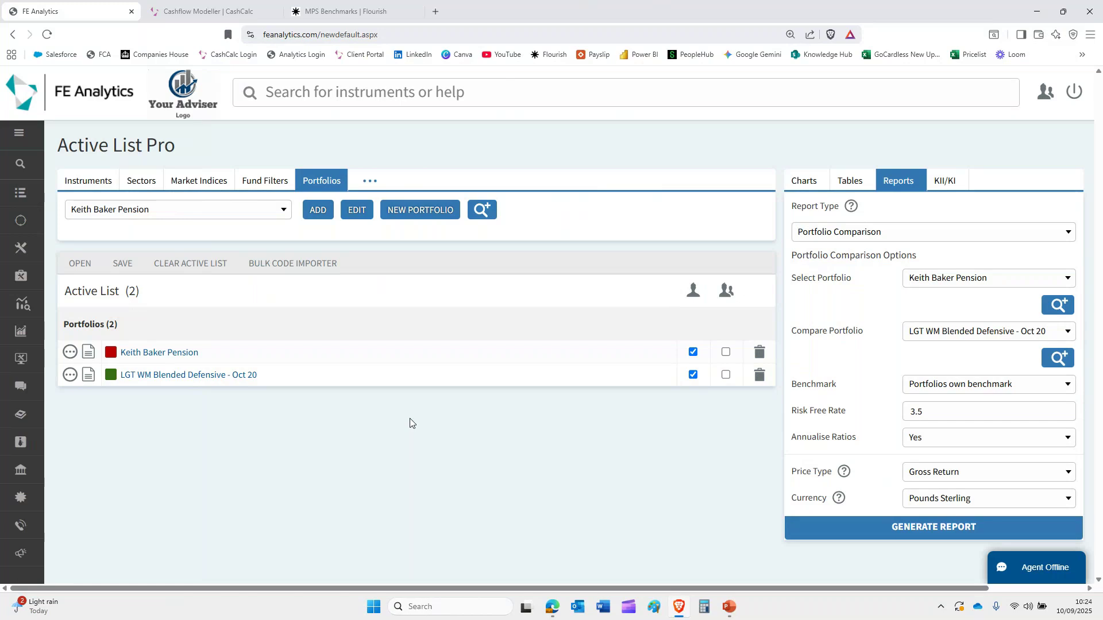
Open LGT WM Blended Defensive in Portfolio Builder, set its FE CashCalc export to Both template types, and close the builder.
{"action": "left_click", "coordinate": [191, 381]}
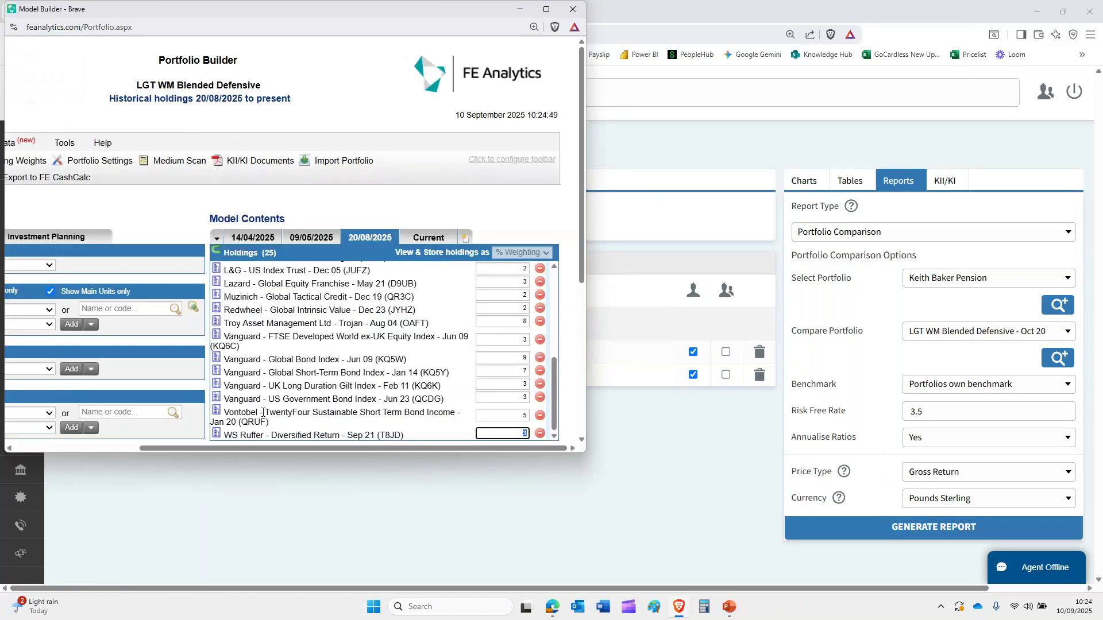
{"action": "left_click_drag", "start_coordinate": [268, 443], "coordinate": [97, 395]}
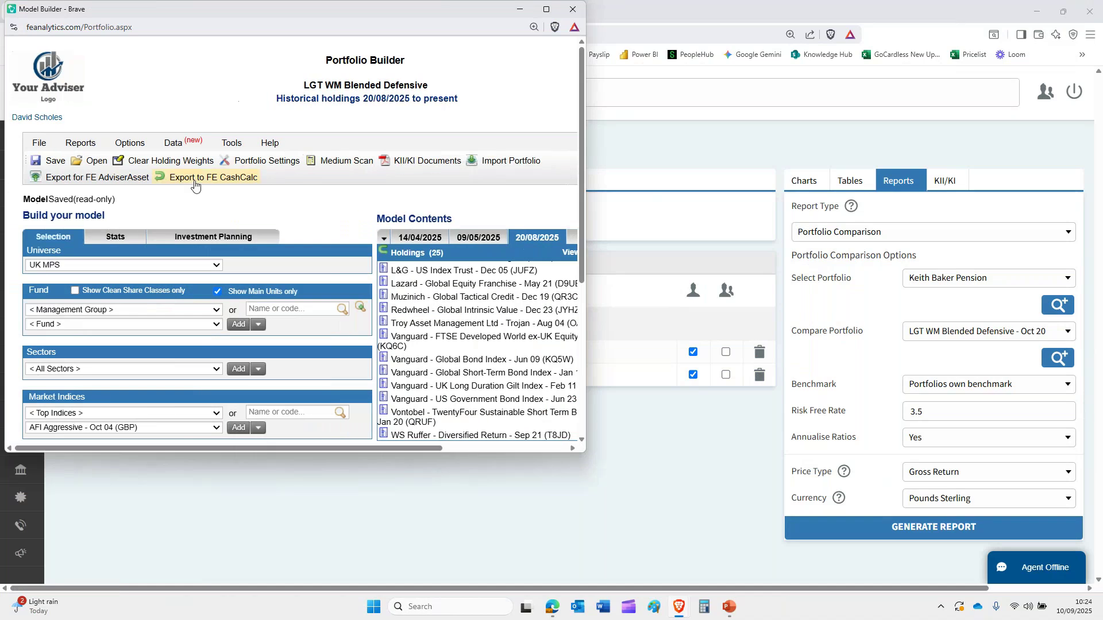
{"action": "left_click", "coordinate": [199, 179]}
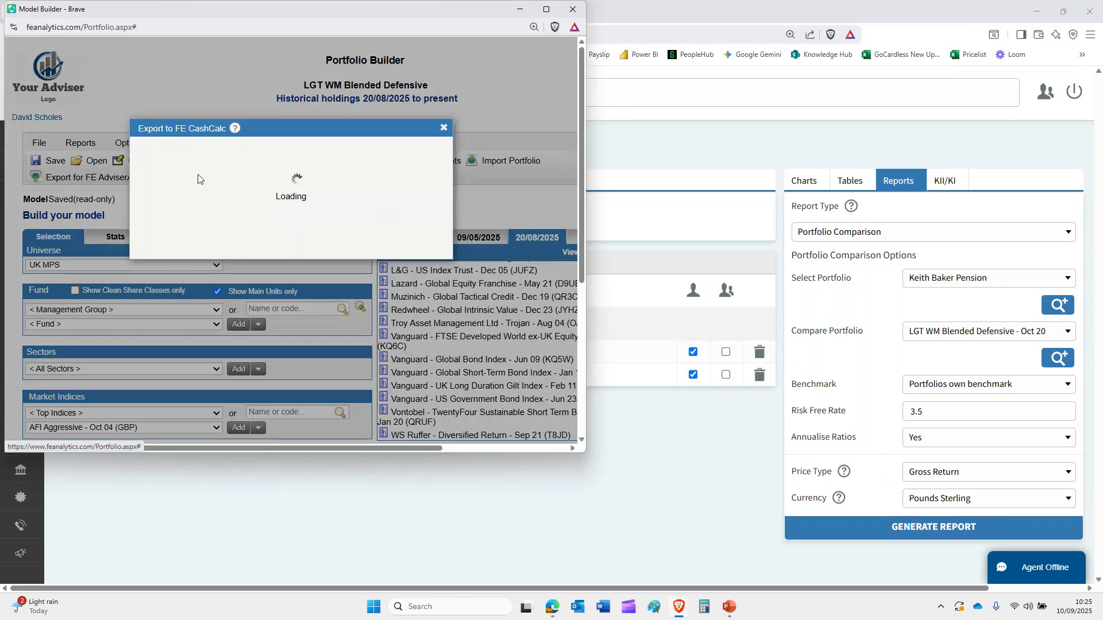
{"action": "left_click", "coordinate": [282, 156]}
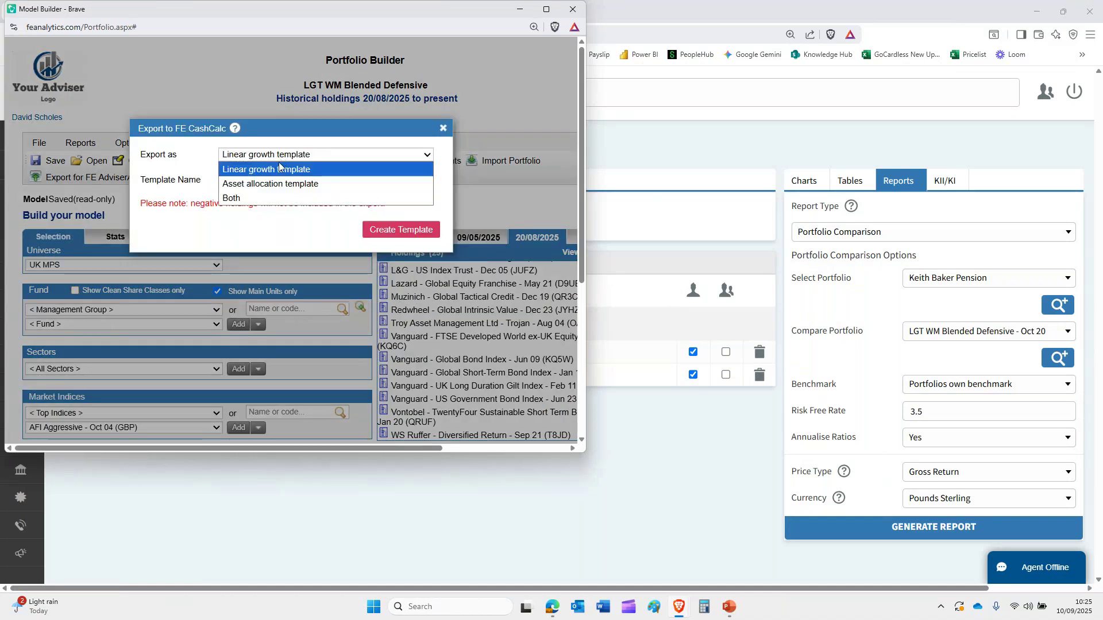
{"action": "left_click", "coordinate": [268, 199]}
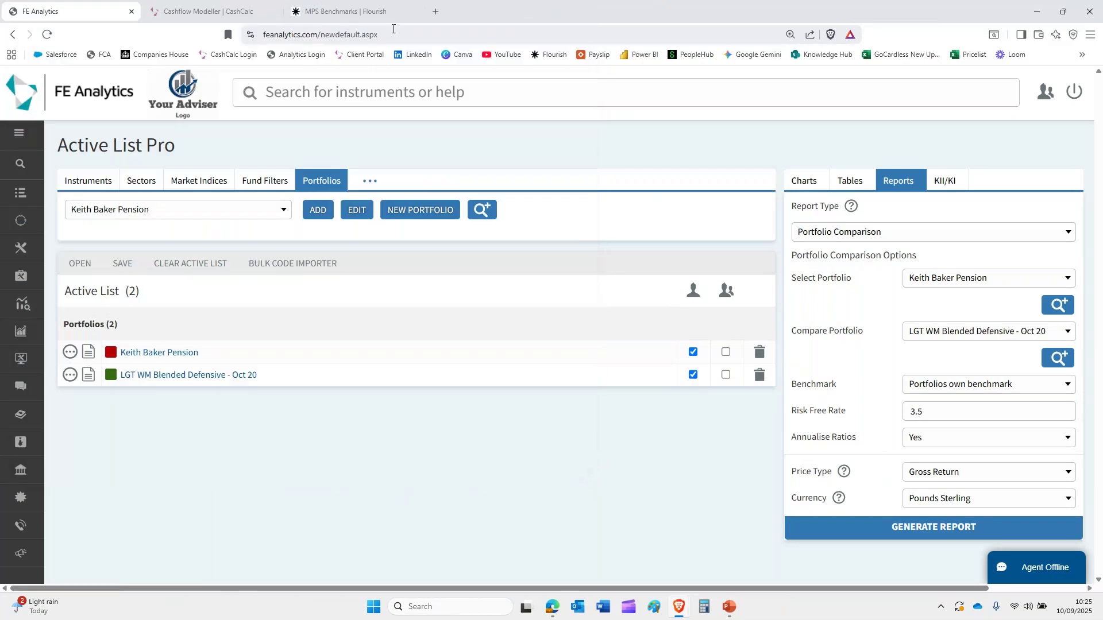
{"action": "left_click", "coordinate": [572, 9]}
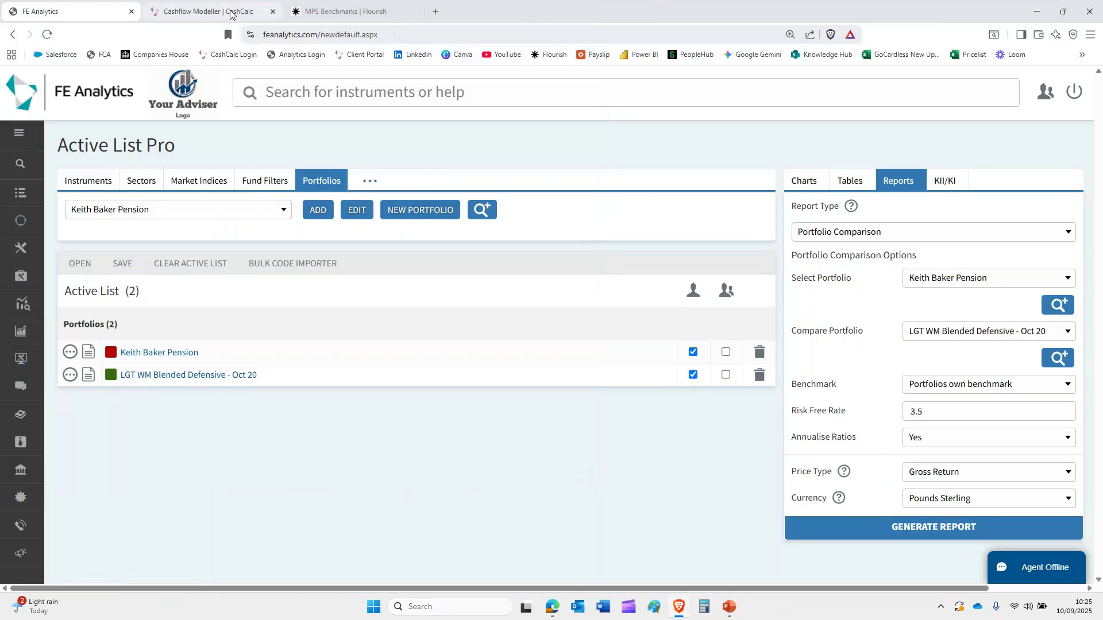
Switch to CashCalc and examine the Proposed Solution's pension growth rate and its total savings over time.
{"action": "left_click", "coordinate": [231, 12]}
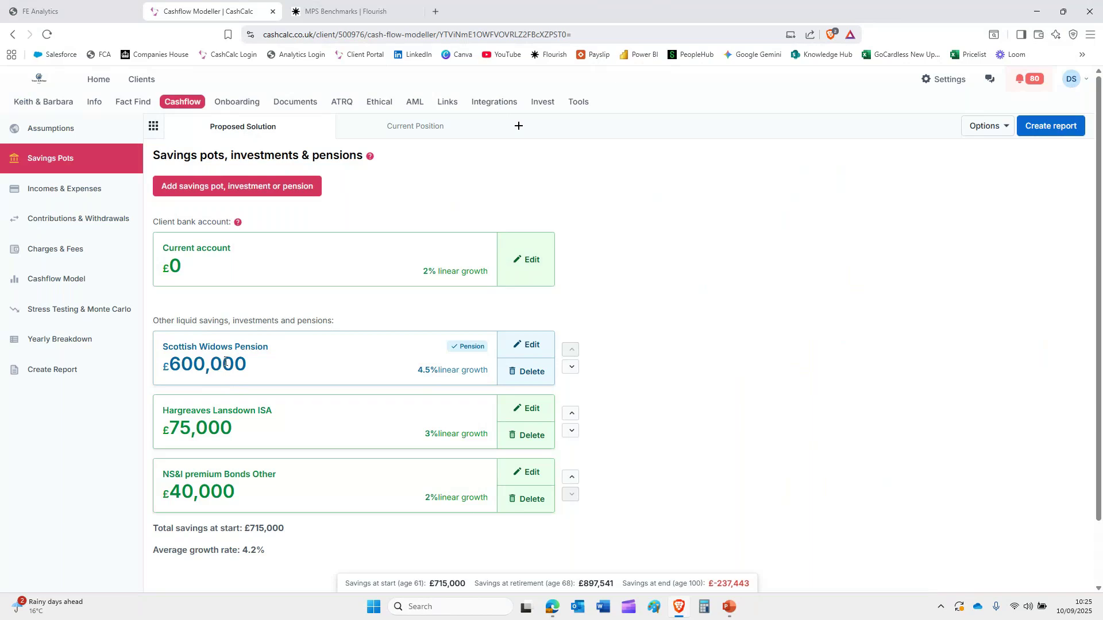
{"action": "mouse_move", "coordinate": [423, 369]}
{"action": "left_mouse_down"}
{"action": "mouse_move", "coordinate": [431, 375]}
{"action": "mouse_move", "coordinate": [427, 365]}
{"action": "left_mouse_up"}
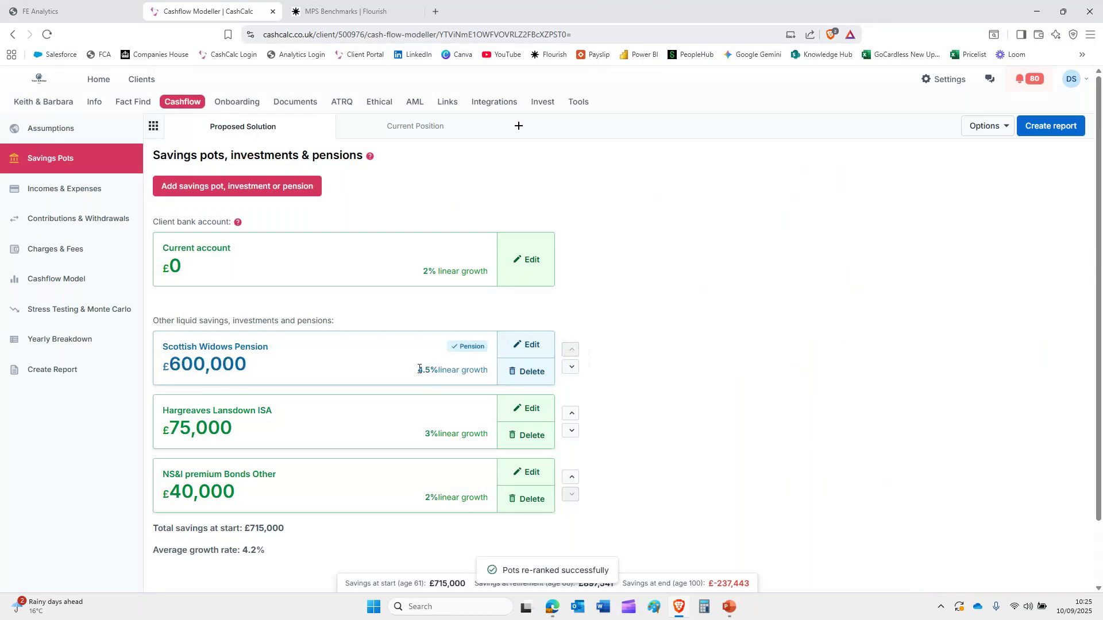
{"action": "left_click", "coordinate": [61, 279]}
{"action": "mouse_move", "coordinate": [284, 285]}
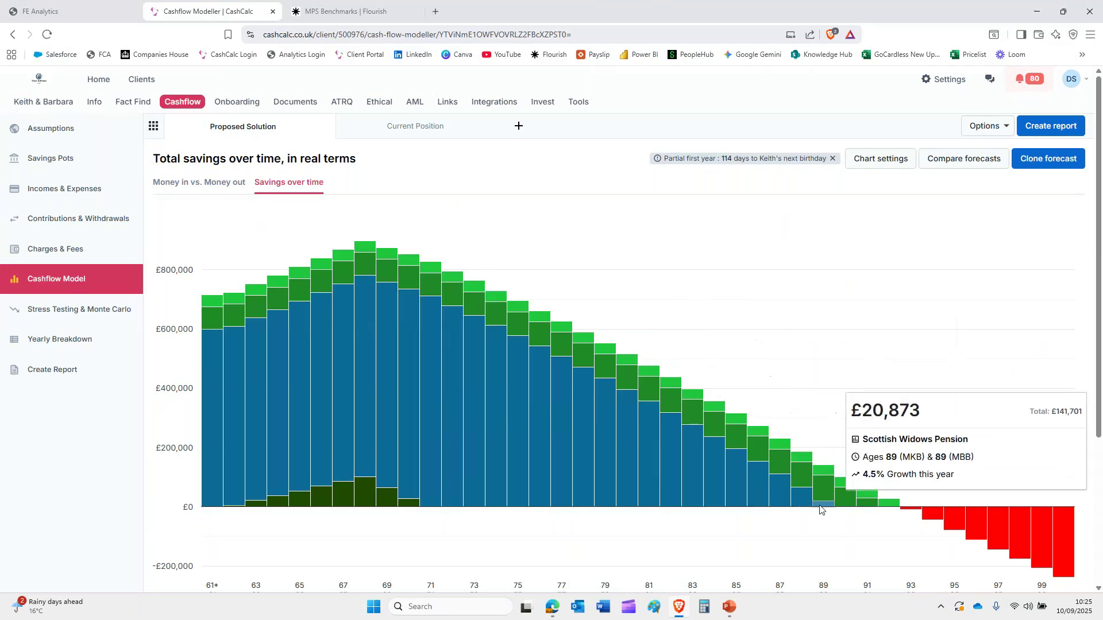
Change the Scottish Widows Pension's investment return format to Template using LGT WM Blended Defensive, and update the pension.
{"action": "left_click", "coordinate": [59, 160]}
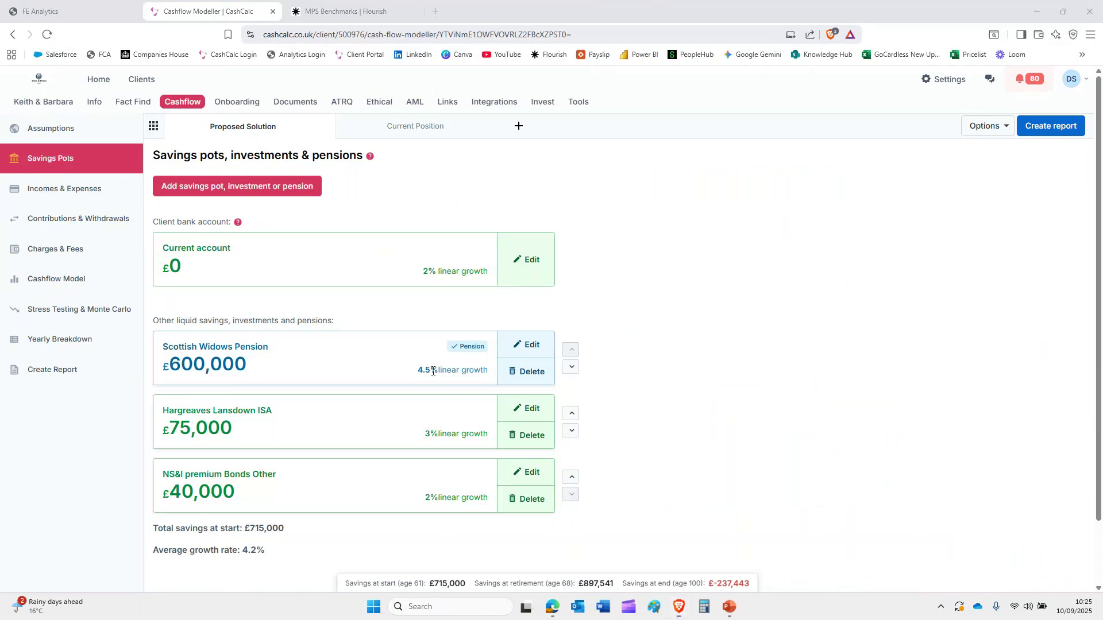
{"action": "key", "text": "super"}
{"action": "key", "text": "super"}
{"action": "left_click", "coordinate": [532, 345]}
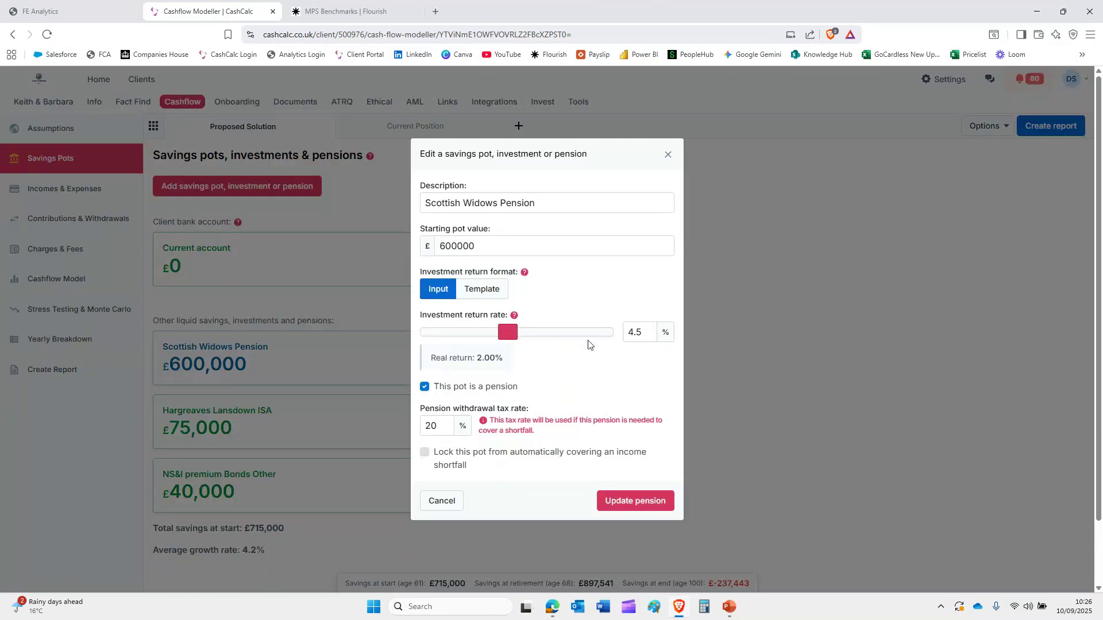
{"action": "double_click", "coordinate": [623, 335]}
{"action": "left_click", "coordinate": [486, 295]}
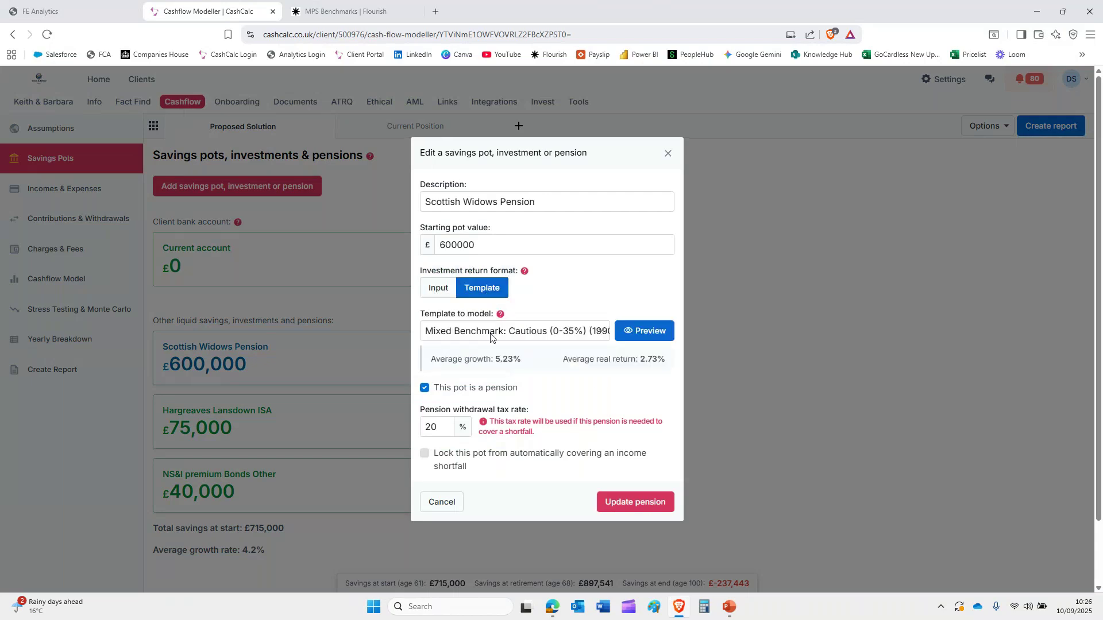
{"action": "left_click", "coordinate": [488, 332]}
{"action": "type", "text": "lgt"}
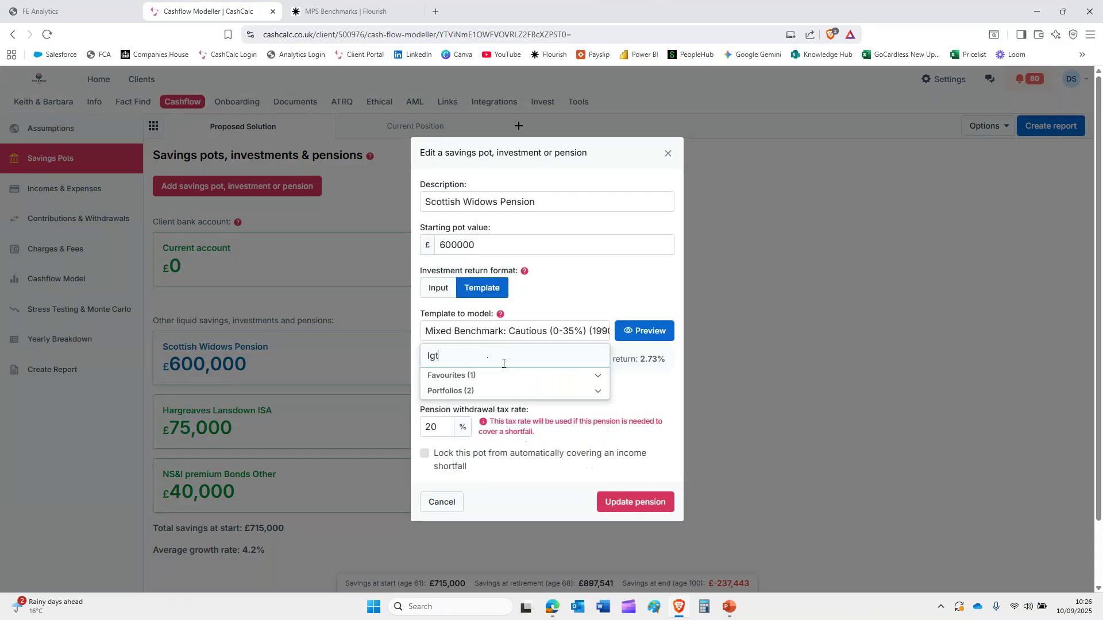
{"action": "left_click", "coordinate": [504, 392]}
{"action": "left_click", "coordinate": [510, 437]}
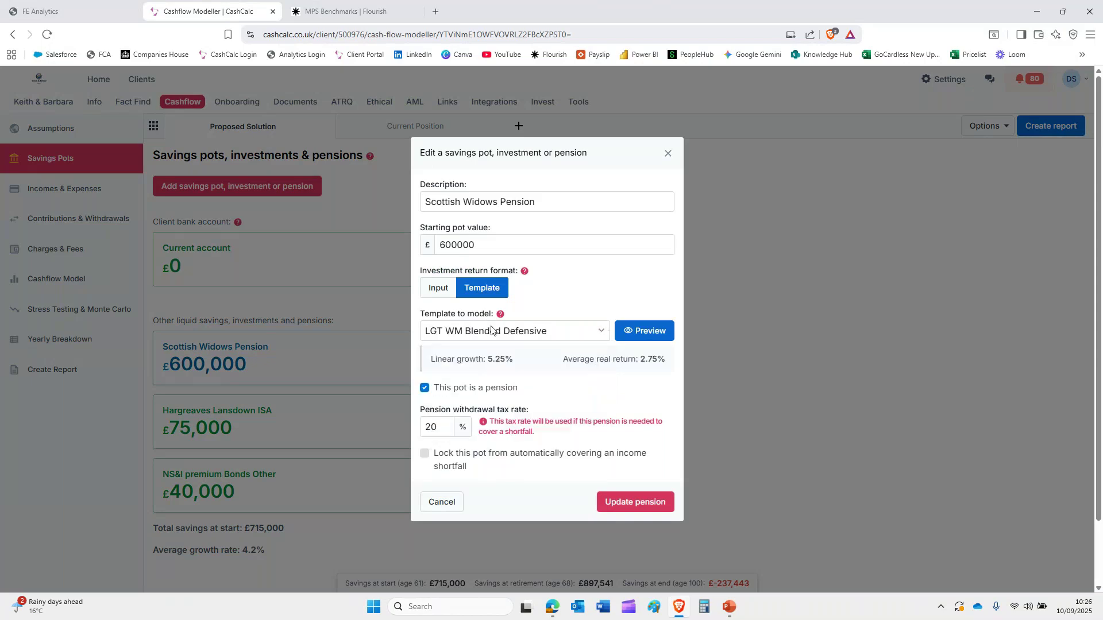
{"action": "left_click", "coordinate": [633, 505]}
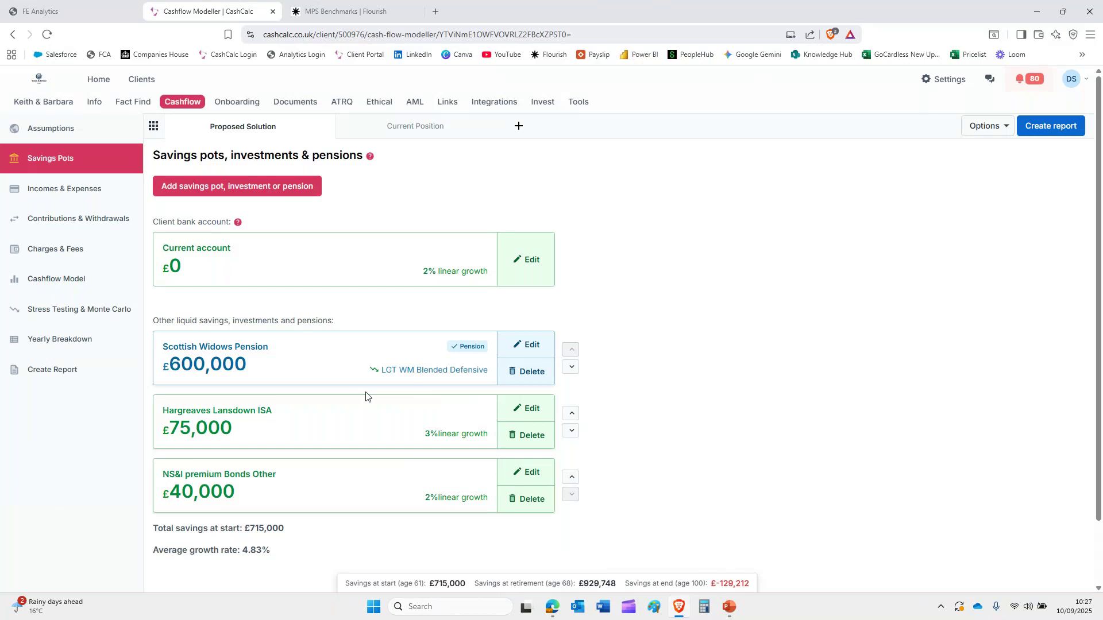
Check the linear growth rate of the Scottish Widows Pension's template, and close the pension details without changes.
{"action": "left_click", "coordinate": [534, 343]}
{"action": "left_click_drag", "start_coordinate": [507, 359], "coordinate": [488, 360]}
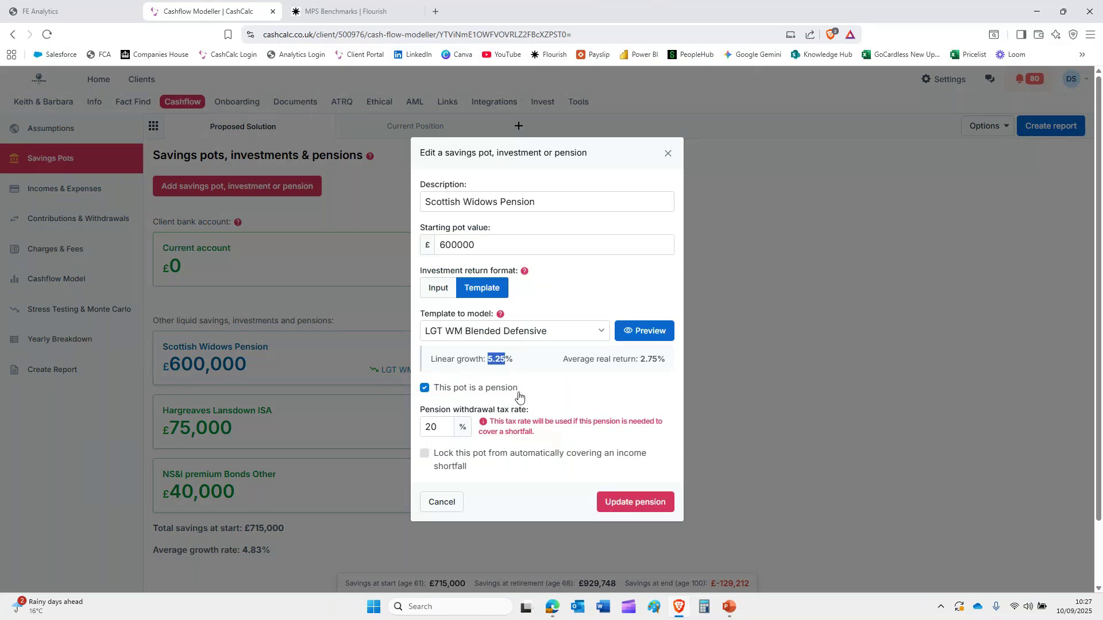
{"action": "left_click", "coordinate": [668, 154]}
View the Proposed Solution's cashflow model to see how long the total savings last.
{"action": "left_click", "coordinate": [47, 290]}
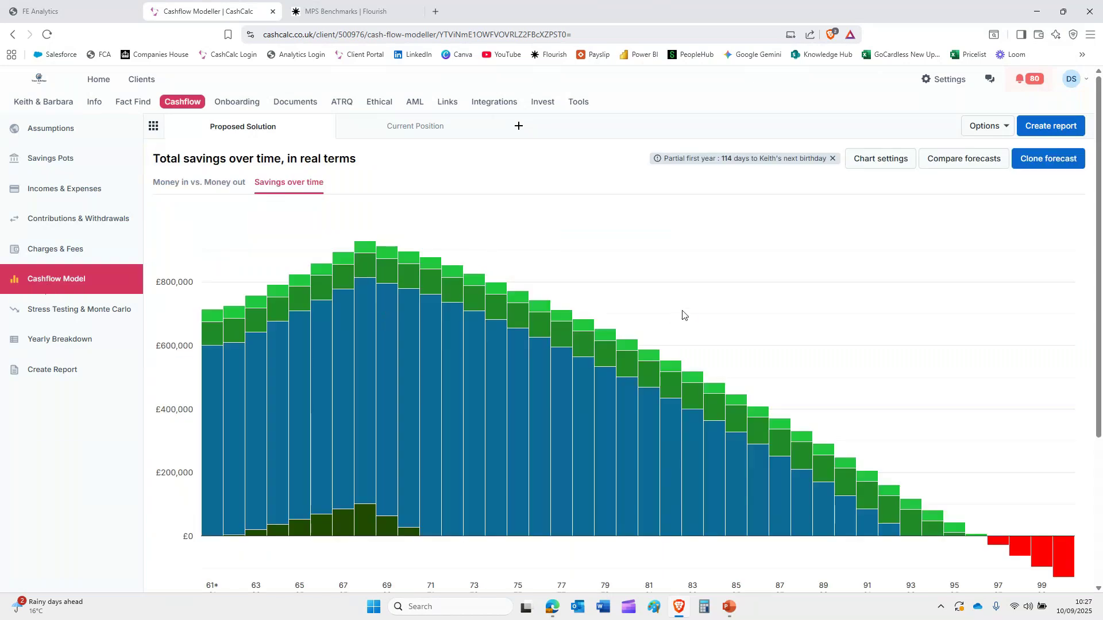
{"action": "scroll", "coordinate": [684, 313], "scroll_direction": "down", "scroll_amount": 1}
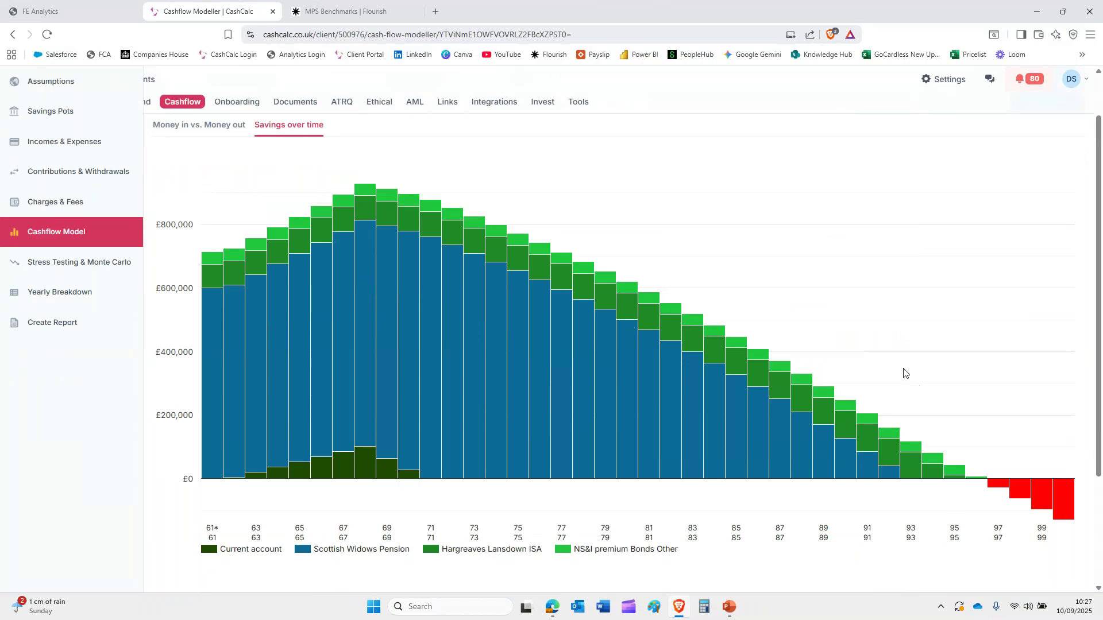
{"action": "scroll", "coordinate": [756, 310], "scroll_direction": "up", "scroll_amount": 1}
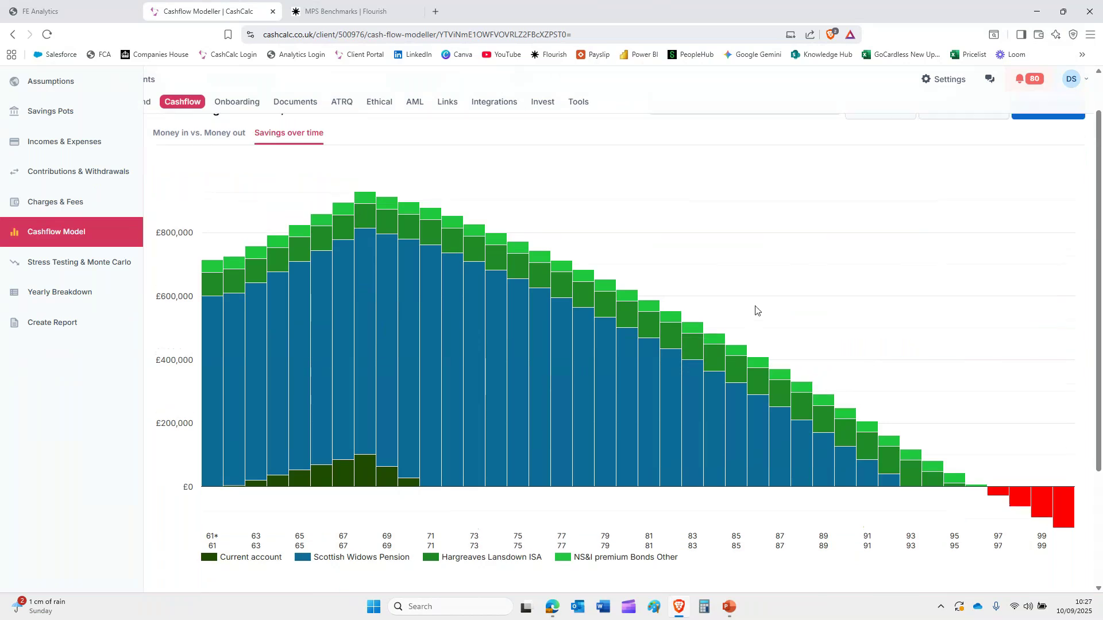
{"action": "scroll", "coordinate": [756, 310], "scroll_direction": "up", "scroll_amount": 2}
Check the Current Position forecast's savings pots and cashflow, compare it with the Proposed Solution forecast, and close the comparison.
{"action": "left_click", "coordinate": [434, 131]}
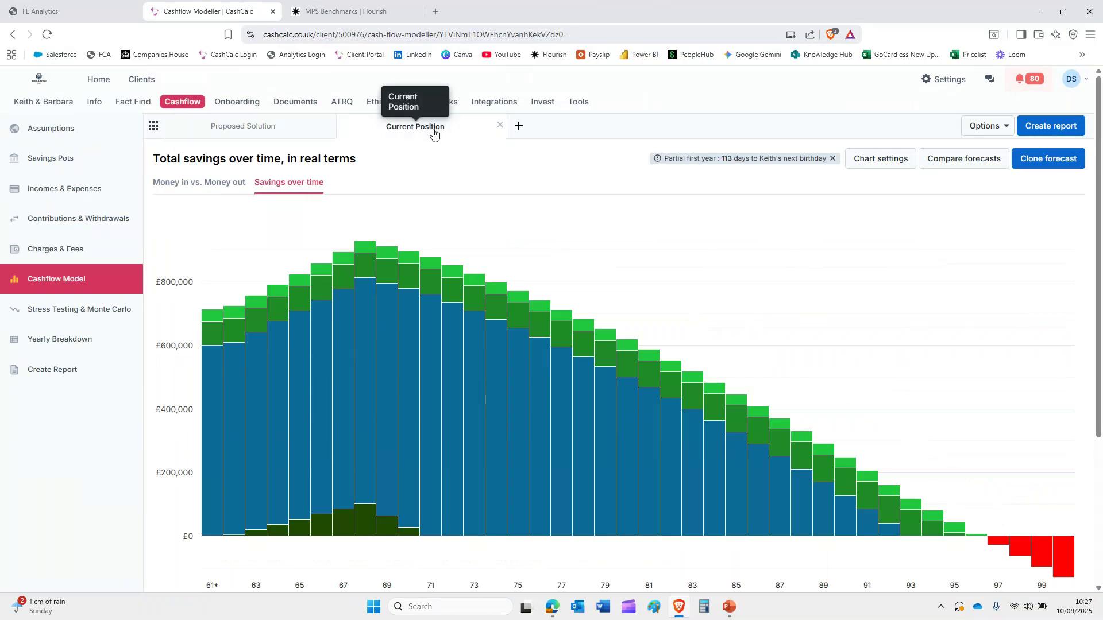
{"action": "left_click", "coordinate": [88, 165]}
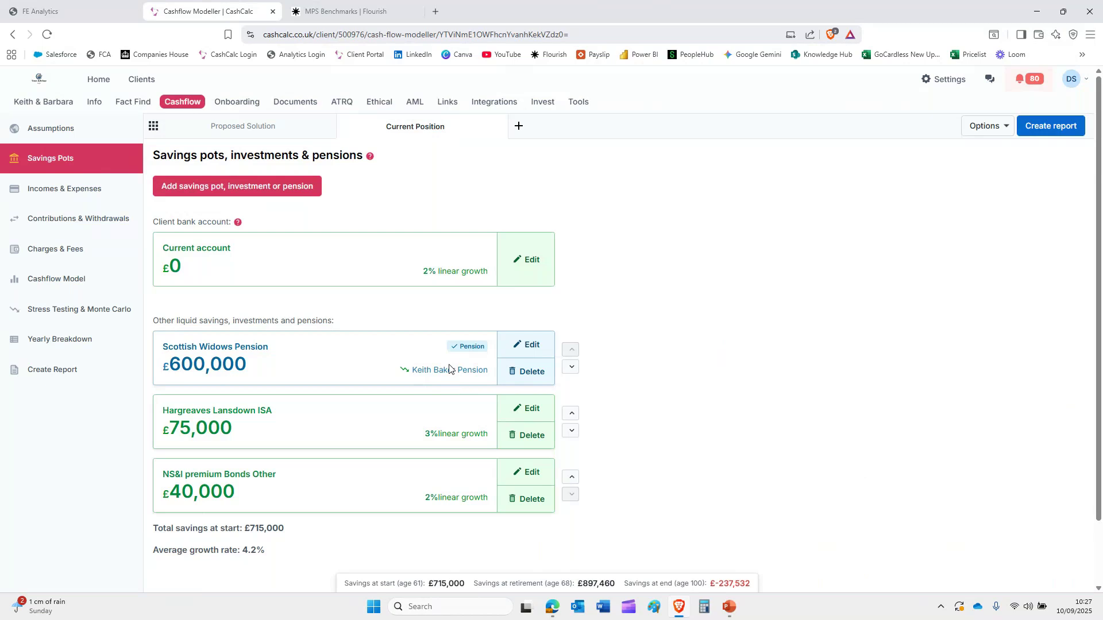
{"action": "left_click", "coordinate": [106, 280]}
{"action": "left_click", "coordinate": [1006, 135]}
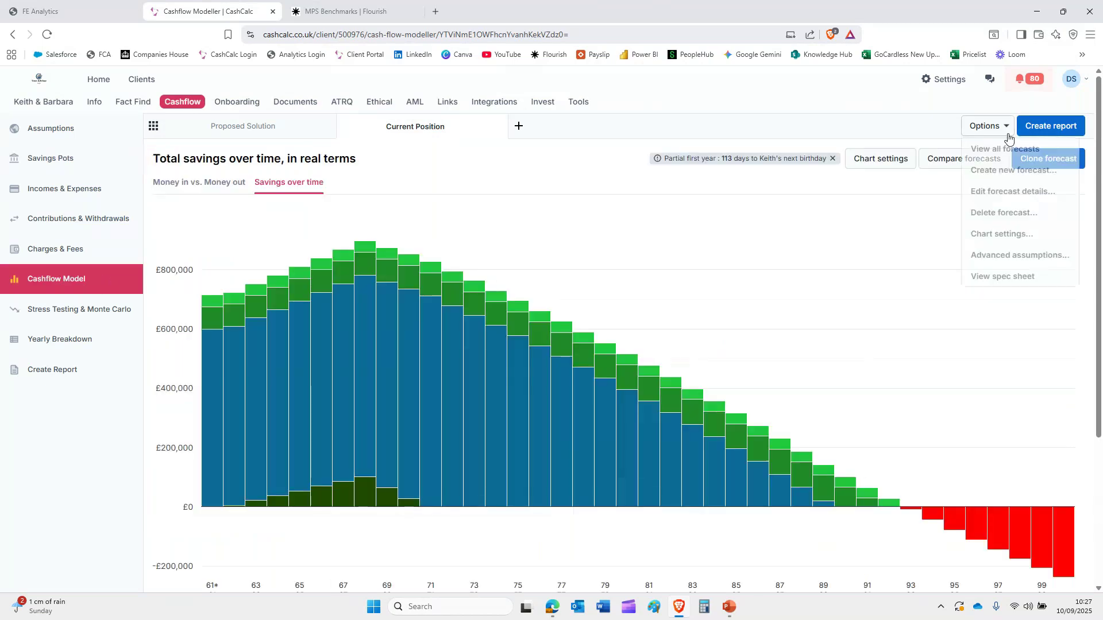
{"action": "left_click", "coordinate": [945, 165]}
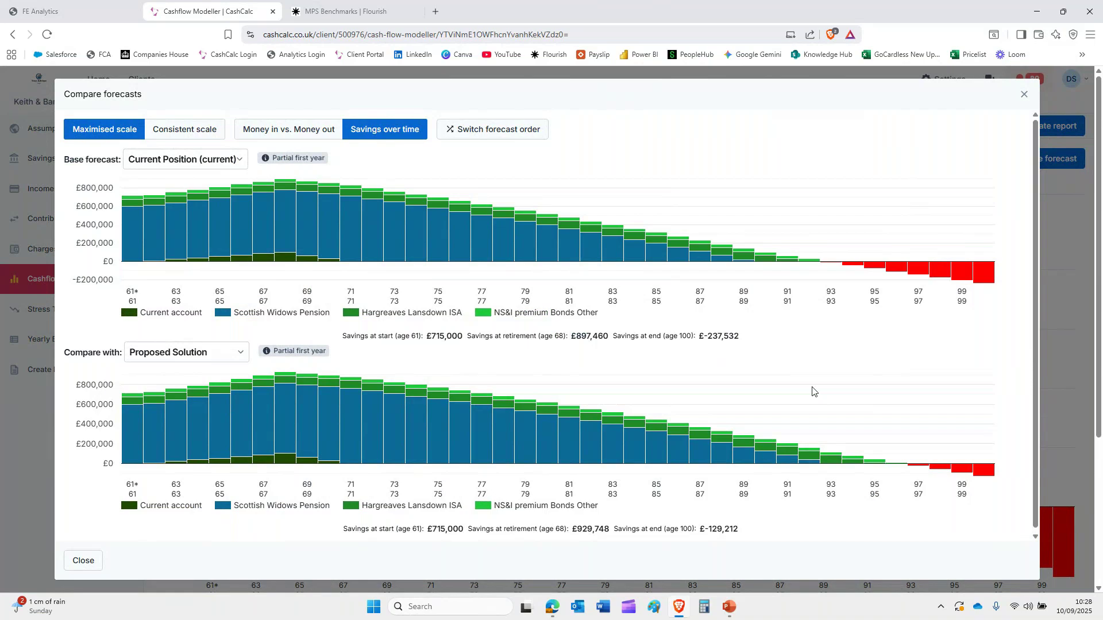
{"action": "left_click", "coordinate": [1024, 94]}
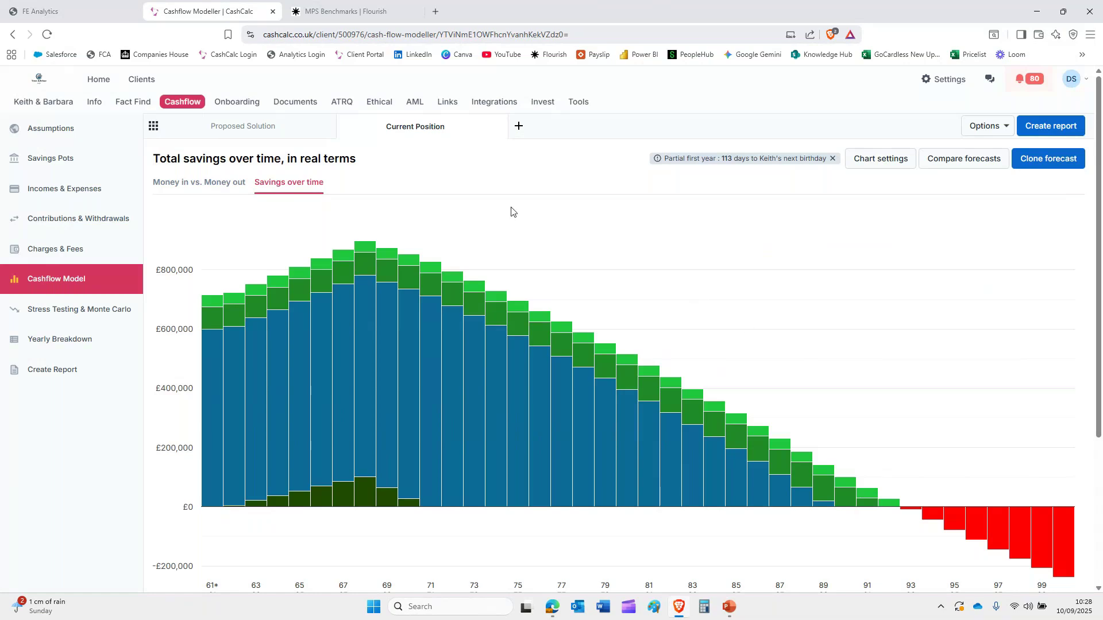
Review the Proposed Solution's total savings over time, and open a new Monte Carlo simulation for its Scottish Widows Pension.
{"action": "left_click", "coordinate": [234, 131]}
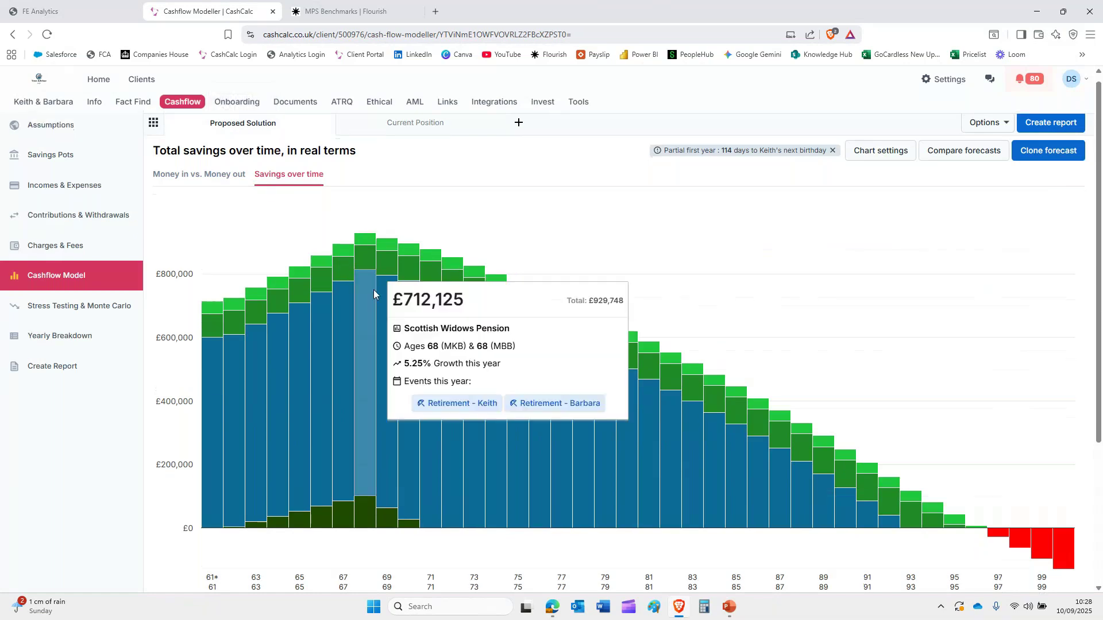
{"action": "scroll", "coordinate": [374, 290], "scroll_direction": "down", "scroll_amount": 1}
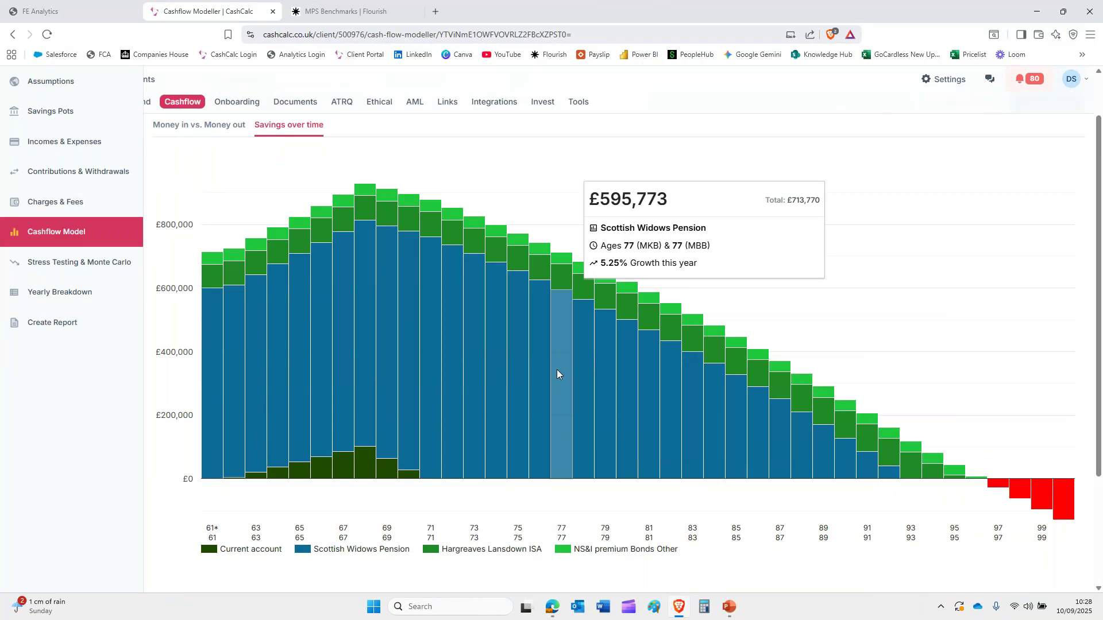
{"action": "left_click", "coordinate": [74, 263]}
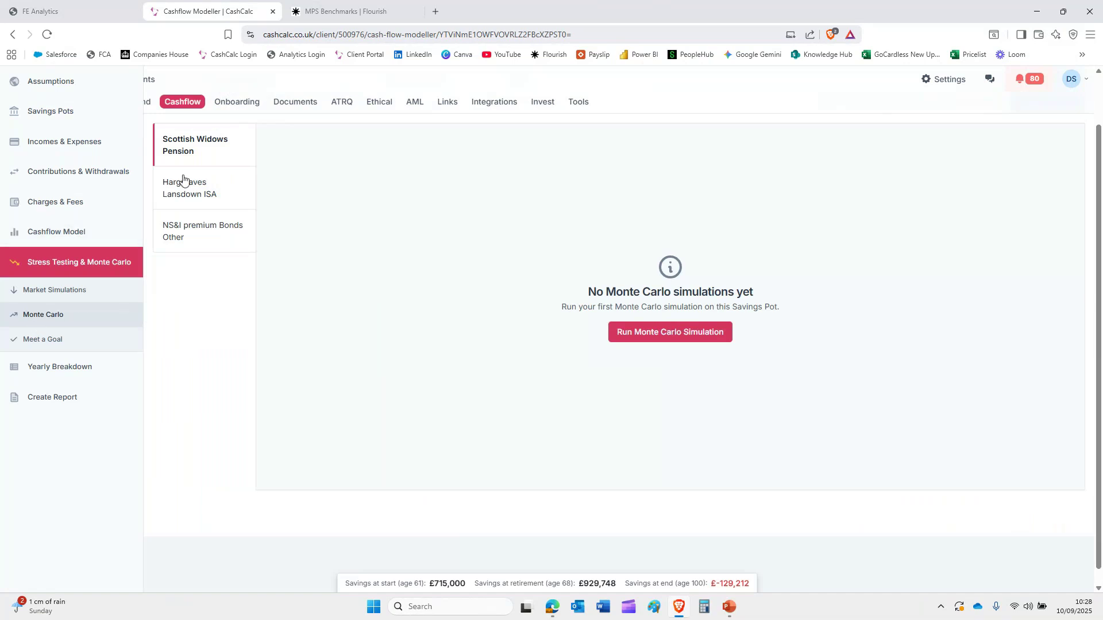
{"action": "left_click", "coordinate": [683, 339]}
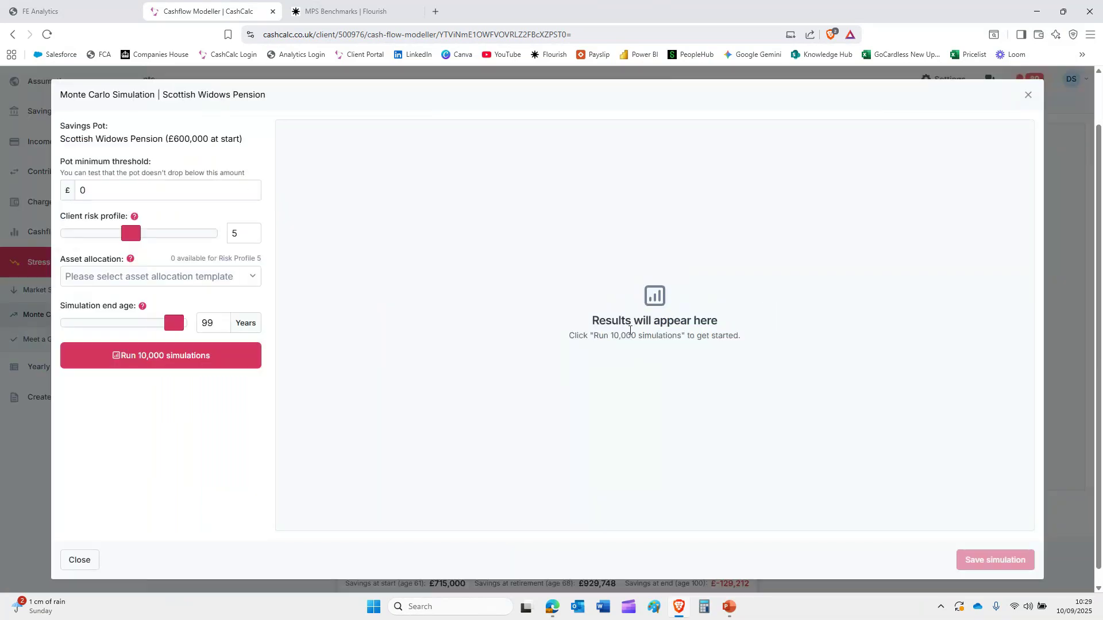
Run 10,000 Monte Carlo simulations with client risk profile 2, the LGT WM Blended Defensive asset allocation and simulation end age 92.
{"action": "left_click_drag", "start_coordinate": [132, 237], "coordinate": [88, 231]}
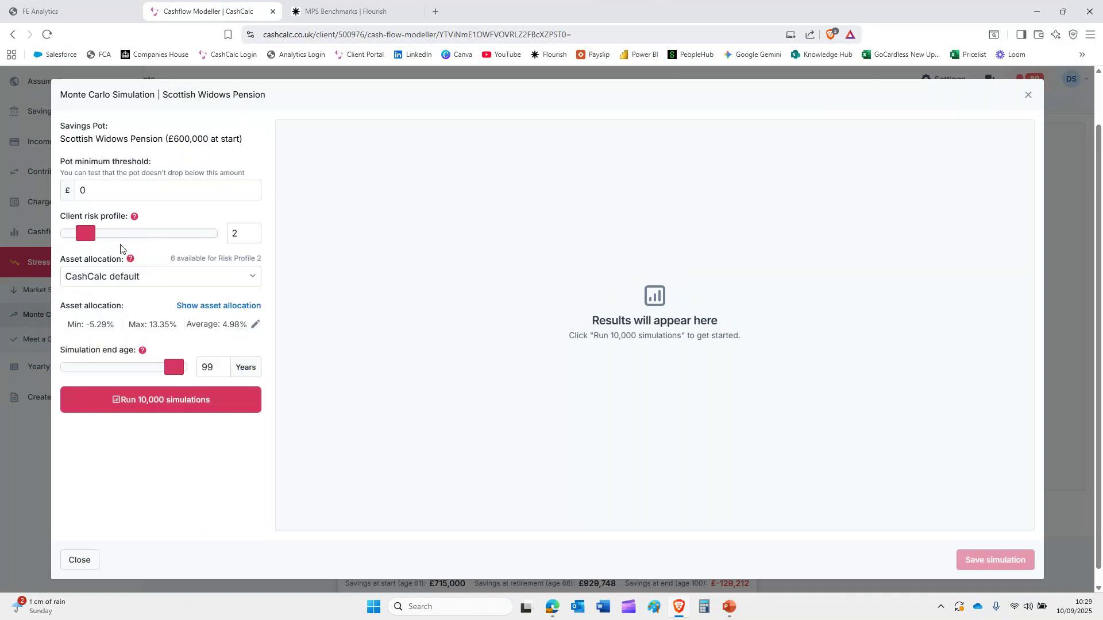
{"action": "left_click", "coordinate": [156, 277]}
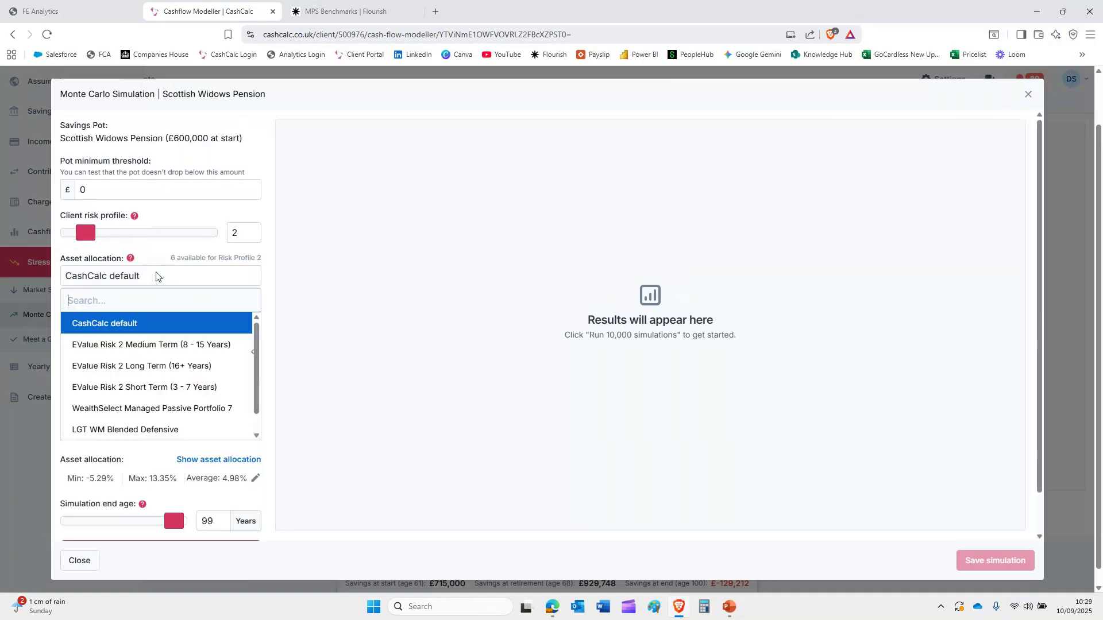
{"action": "left_click", "coordinate": [141, 430]}
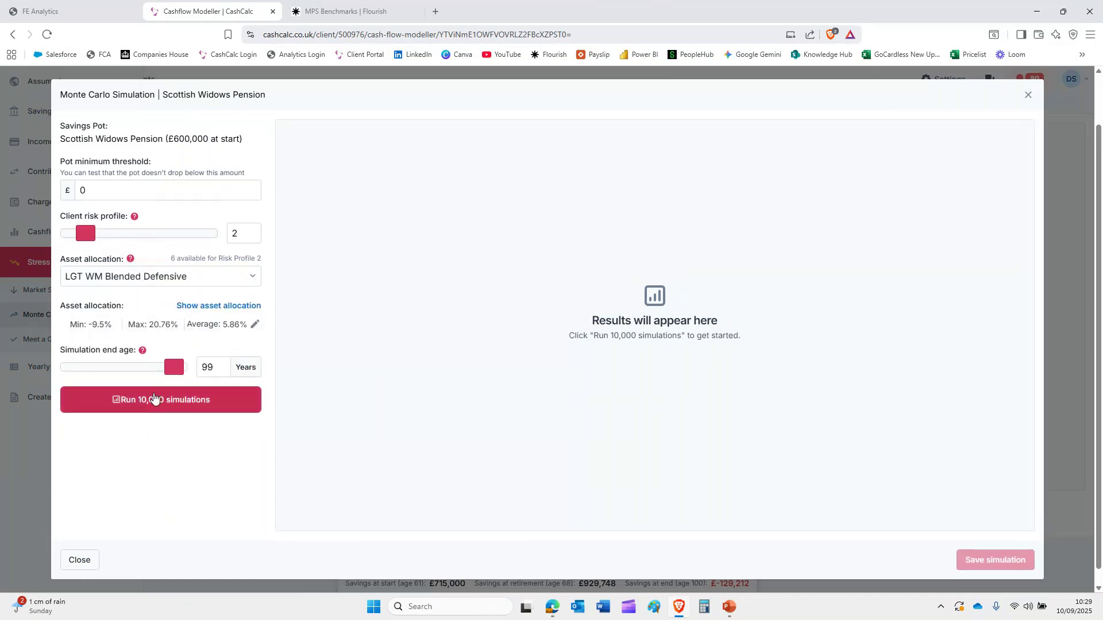
{"action": "left_click_drag", "start_coordinate": [174, 372], "coordinate": [154, 372]}
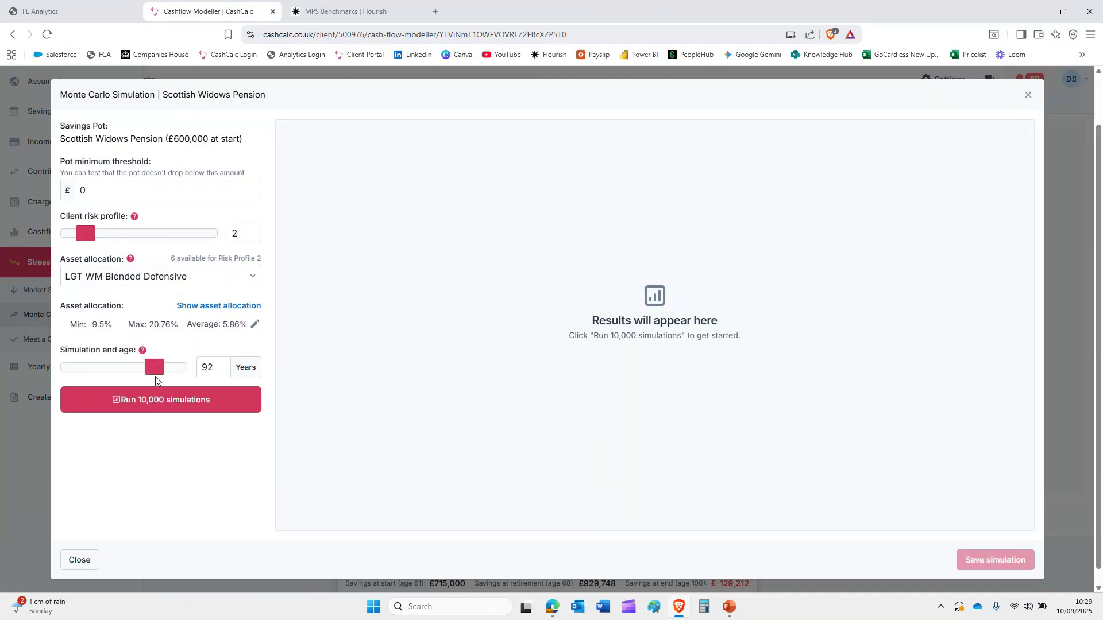
{"action": "left_click", "coordinate": [174, 404]}
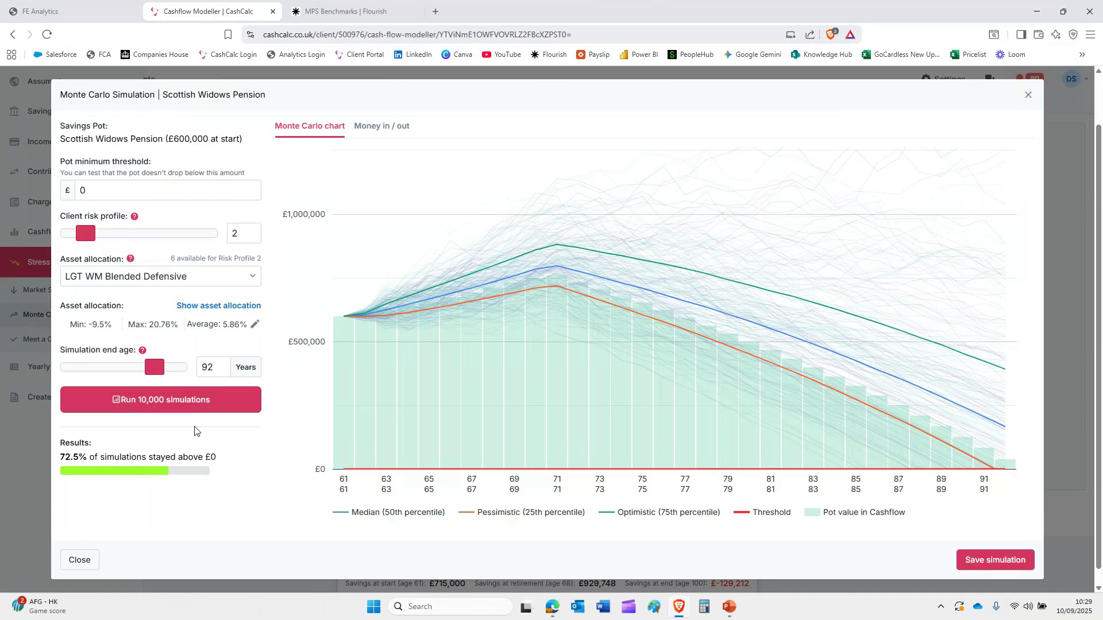
Enter a pot minimum threshold of £0 and close the Monte Carlo simulation without saving it.
{"action": "left_click", "coordinate": [91, 187]}
{"action": "type", "text": "0"}
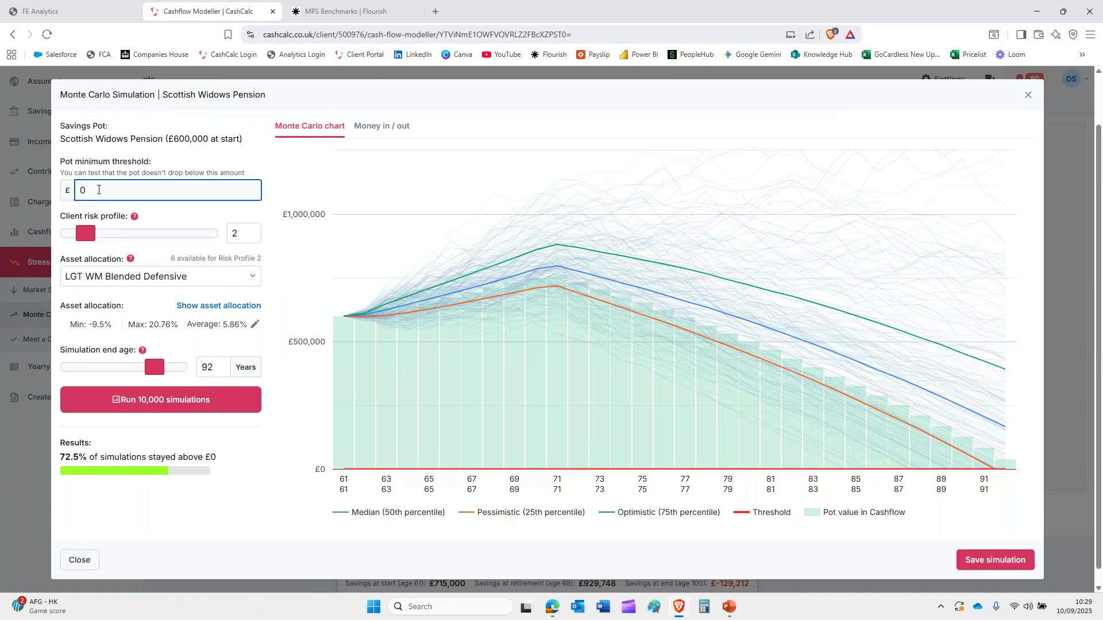
{"action": "left_click", "coordinate": [1029, 95]}
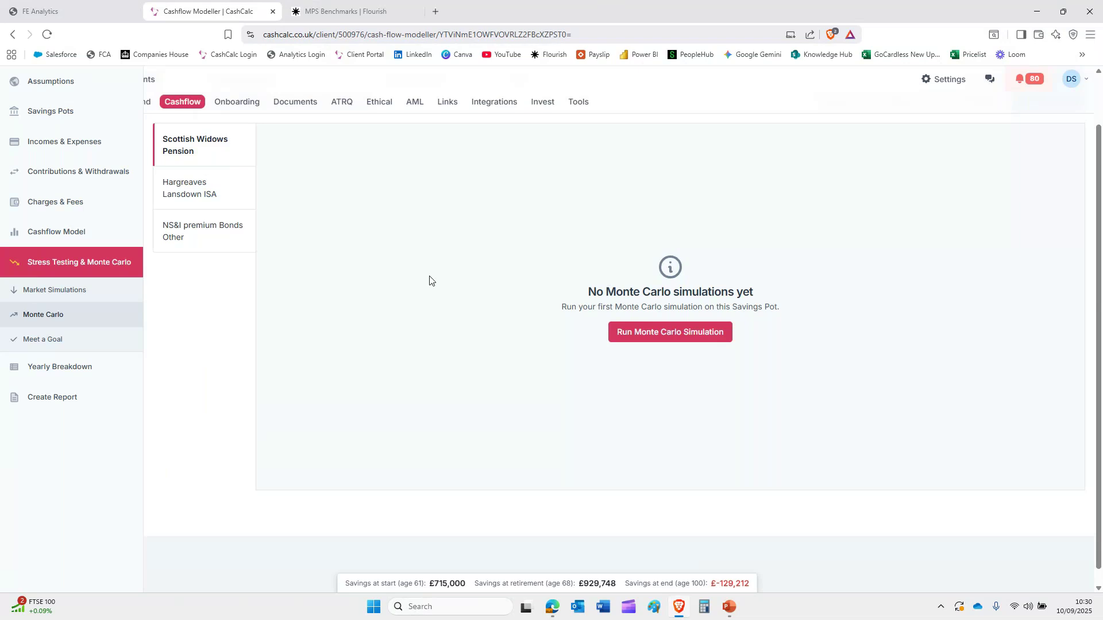
Switch to FE Analytics and remove both portfolios from the Active List.
{"action": "left_click", "coordinate": [78, 10]}
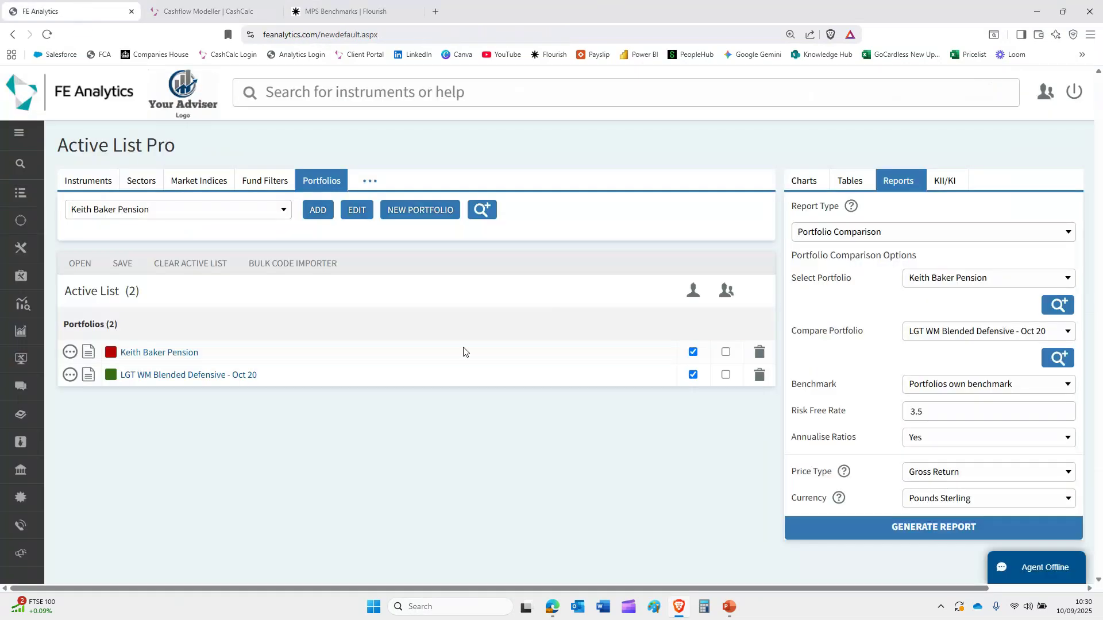
{"action": "left_click", "coordinate": [759, 354]}
{"action": "left_click", "coordinate": [760, 354]}
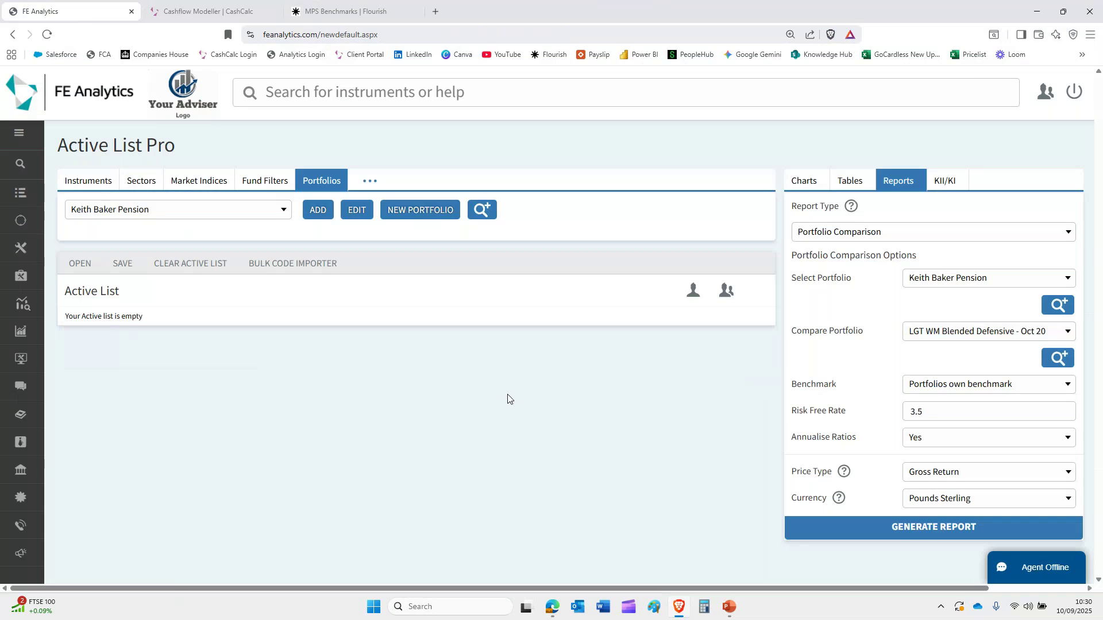
Open the Consolidation/switch analysis from the Platform Analysis Tools.
{"action": "mouse_move", "coordinate": [20, 311]}
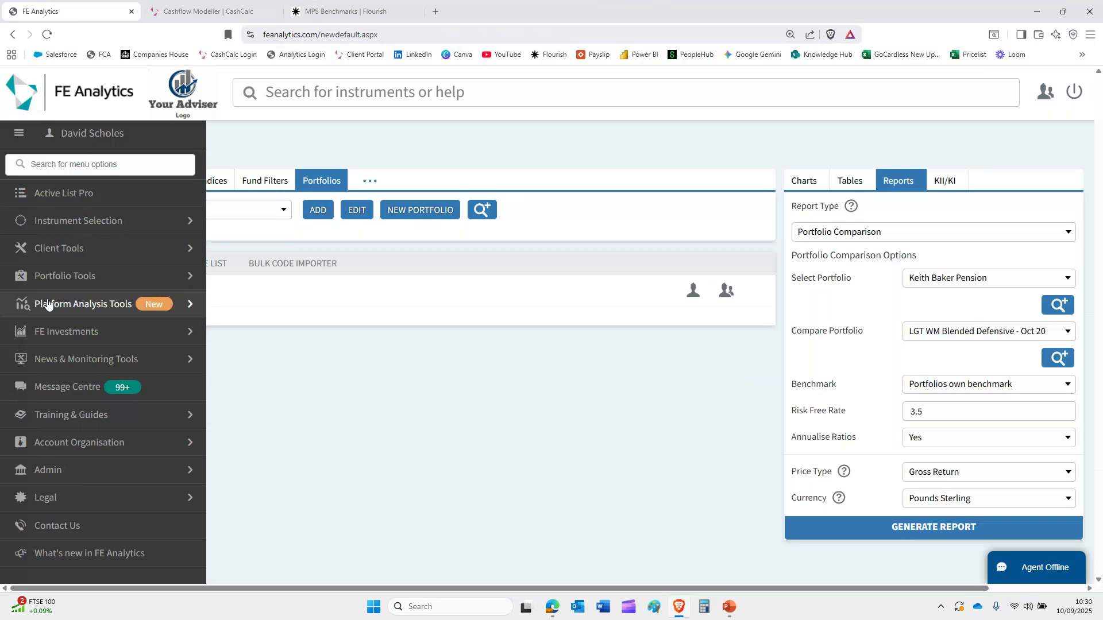
{"action": "left_click", "coordinate": [48, 305]}
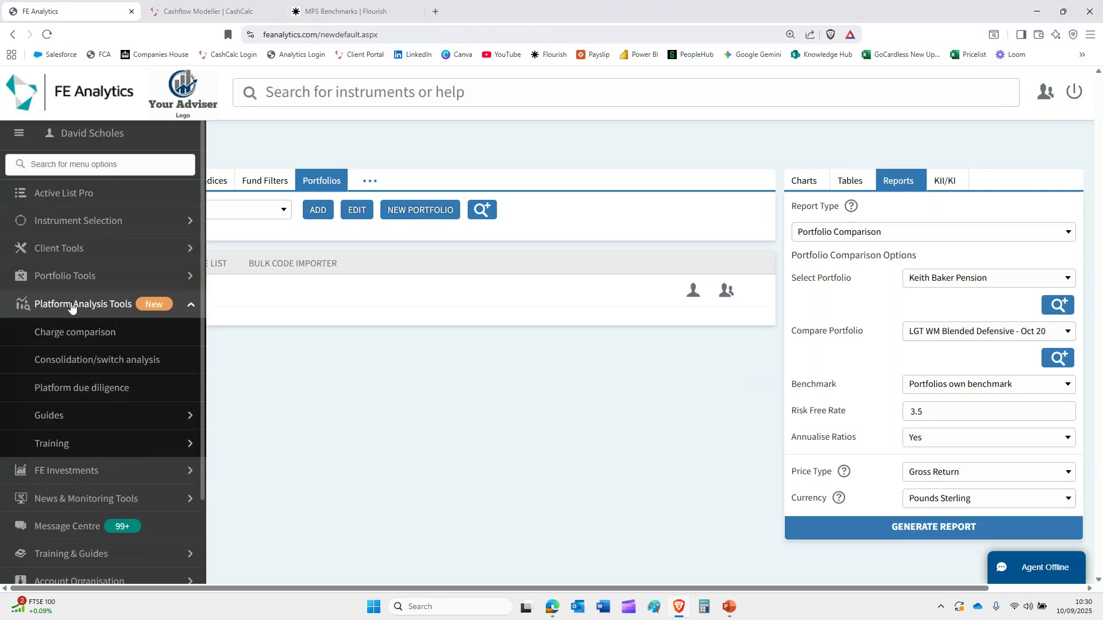
{"action": "left_click", "coordinate": [91, 360]}
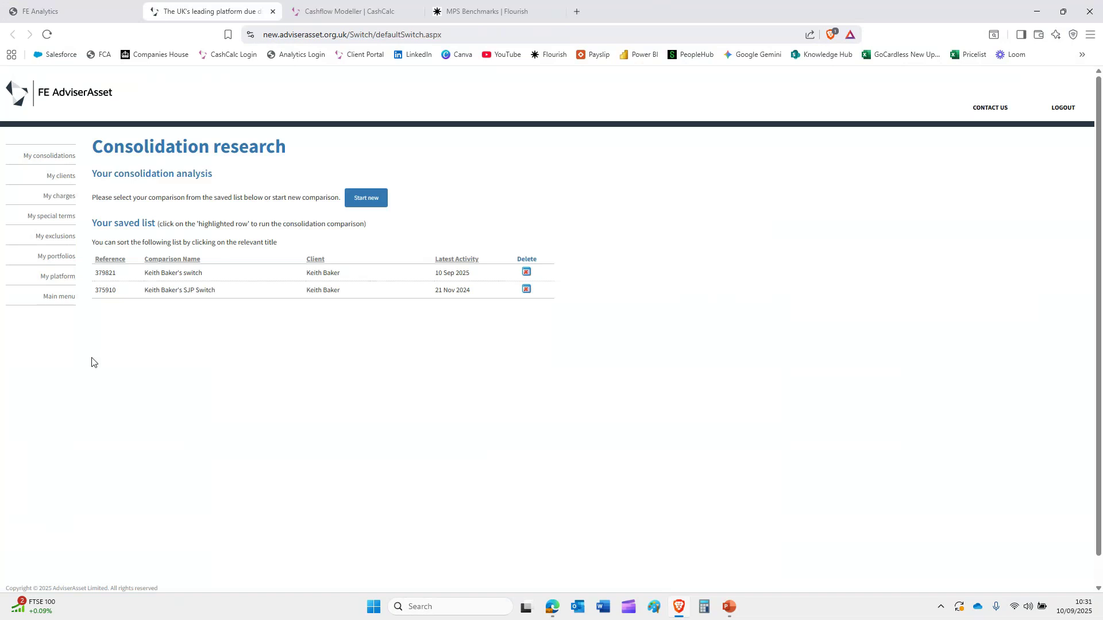
In the saved fund portfolios, start adding a new portfolio of type Preconfigured DFM.
{"action": "left_click", "coordinate": [50, 258]}
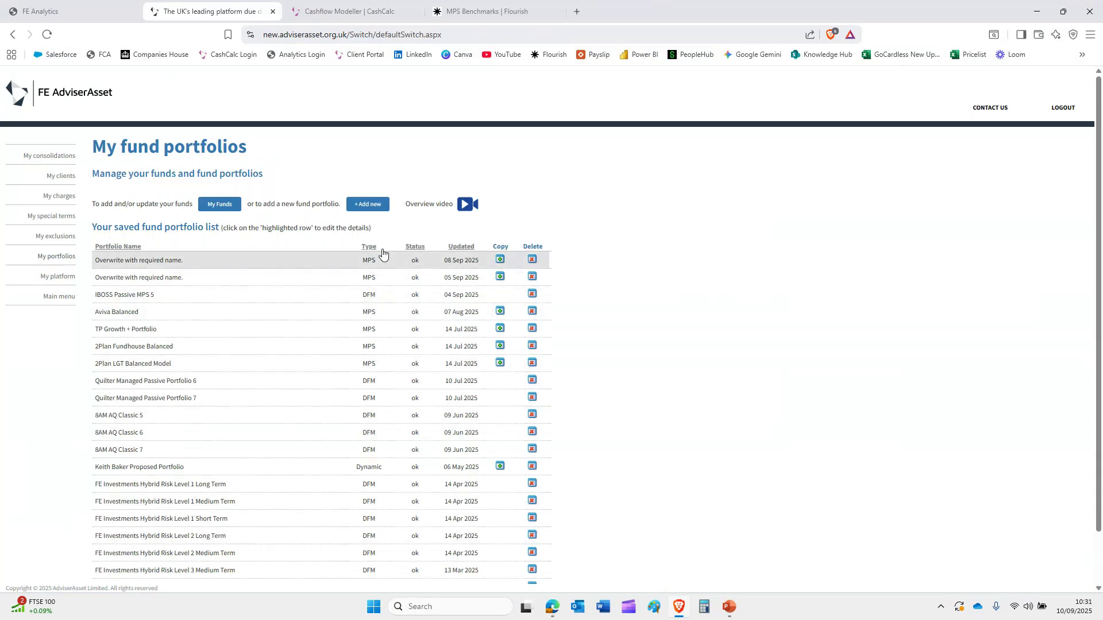
{"action": "left_click", "coordinate": [369, 205]}
{"action": "left_click", "coordinate": [614, 265]}
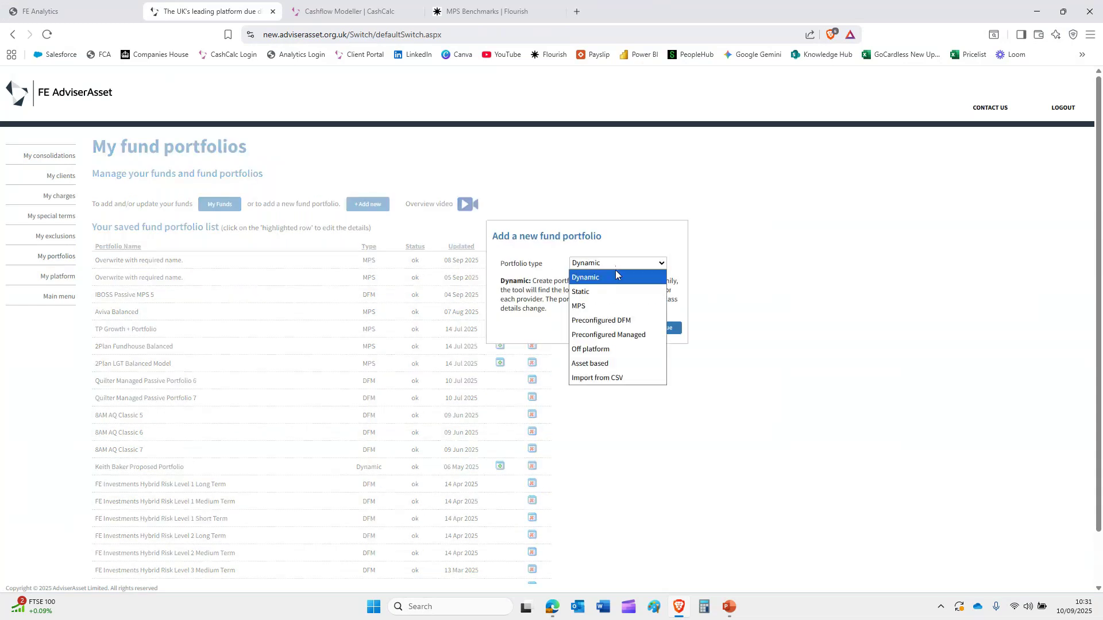
{"action": "left_click", "coordinate": [611, 319]}
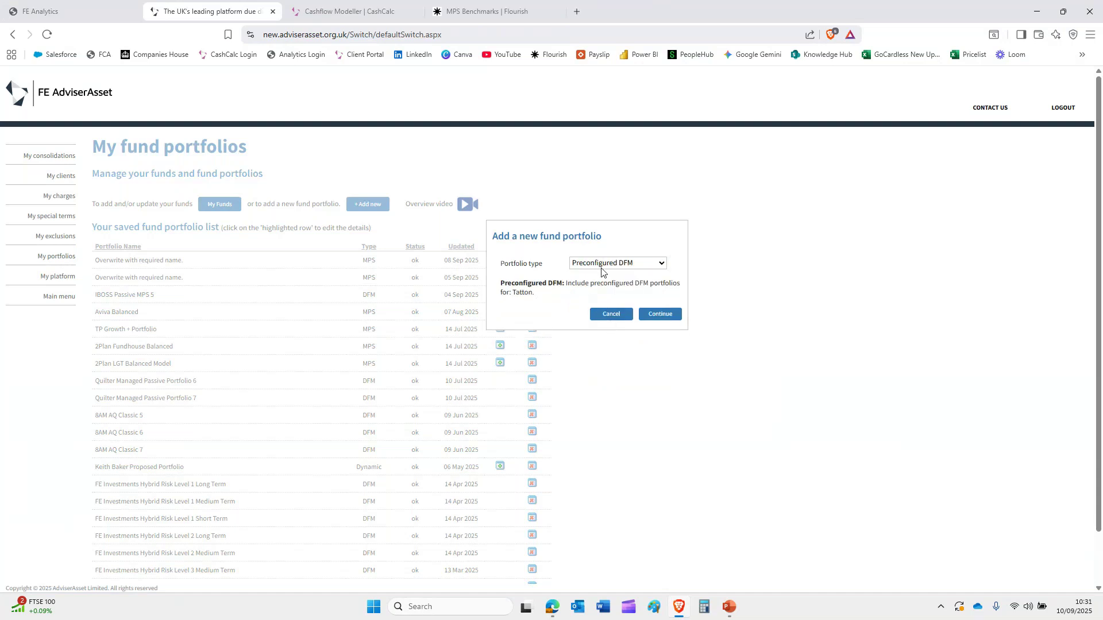
{"action": "left_click", "coordinate": [655, 316]}
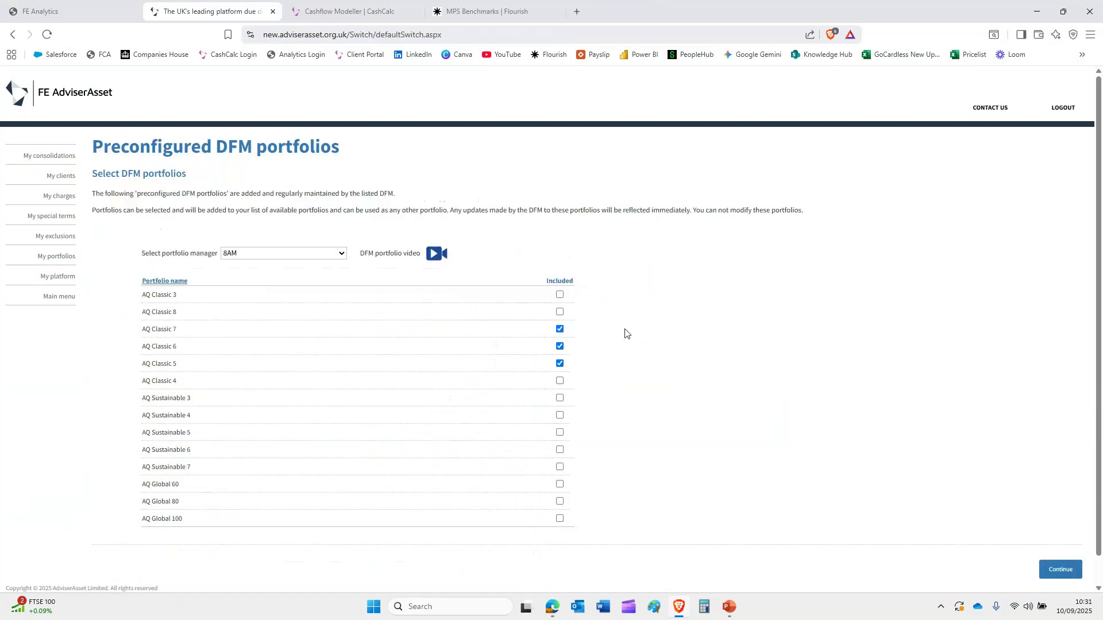
Check the available managers of preconfigured DFM portfolios, and return to the saved fund portfolios without changing the selection.
{"action": "left_click", "coordinate": [282, 255]}
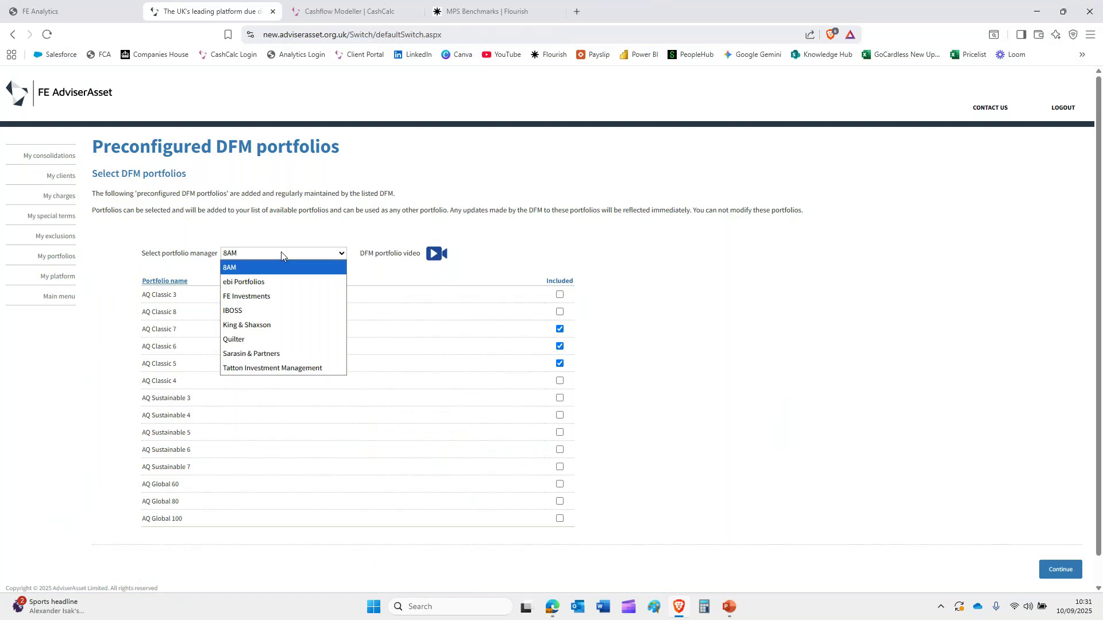
{"action": "left_click", "coordinate": [566, 289]}
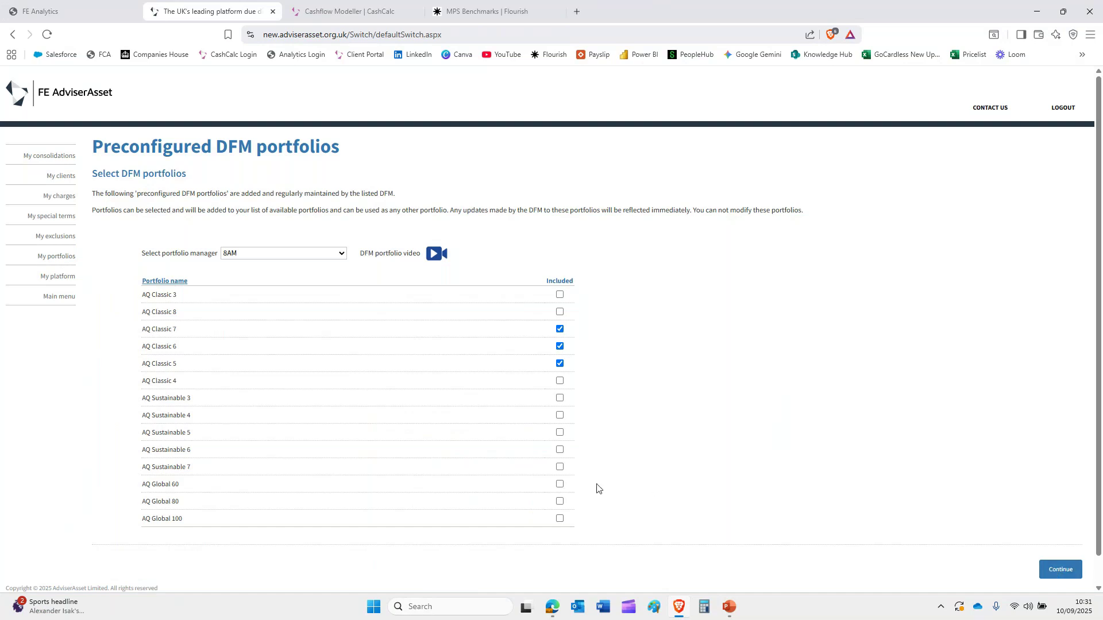
{"action": "left_click", "coordinate": [64, 263]}
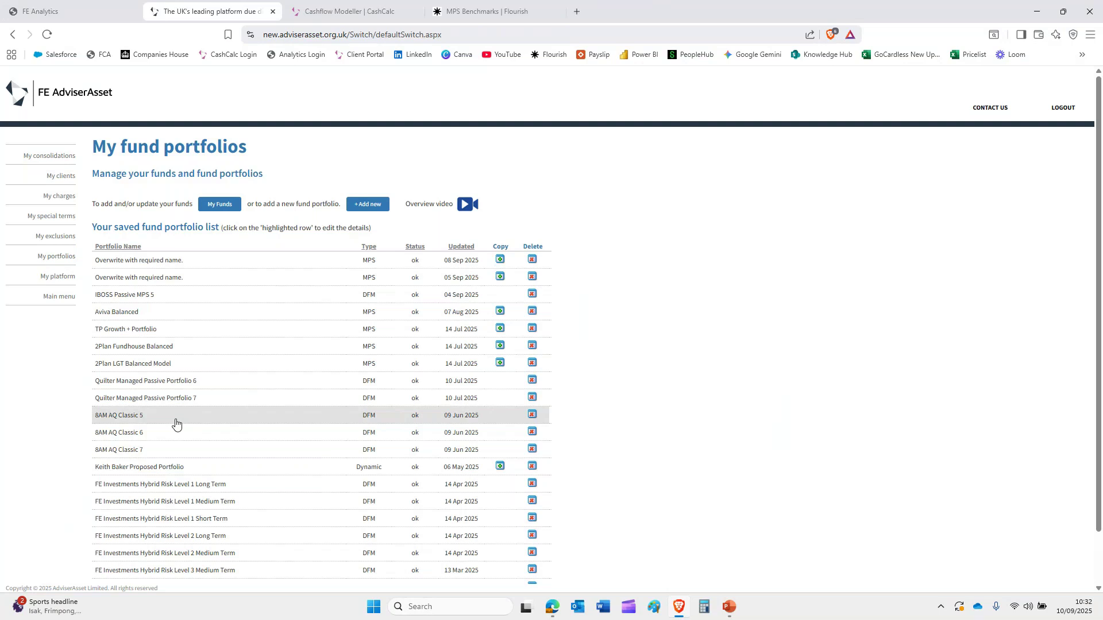
Open the client's saved consolidation comparison last active on 10 Sep 2025, review its ceding schemes, and proceed to the investment scenario.
{"action": "left_click", "coordinate": [33, 156]}
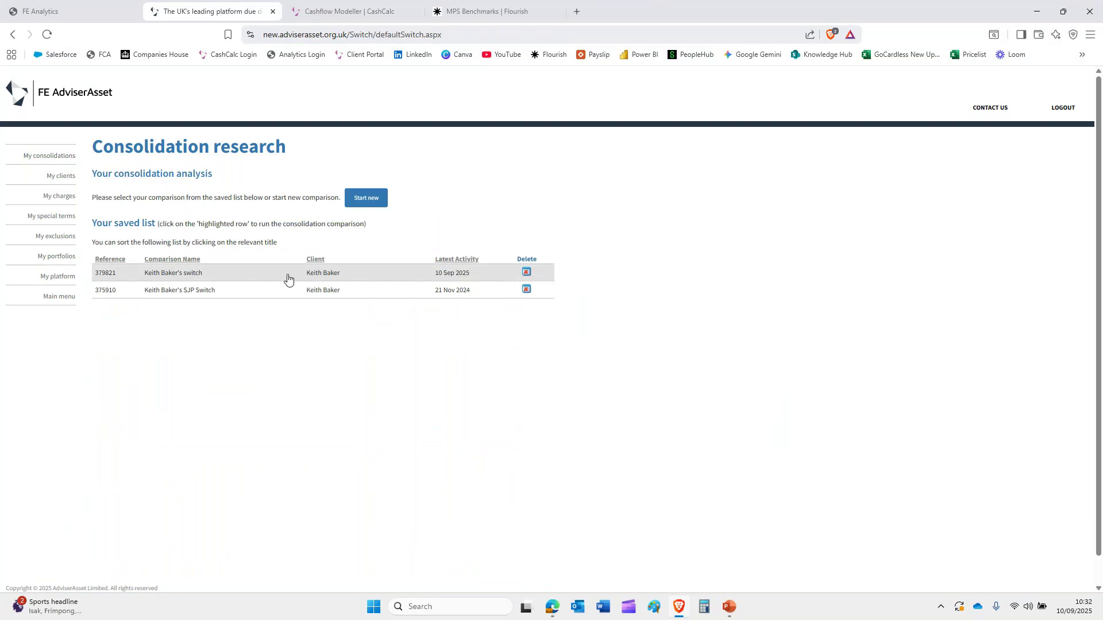
{"action": "left_click", "coordinate": [289, 278]}
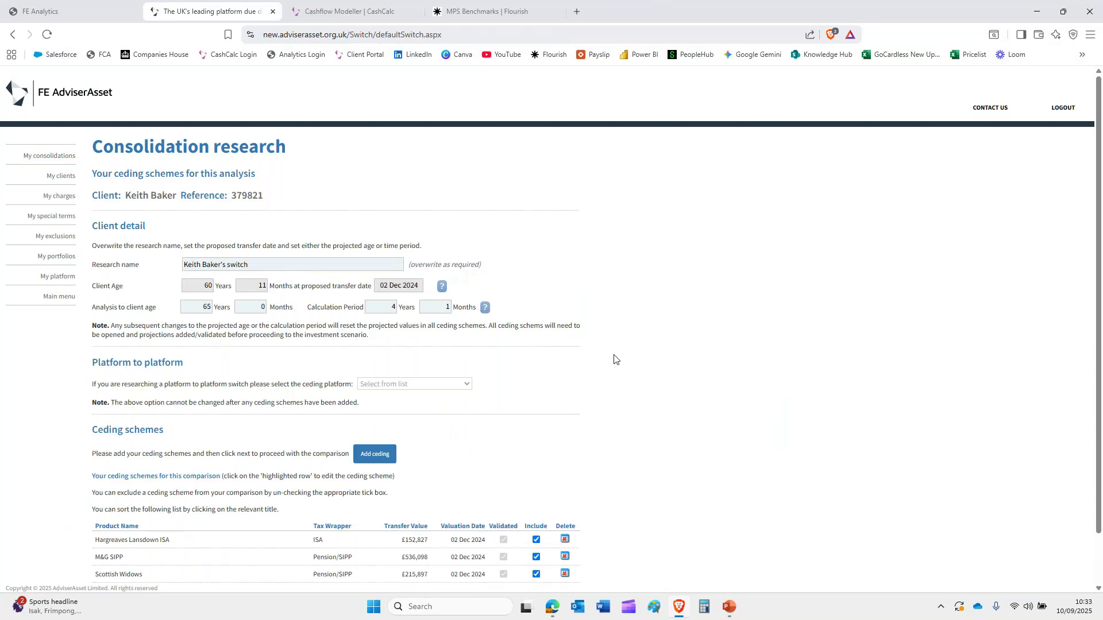
{"action": "scroll", "coordinate": [614, 359], "scroll_direction": "down", "scroll_amount": 1}
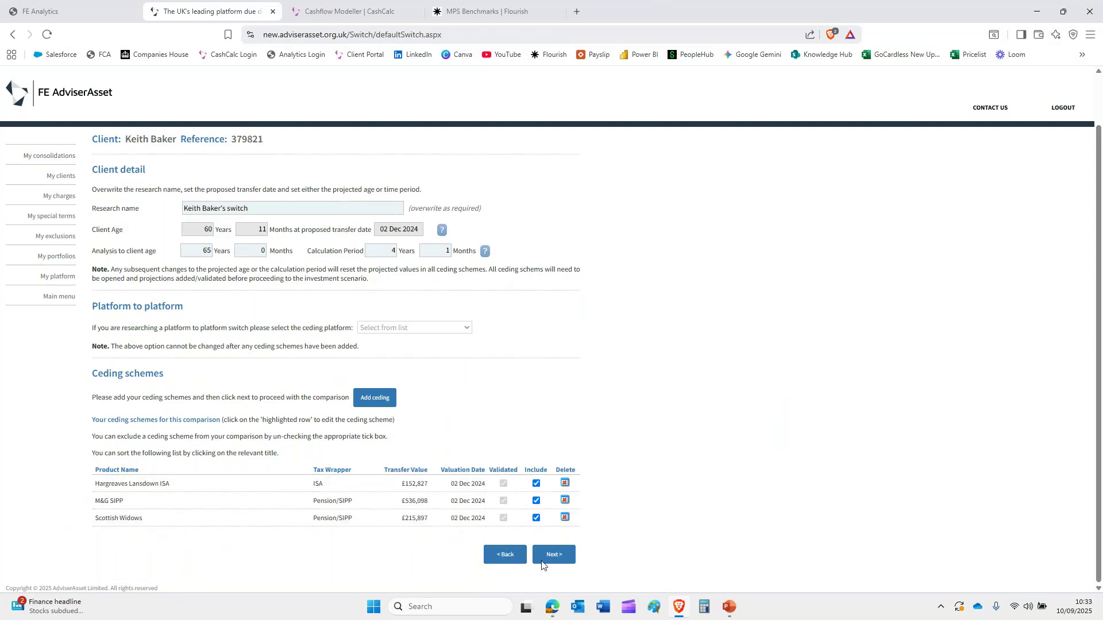
{"action": "left_click", "coordinate": [556, 561]}
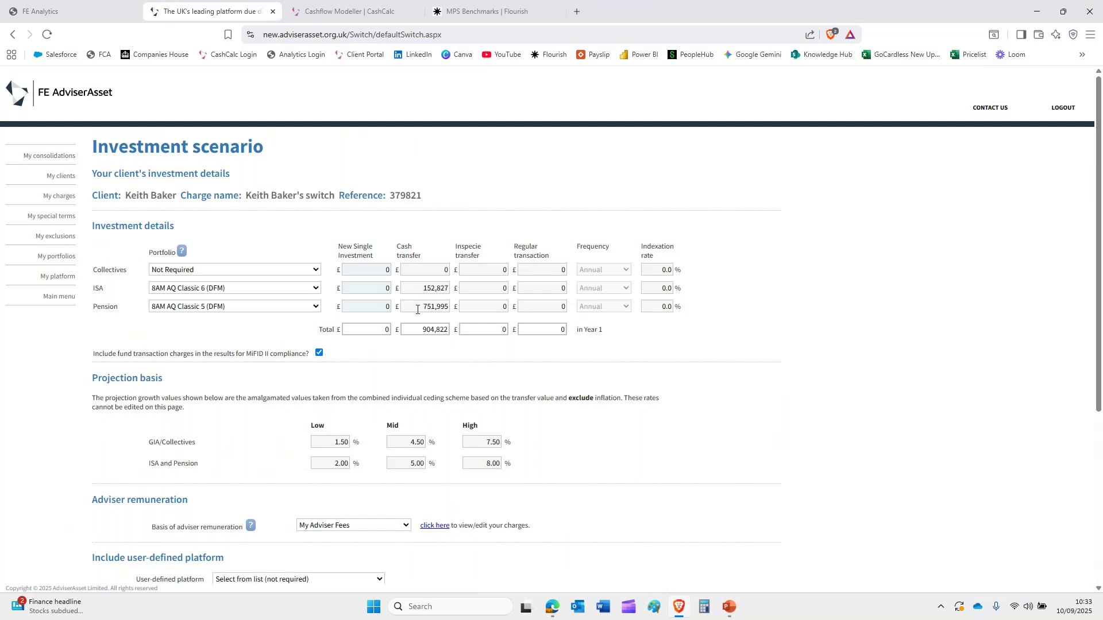
Review the investment scenario's portfolios, projection basis and adviser remuneration, and generate the platform comparison results.
{"action": "scroll", "coordinate": [539, 387], "scroll_direction": "down", "scroll_amount": 1}
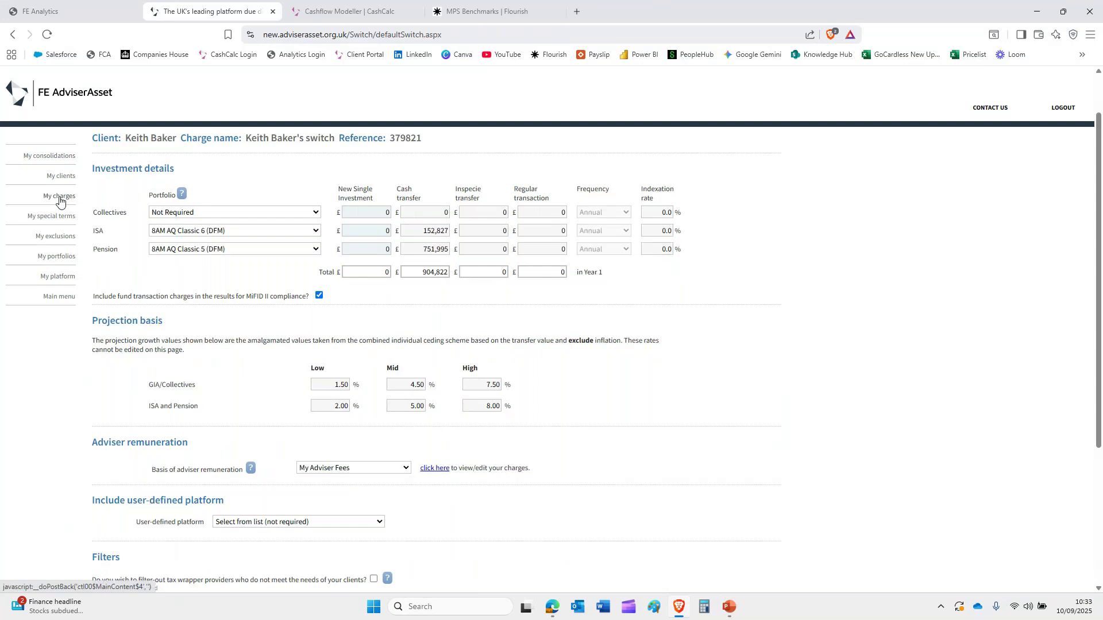
{"action": "scroll", "coordinate": [615, 480], "scroll_direction": "down", "scroll_amount": 4}
{"action": "left_click", "coordinate": [759, 553]}
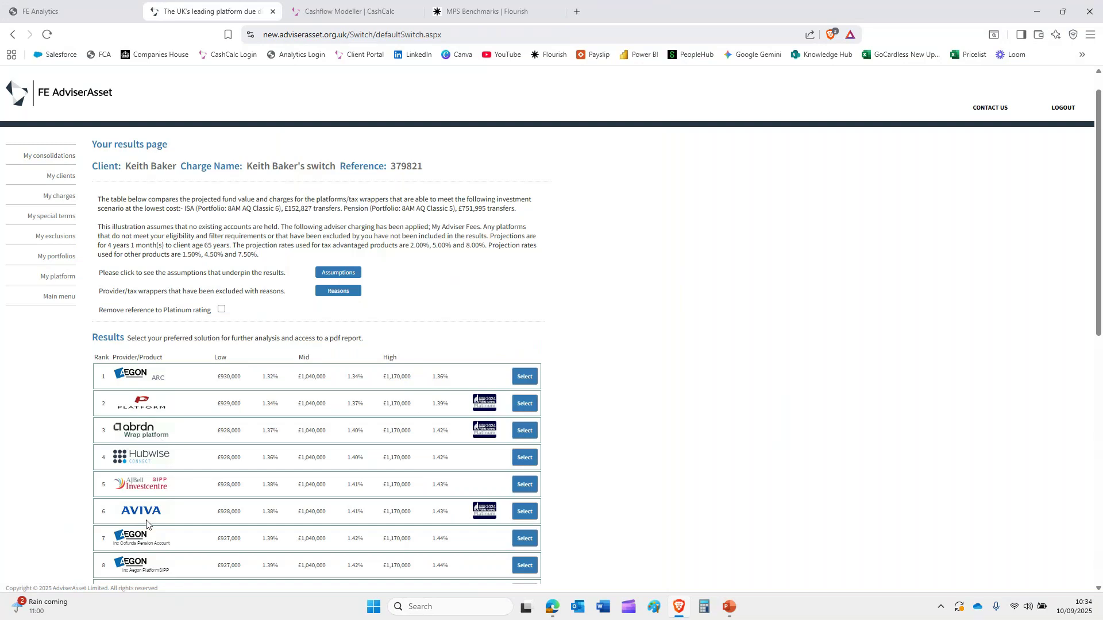
Examine the ranked platform results, comparing projected fund values and charges across the providers.
{"action": "scroll", "coordinate": [376, 426], "scroll_direction": "down", "scroll_amount": 5}
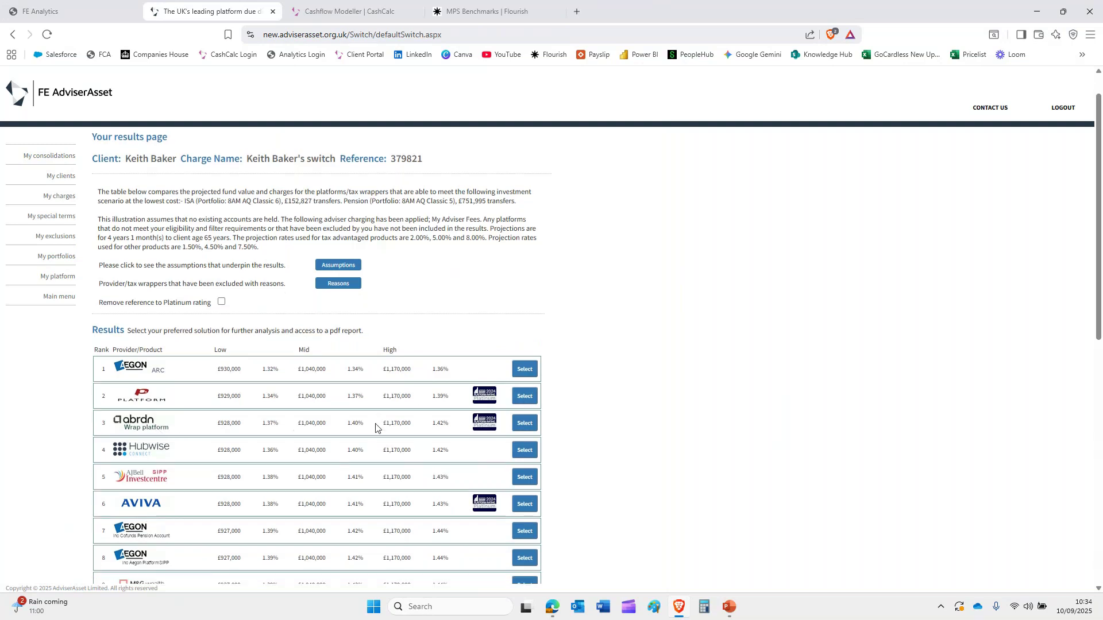
{"action": "scroll", "coordinate": [375, 427], "scroll_direction": "up", "scroll_amount": 6}
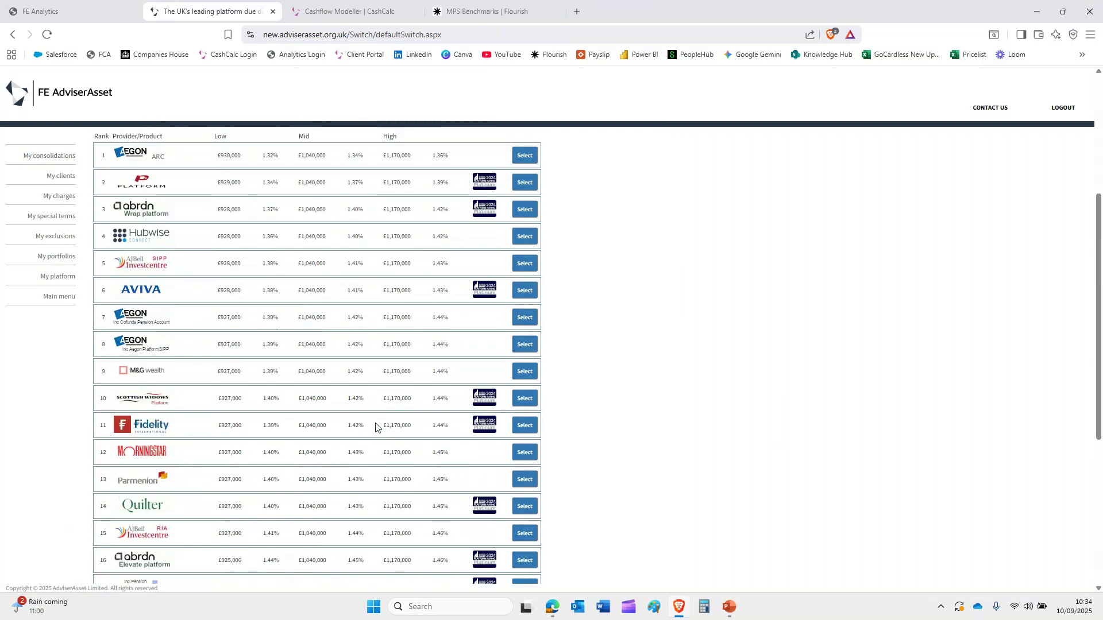
{"action": "scroll", "coordinate": [376, 427], "scroll_direction": "up", "scroll_amount": 1}
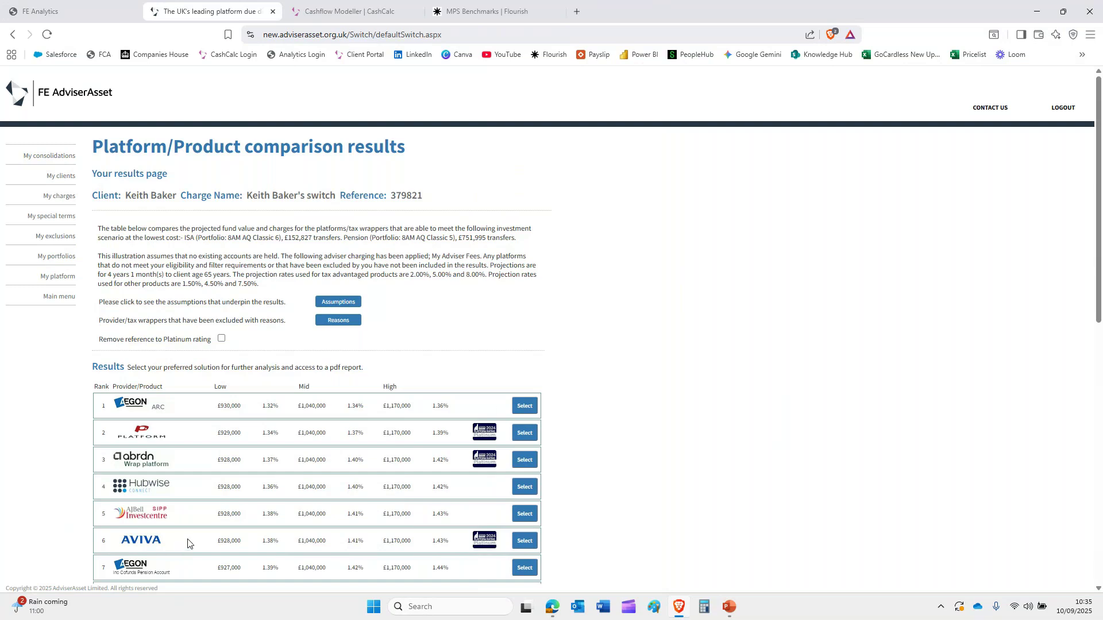
Select Aegon ARC for further analysis, and compare the combined ceding scheme RIY with the proposed scheme RIY.
{"action": "left_click", "coordinate": [524, 407]}
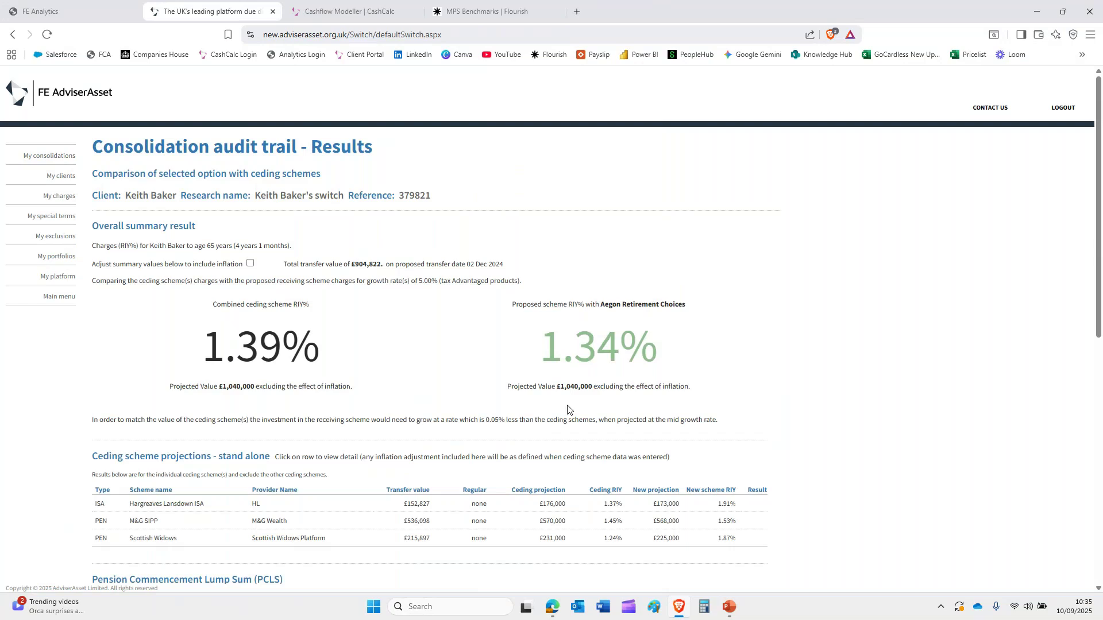
{"action": "left_click_drag", "start_coordinate": [212, 348], "coordinate": [331, 373]}
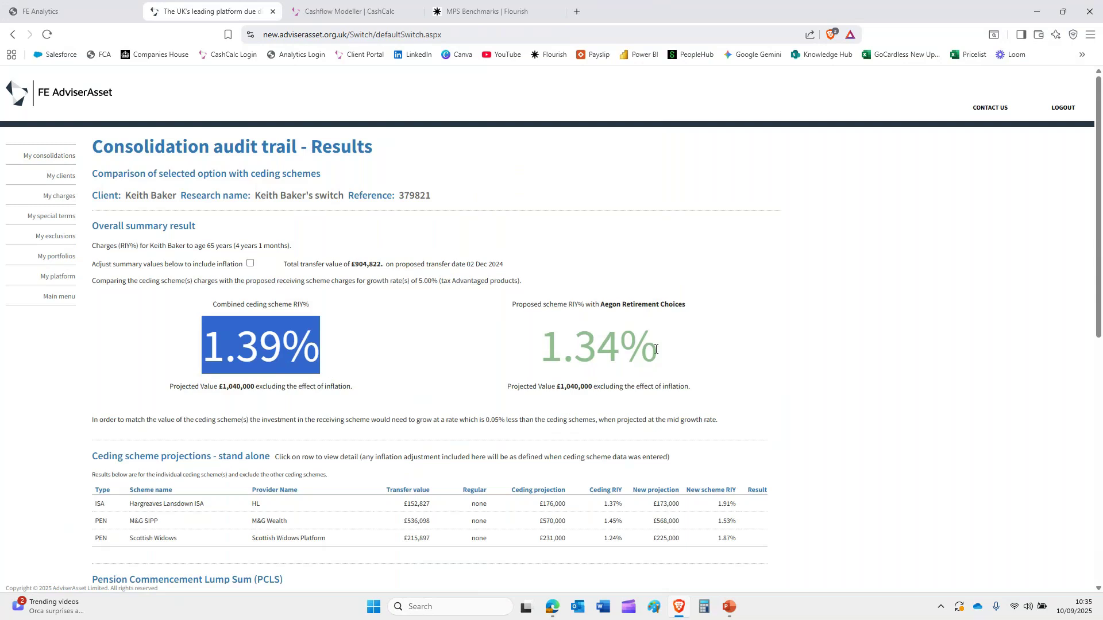
{"action": "left_click_drag", "start_coordinate": [656, 349], "coordinate": [533, 379]}
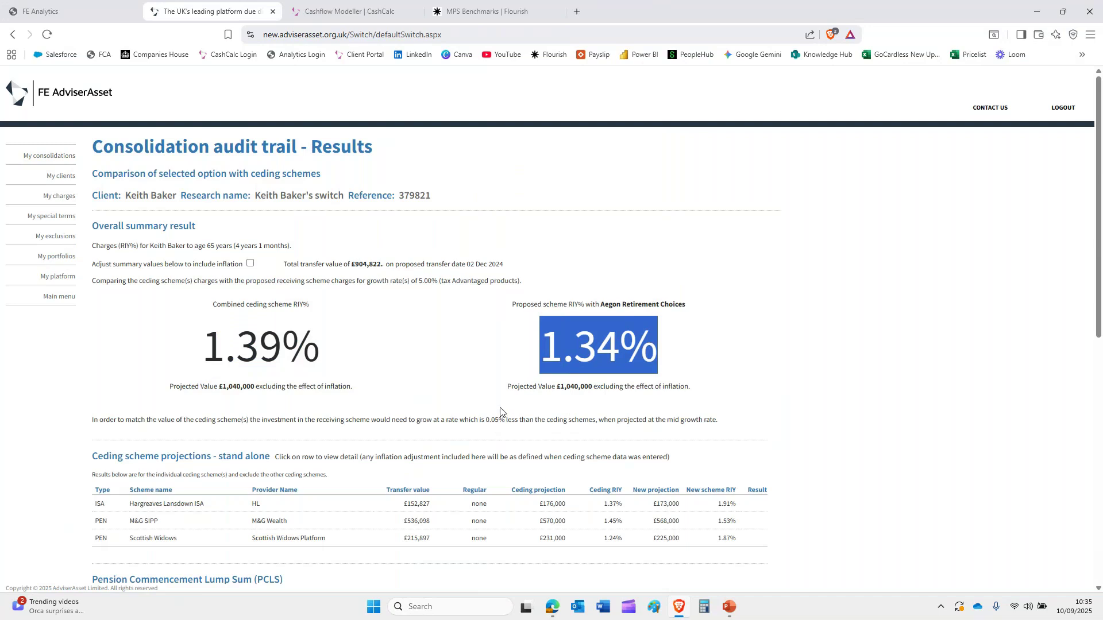
Examine the standalone ceding scheme projections, pension commencement lump sum, day-1 death benefit and additional analysis options in the consolidation results.
{"action": "scroll", "coordinate": [491, 409], "scroll_direction": "down", "scroll_amount": 1}
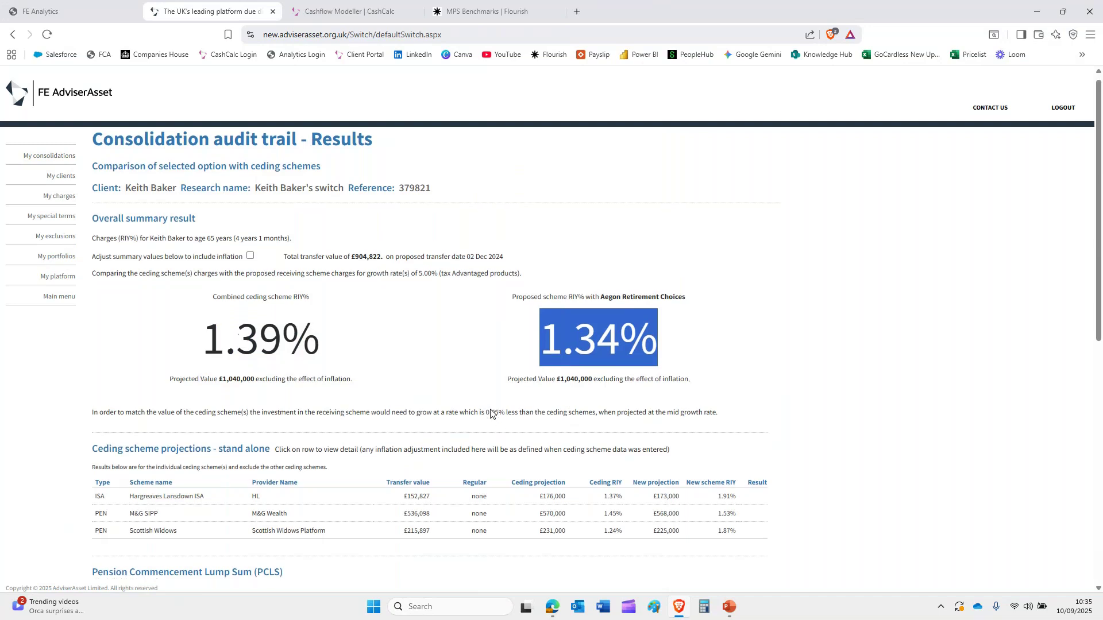
{"action": "scroll", "coordinate": [490, 413], "scroll_direction": "down", "scroll_amount": 1}
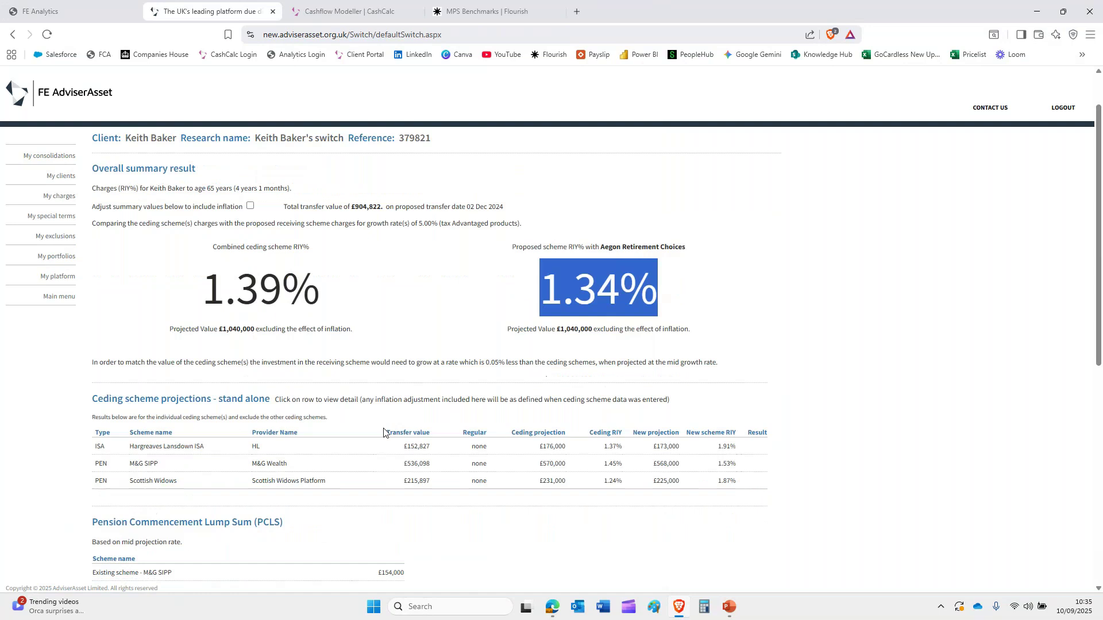
{"action": "scroll", "coordinate": [382, 442], "scroll_direction": "down", "scroll_amount": 3}
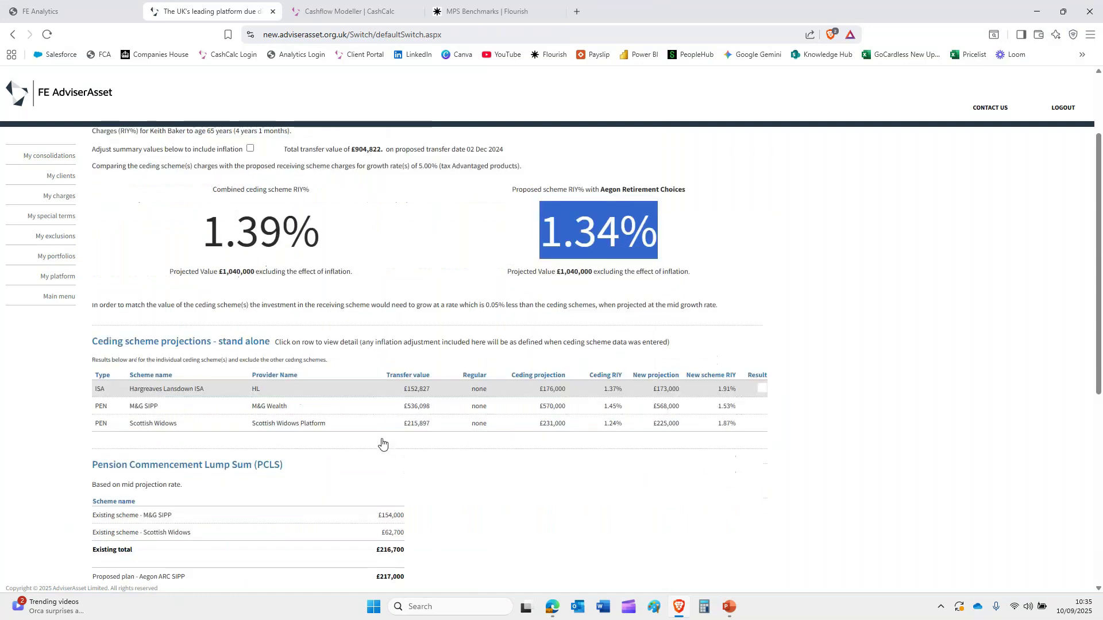
{"action": "scroll", "coordinate": [382, 442], "scroll_direction": "down", "scroll_amount": 4}
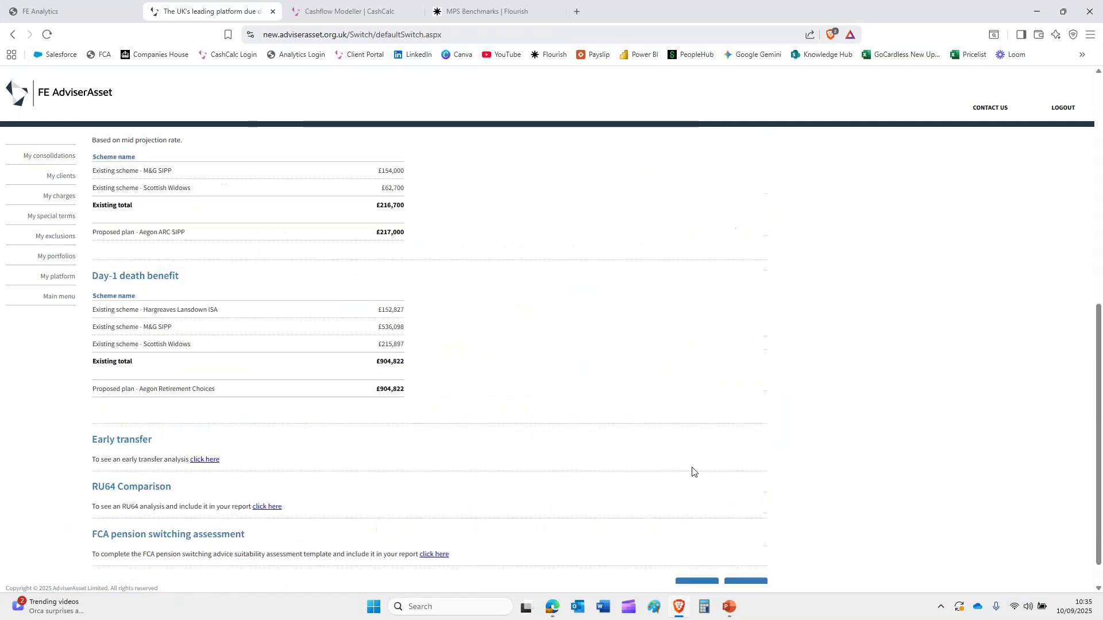
{"action": "scroll", "coordinate": [693, 471], "scroll_direction": "up", "scroll_amount": 6}
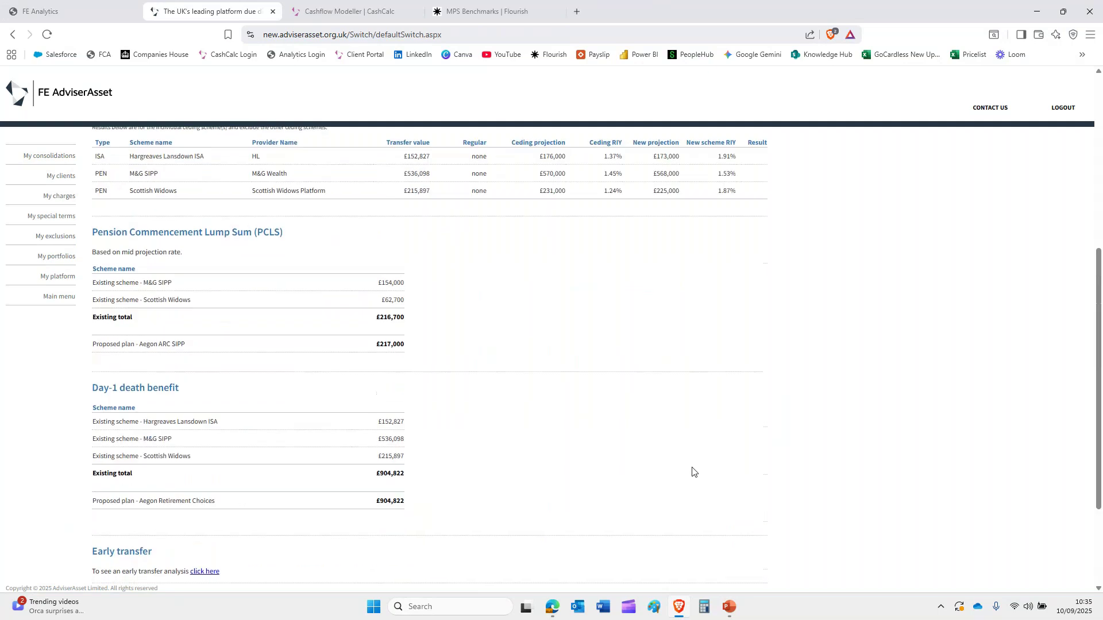
{"action": "scroll", "coordinate": [692, 471], "scroll_direction": "up", "scroll_amount": 1}
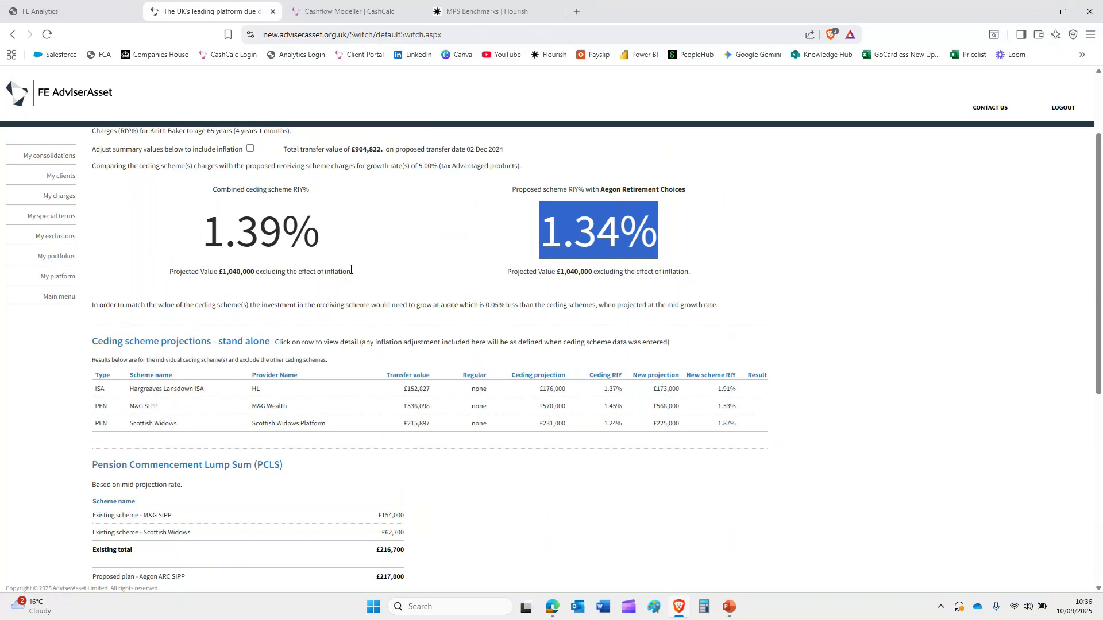
Switch to the FE Fundinfo Webinars presentation in PowerPoint and start the slide show from the "Thank you for attending!" slide.
{"action": "left_click", "coordinate": [63, 17]}
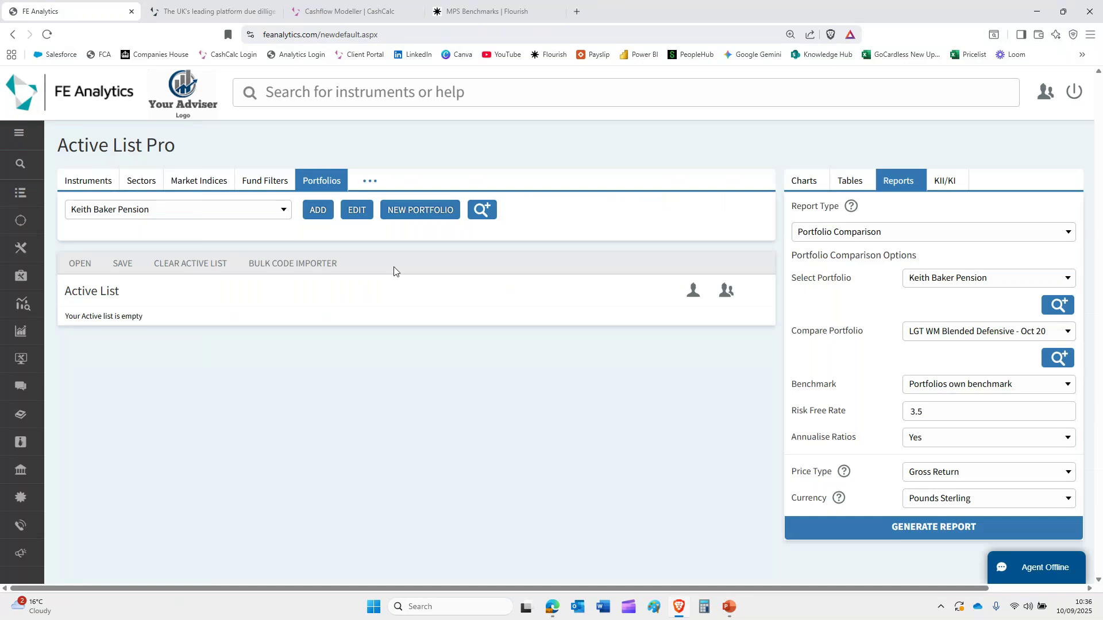
{"action": "left_click", "coordinate": [729, 610]}
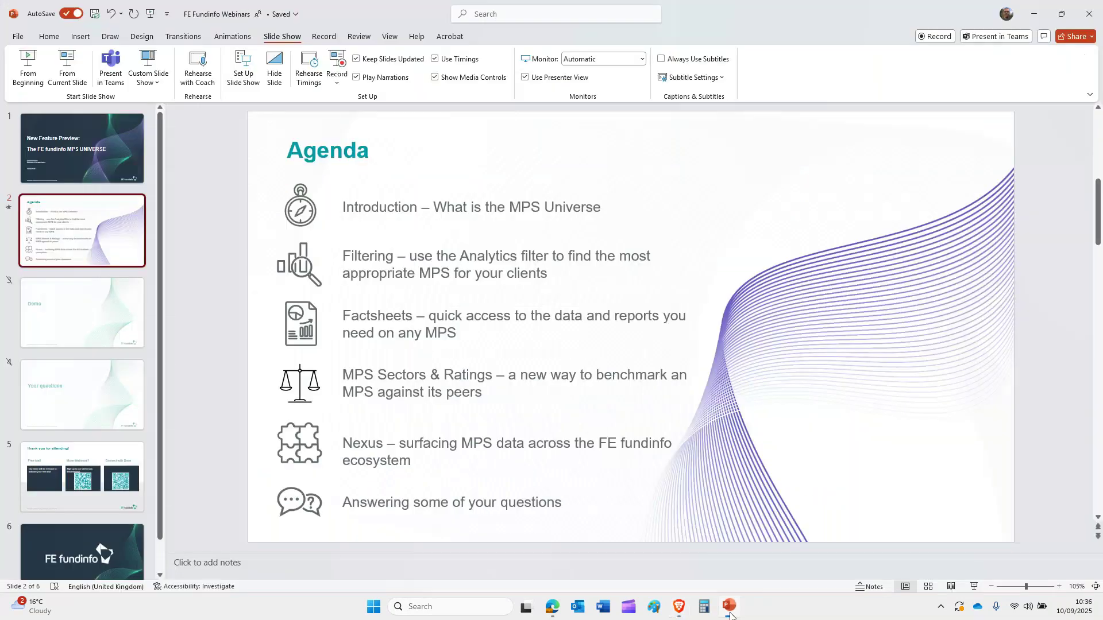
{"action": "left_click", "coordinate": [84, 477]}
{"action": "key", "text": "shift+F5"}
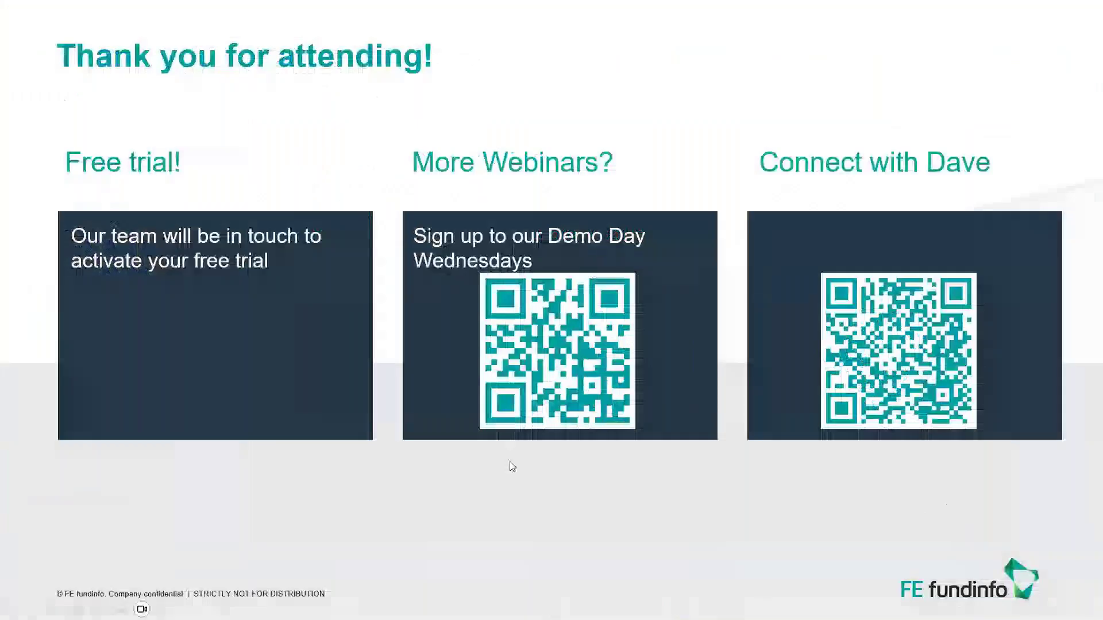